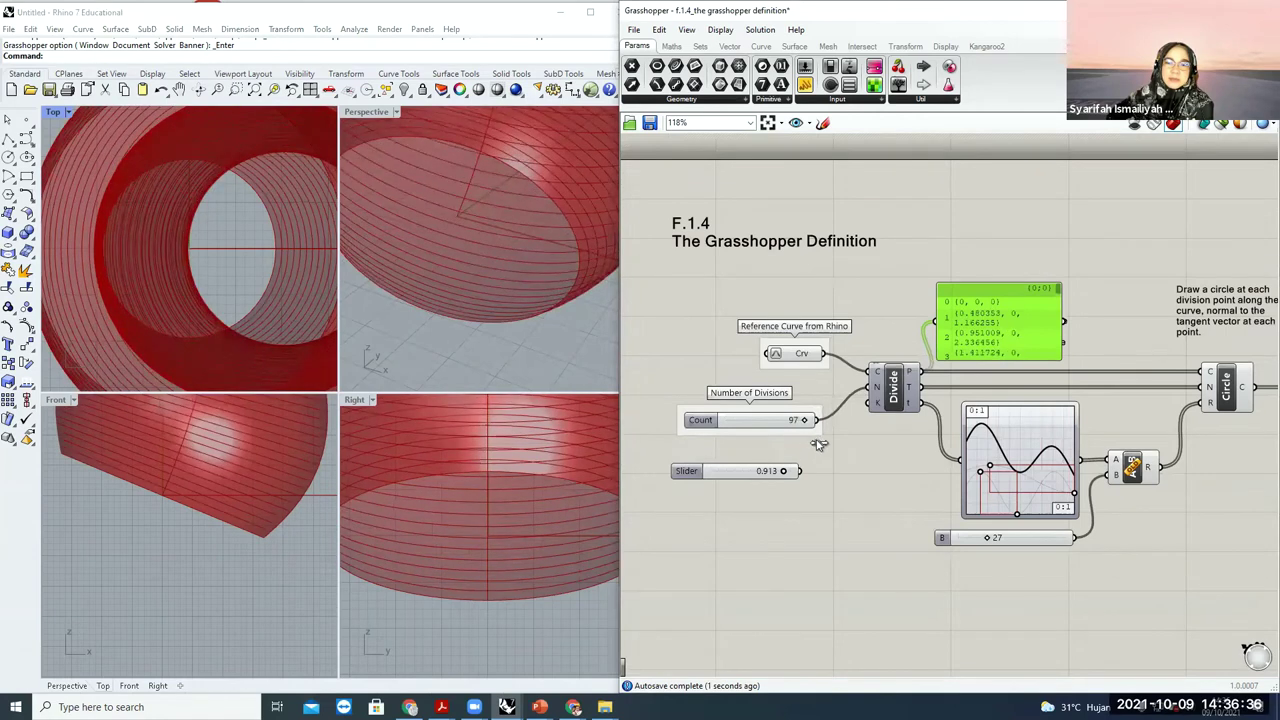
- Set the Number of Divisions slider to 100 and read through the division point list in the panel
{"action": "left_click_drag", "start_coordinate": [708, 402], "coordinate": [918, 340]}
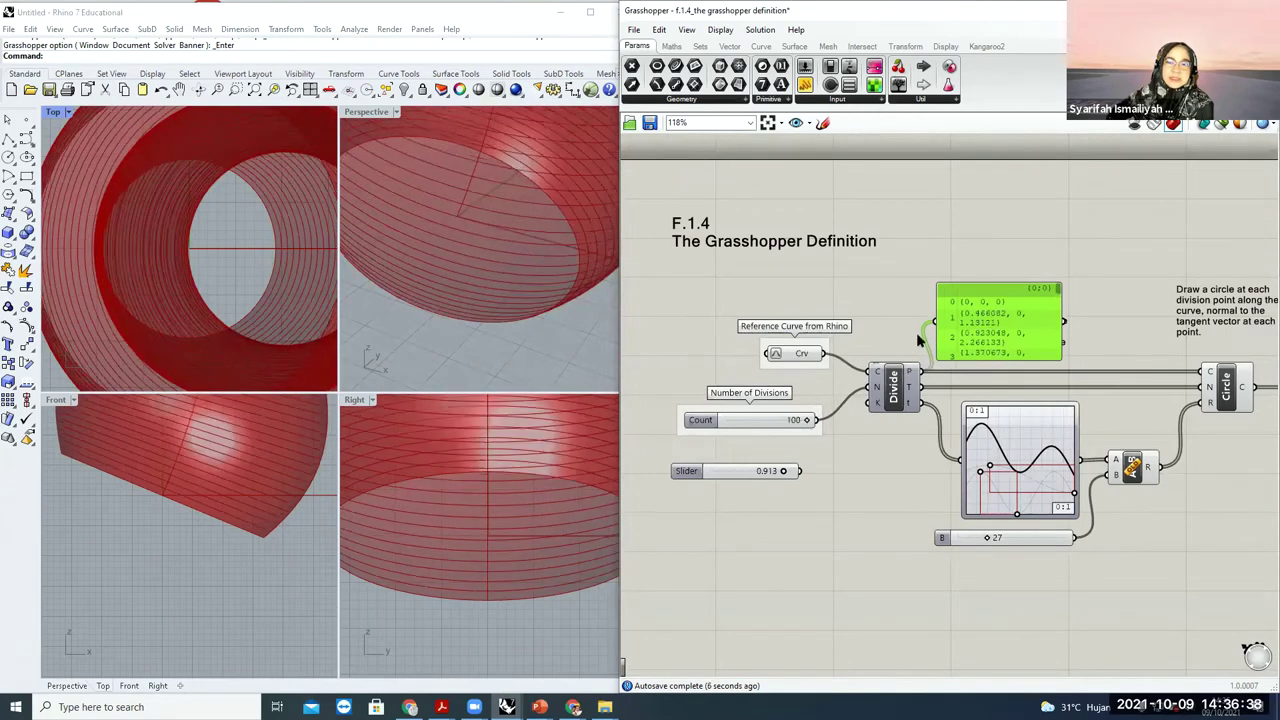
{"action": "scroll", "coordinate": [1001, 316], "scroll_direction": "up", "scroll_amount": 2}
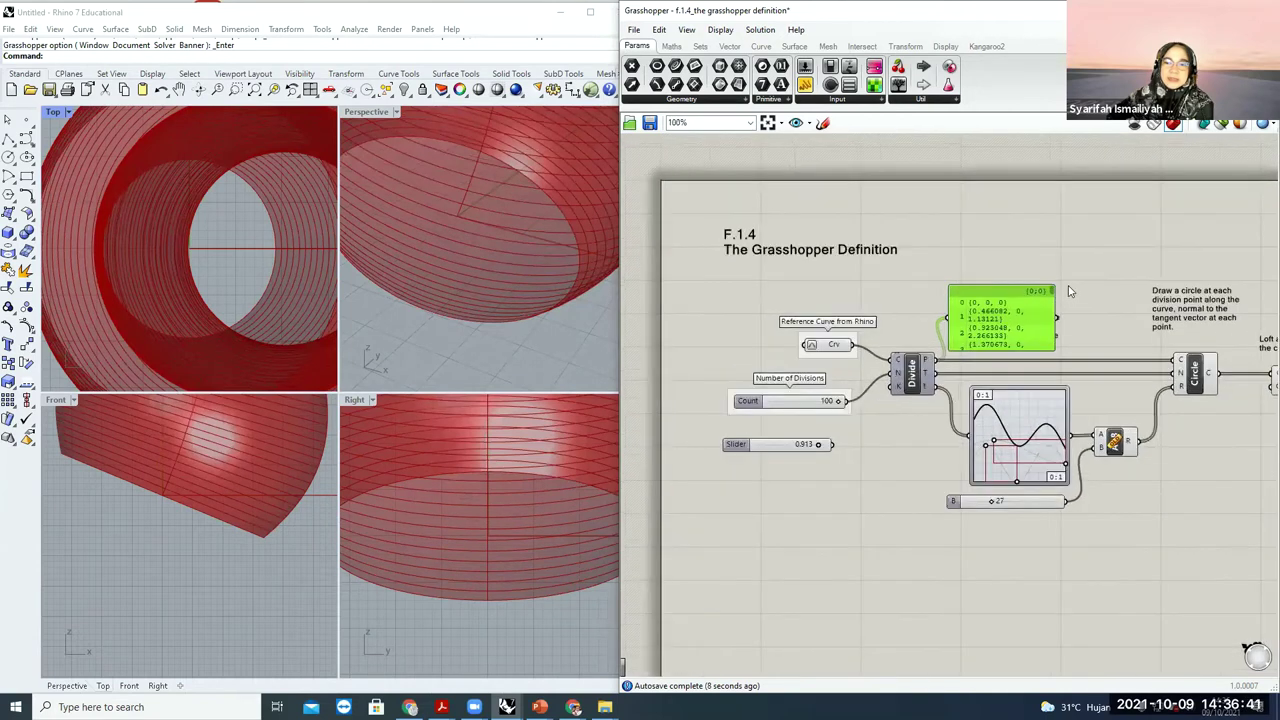
{"action": "left_click_drag", "start_coordinate": [1074, 283], "coordinate": [1078, 318]}
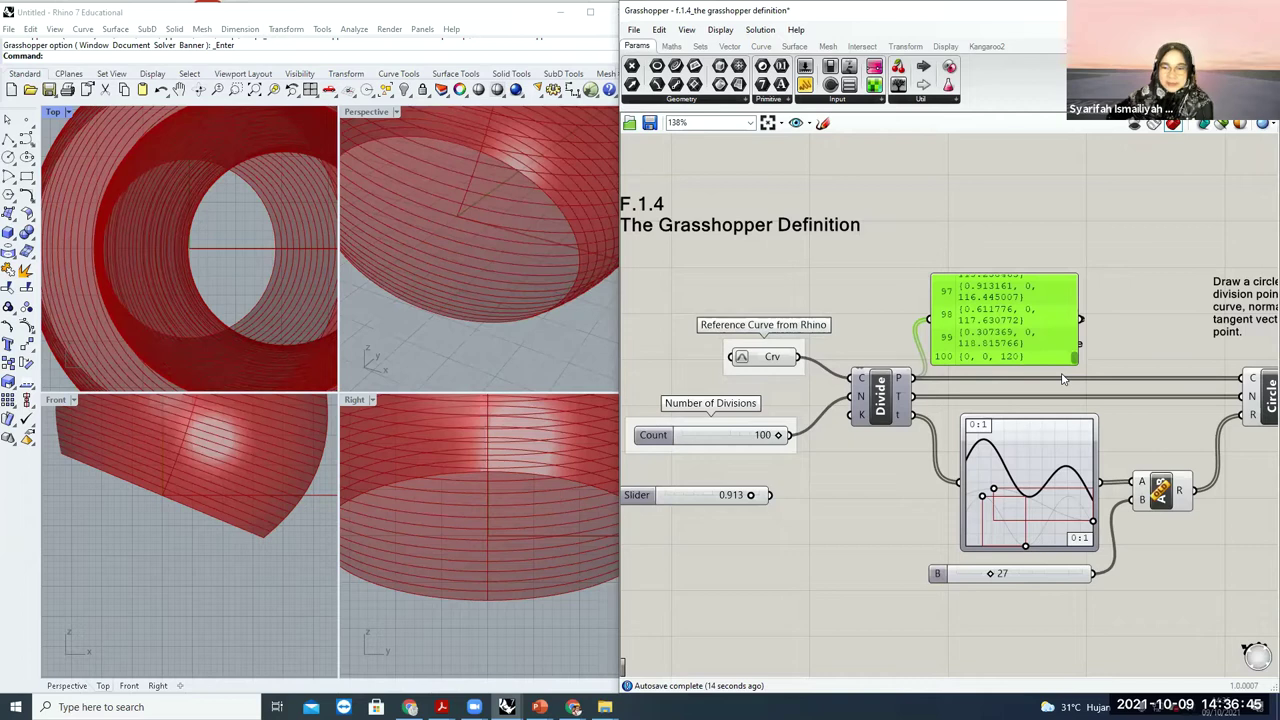
{"action": "left_click_drag", "start_coordinate": [1073, 363], "coordinate": [1073, 280]}
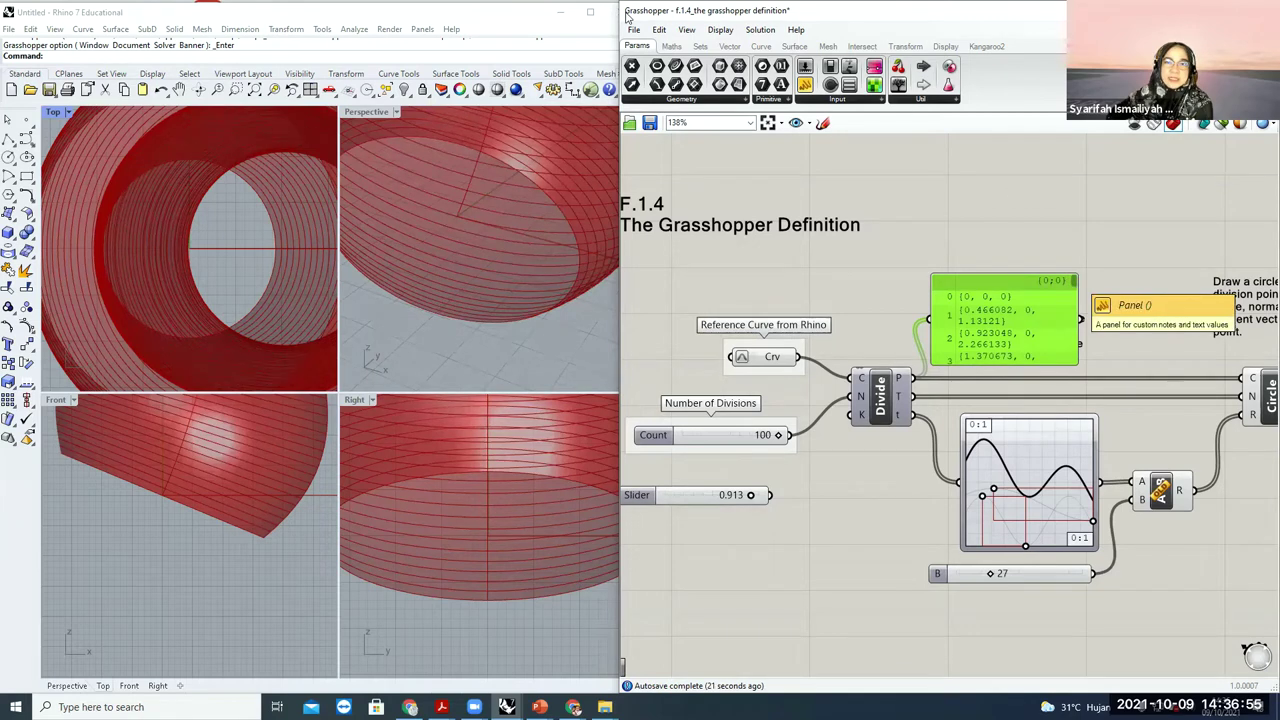
- Switch to the browser and play the Grasshopper Getting Started lesson 01 - Interface Basics in full screen
{"action": "left_click", "coordinate": [518, 38]}
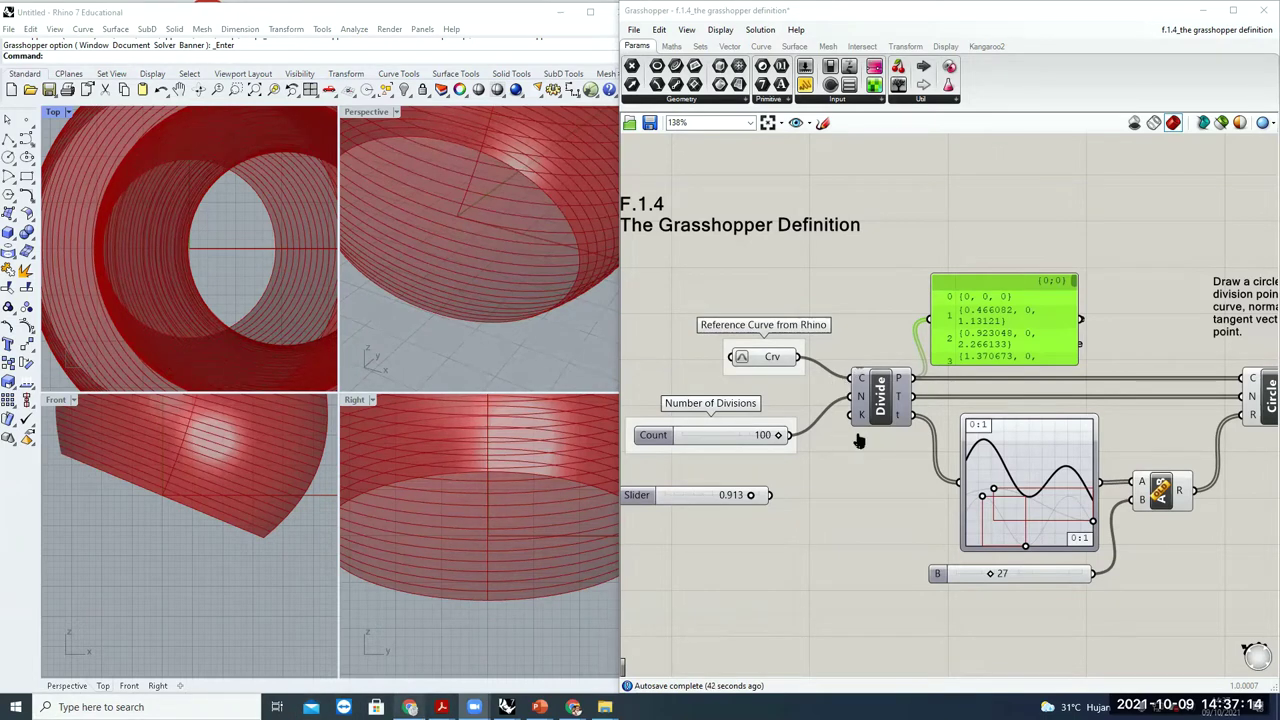
{"action": "key", "text": "alt+Tab"}
{"action": "scroll", "coordinate": [1214, 86], "scroll_direction": "up", "scroll_amount": 3}
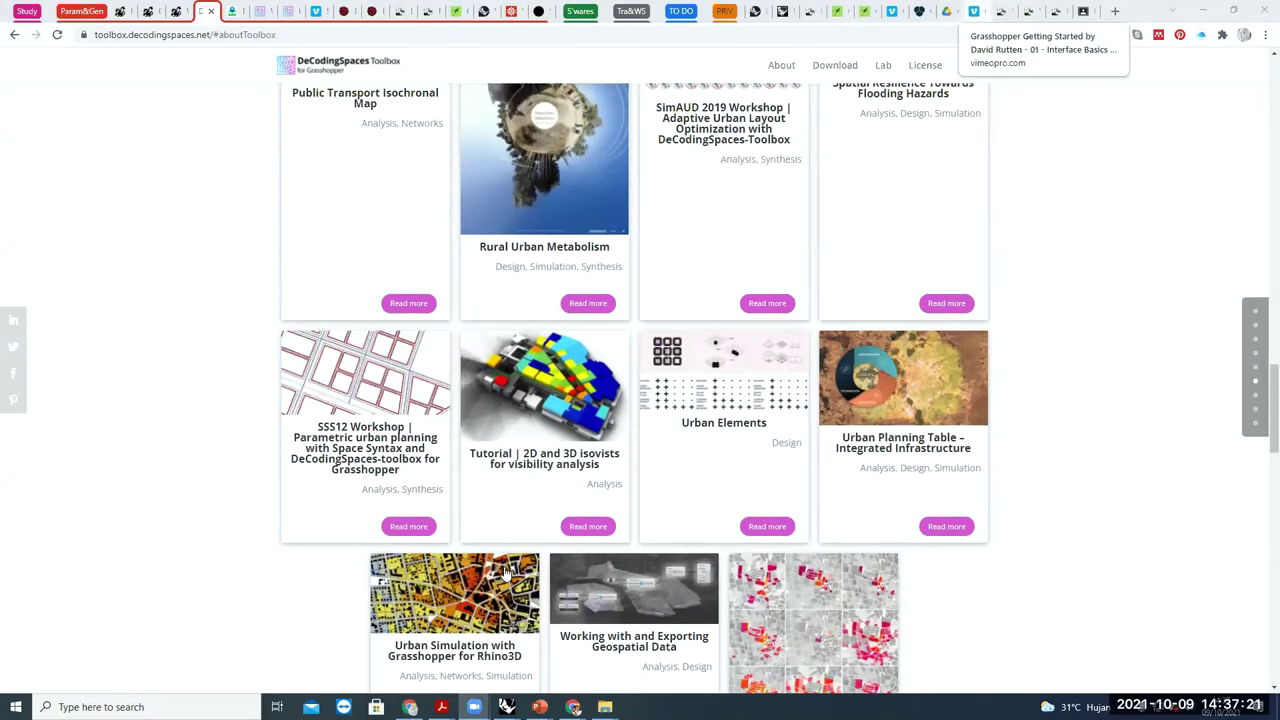
{"action": "left_click", "coordinate": [973, 12]}
{"action": "left_click", "coordinate": [416, 568]}
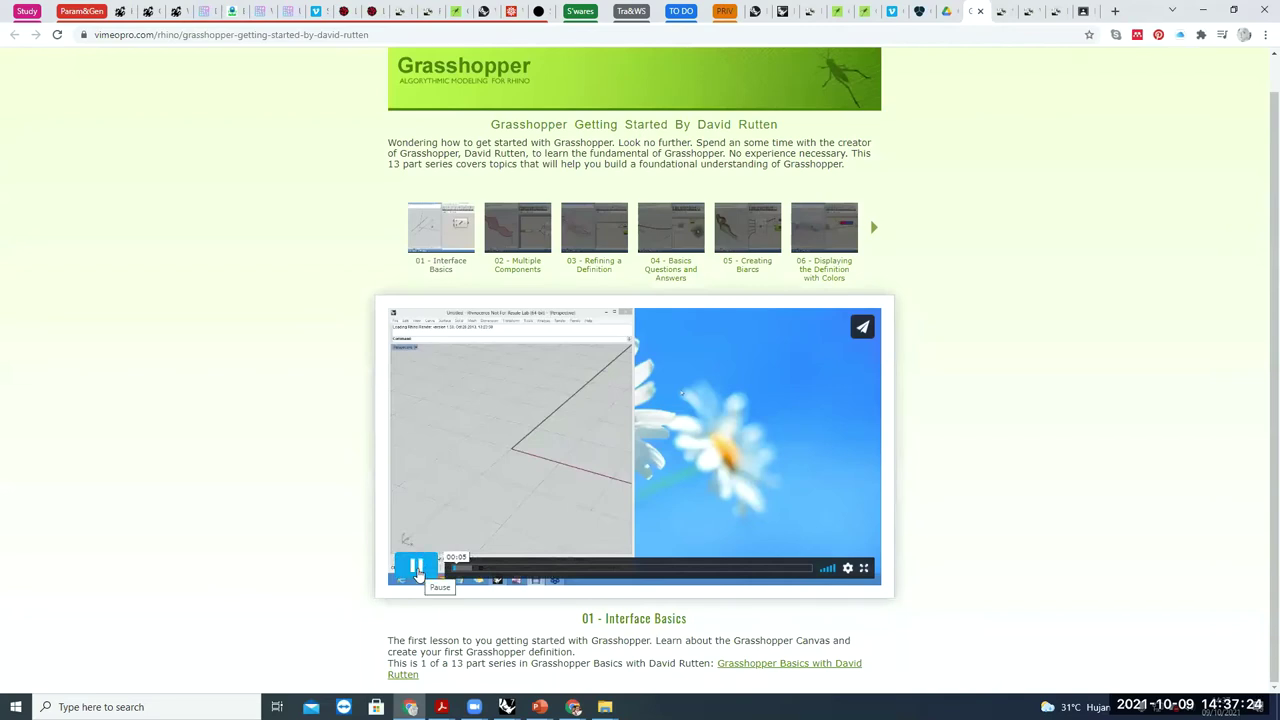
{"action": "left_click", "coordinate": [866, 570]}
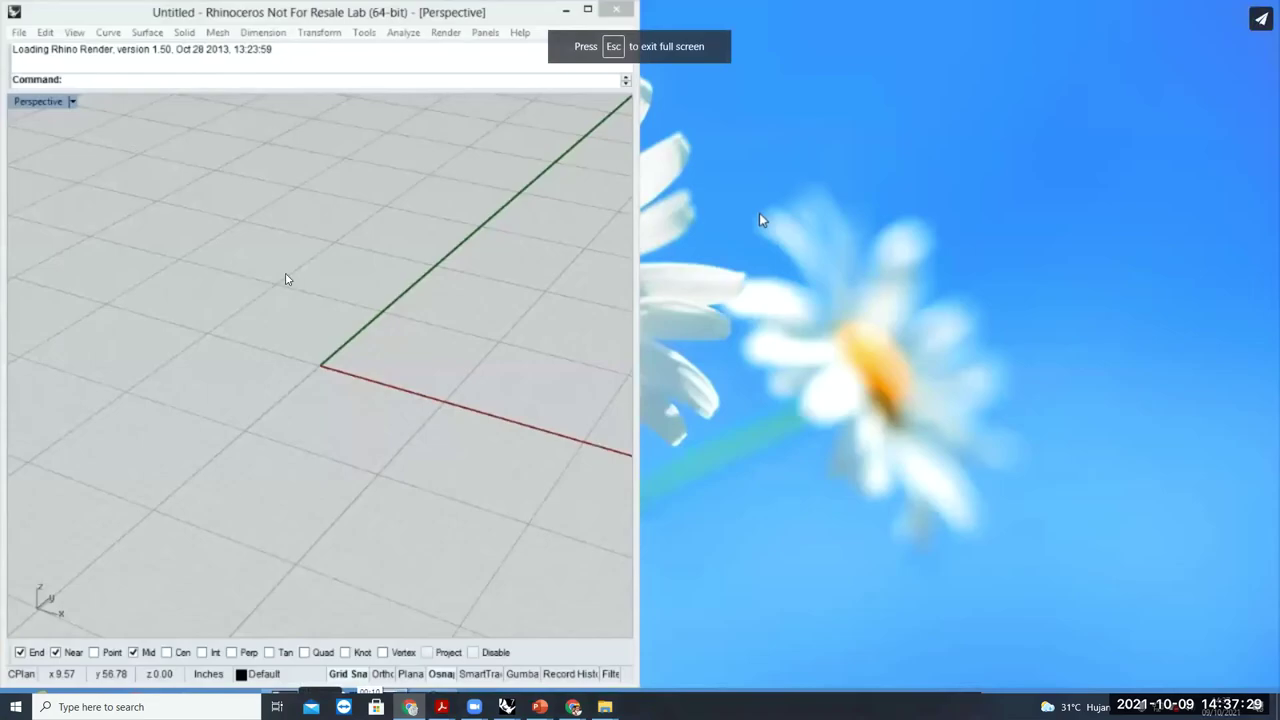
- Leave the current lesson and play 04 - Basics Questions and Answers in full screen
{"action": "key", "text": "Escape"}
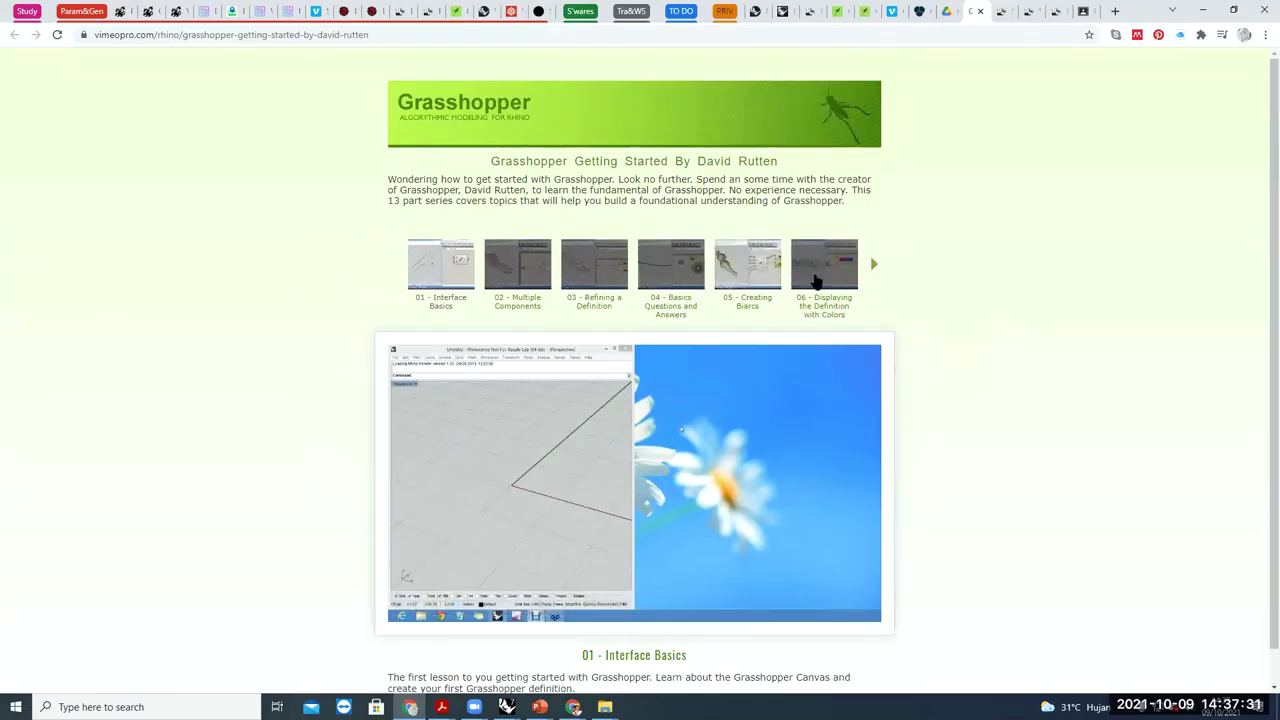
{"action": "left_click", "coordinate": [686, 282]}
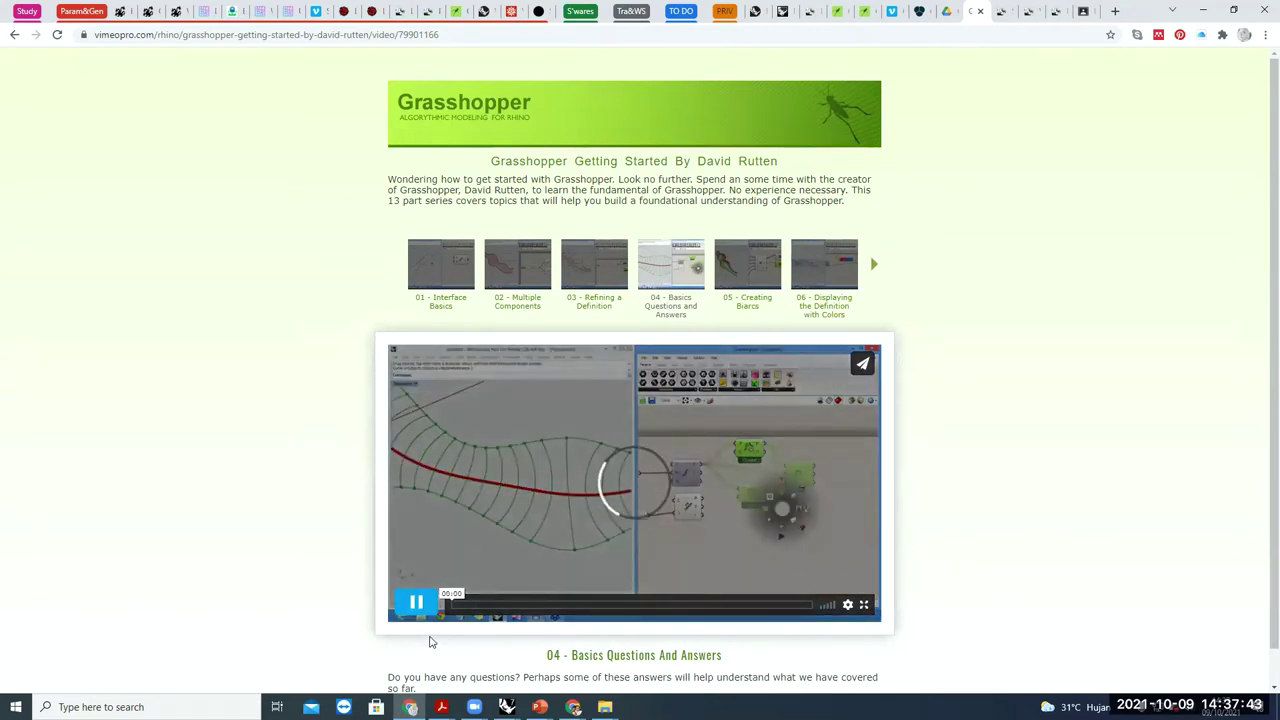
{"action": "left_click", "coordinate": [864, 604]}
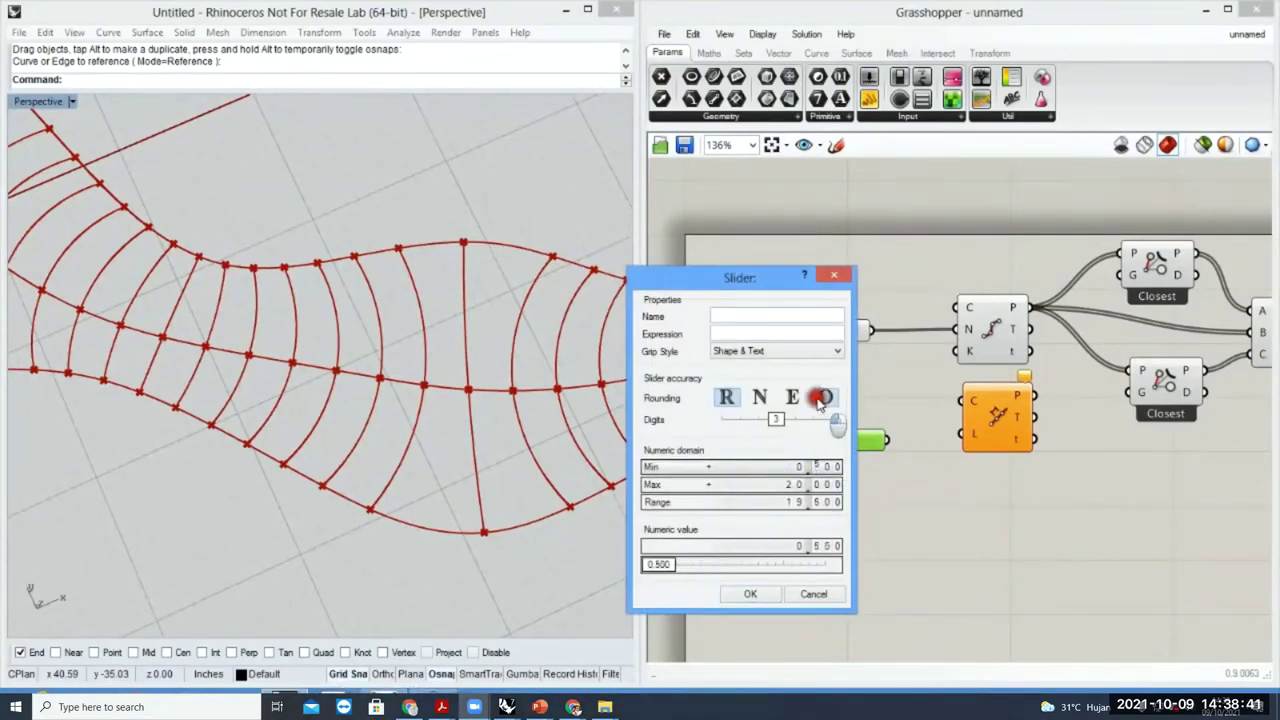
- Accept the floating-point slider with a 0.500 to 20.000 range and connect it to the Divide Length component's L input
{"action": "left_click", "coordinate": [750, 595]}
{"action": "left_click_drag", "start_coordinate": [894, 438], "coordinate": [962, 434]}
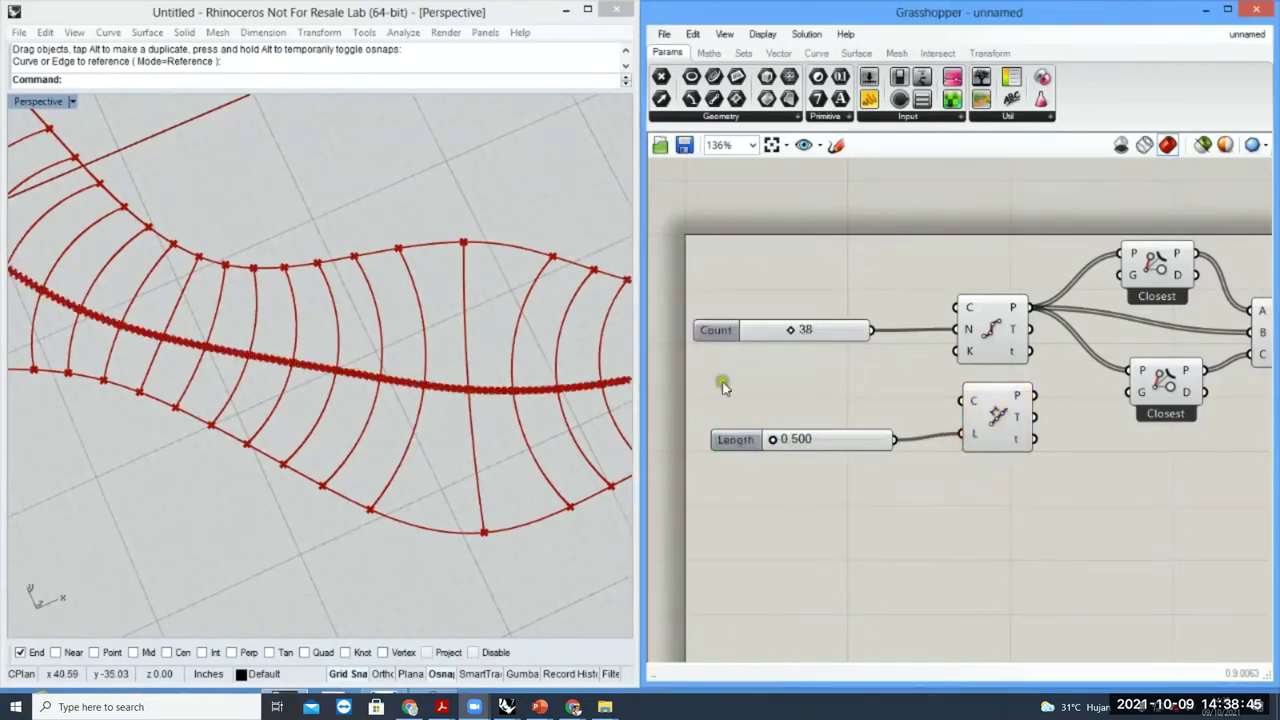
{"action": "left_click", "coordinate": [996, 414]}
{"action": "left_click", "coordinate": [995, 339]}
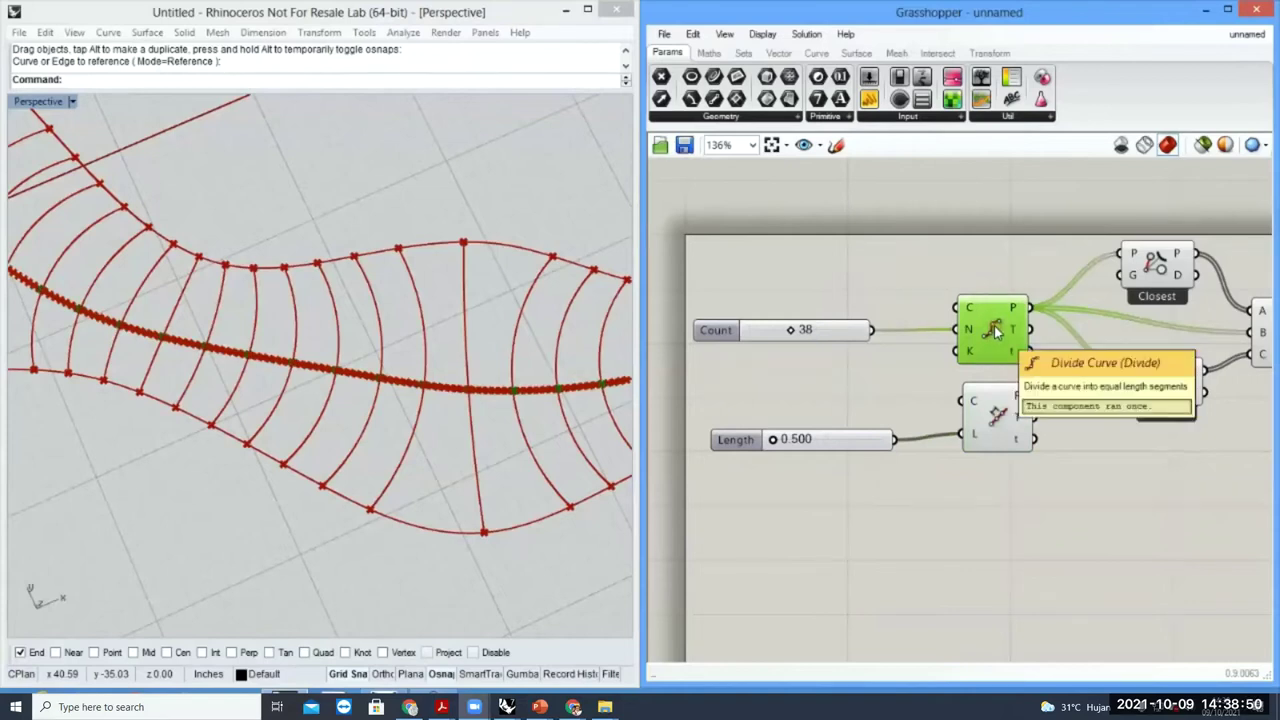
- Disable the preview of the Divide Curve component, both Closest Point components and the three-point arc component
{"action": "right_click", "coordinate": [994, 326]}
{"action": "left_click", "coordinate": [1042, 358]}
{"action": "left_click", "coordinate": [962, 268]}
{"action": "right_click_drag", "start_coordinate": [1096, 350], "coordinate": [885, 358]}
{"action": "left_click_drag", "start_coordinate": [1143, 429], "coordinate": [938, 265]}
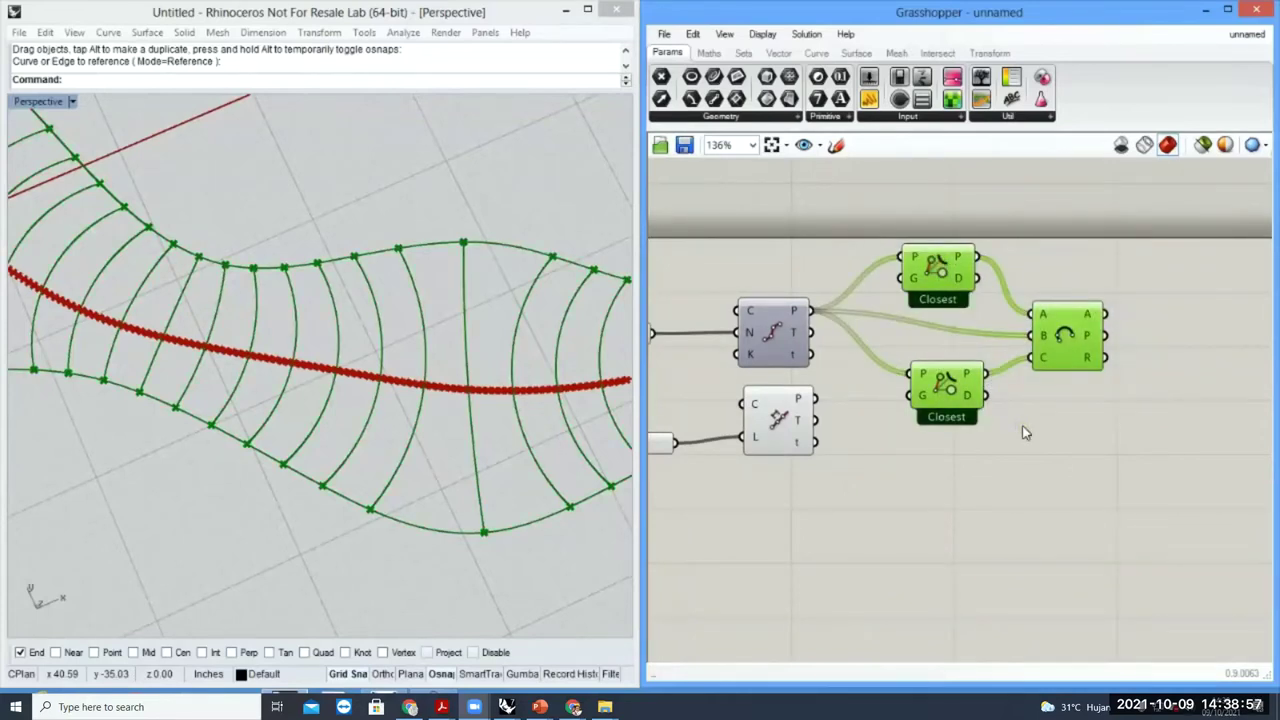
{"action": "middle_click", "coordinate": [1024, 432]}
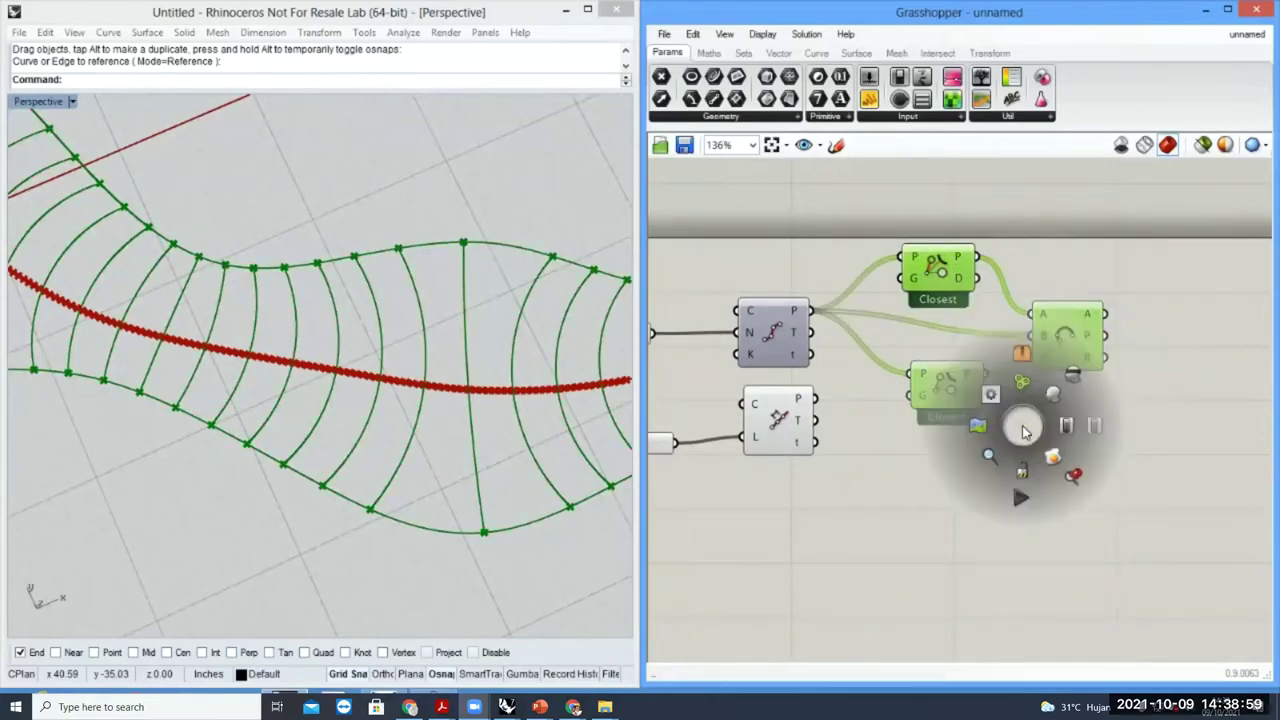
{"action": "left_click", "coordinate": [1074, 381]}
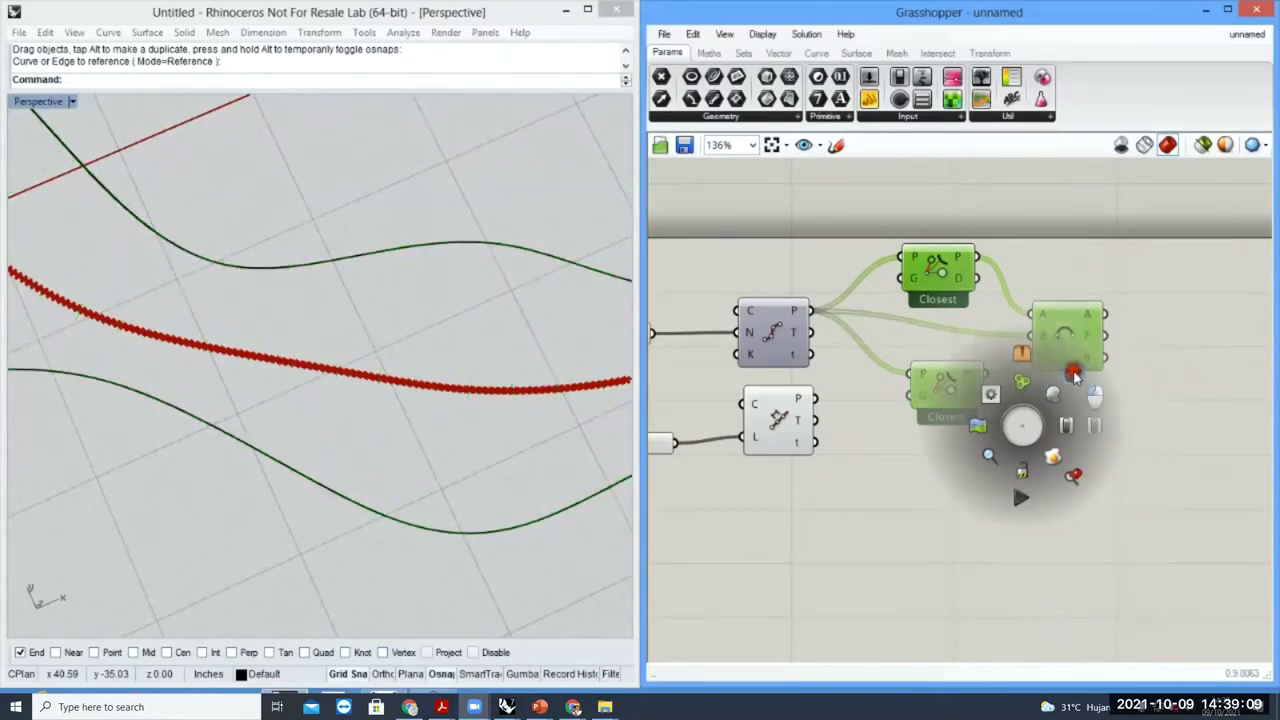
- Set the Length slider feeding the Divide Length component to 3.087
{"action": "right_click_drag", "start_coordinate": [723, 418], "coordinate": [922, 482]}
{"action": "left_click", "coordinate": [993, 442]}
{"action": "left_click", "coordinate": [990, 497]}
{"action": "scroll", "coordinate": [590, 400], "scroll_direction": "up", "scroll_amount": 5}
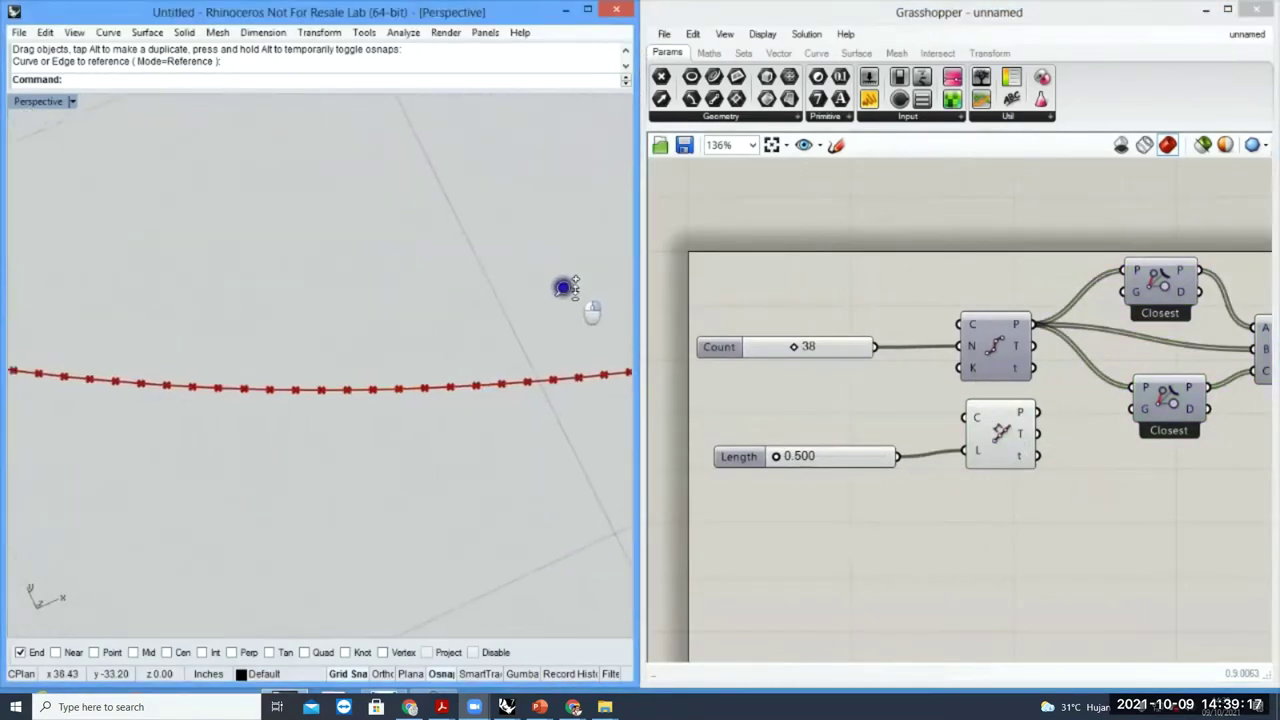
{"action": "left_click_drag", "start_coordinate": [778, 460], "coordinate": [790, 462]}
{"action": "scroll", "coordinate": [557, 434], "scroll_direction": "down", "scroll_amount": 5}
{"action": "right_click_drag", "start_coordinate": [557, 434], "coordinate": [426, 474]}
{"action": "left_click_drag", "start_coordinate": [786, 456], "coordinate": [792, 456]}
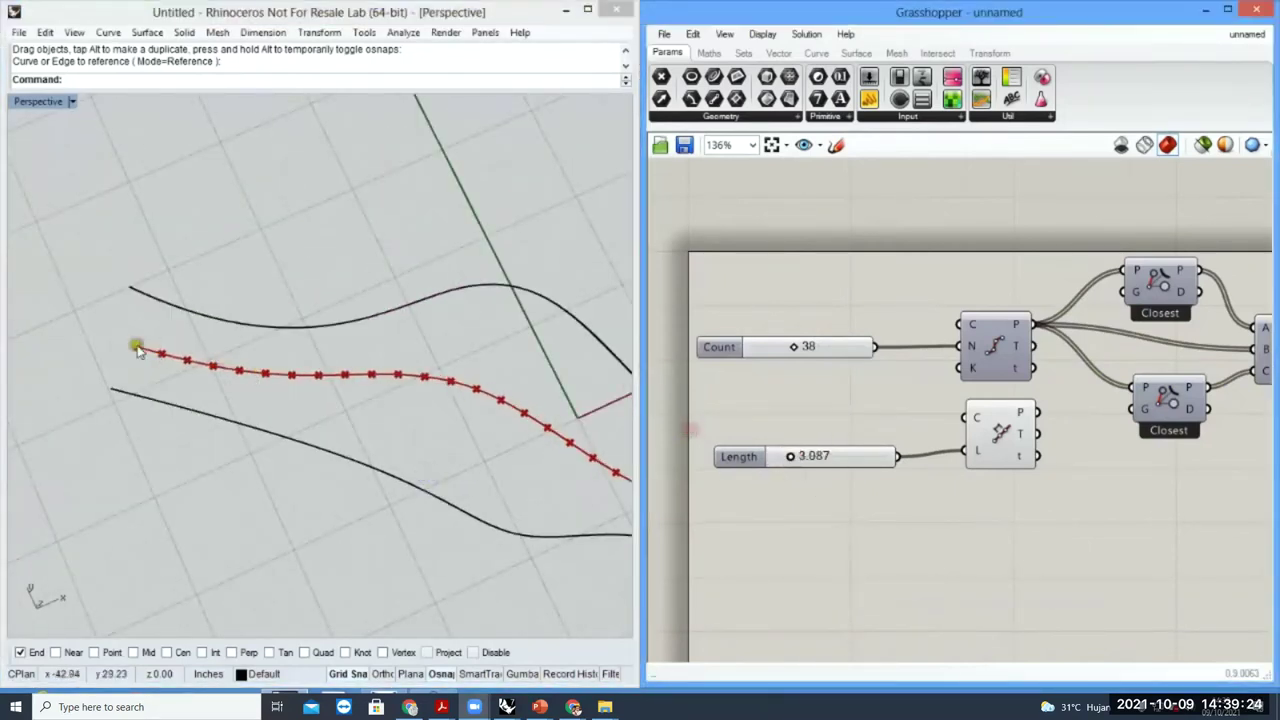
- Set the Length slider to 2.297 while checking the point spacing at the start of the middle curve
{"action": "scroll", "coordinate": [134, 345], "scroll_direction": "up", "scroll_amount": 5}
{"action": "scroll", "coordinate": [806, 455], "scroll_direction": "up", "scroll_amount": 10}
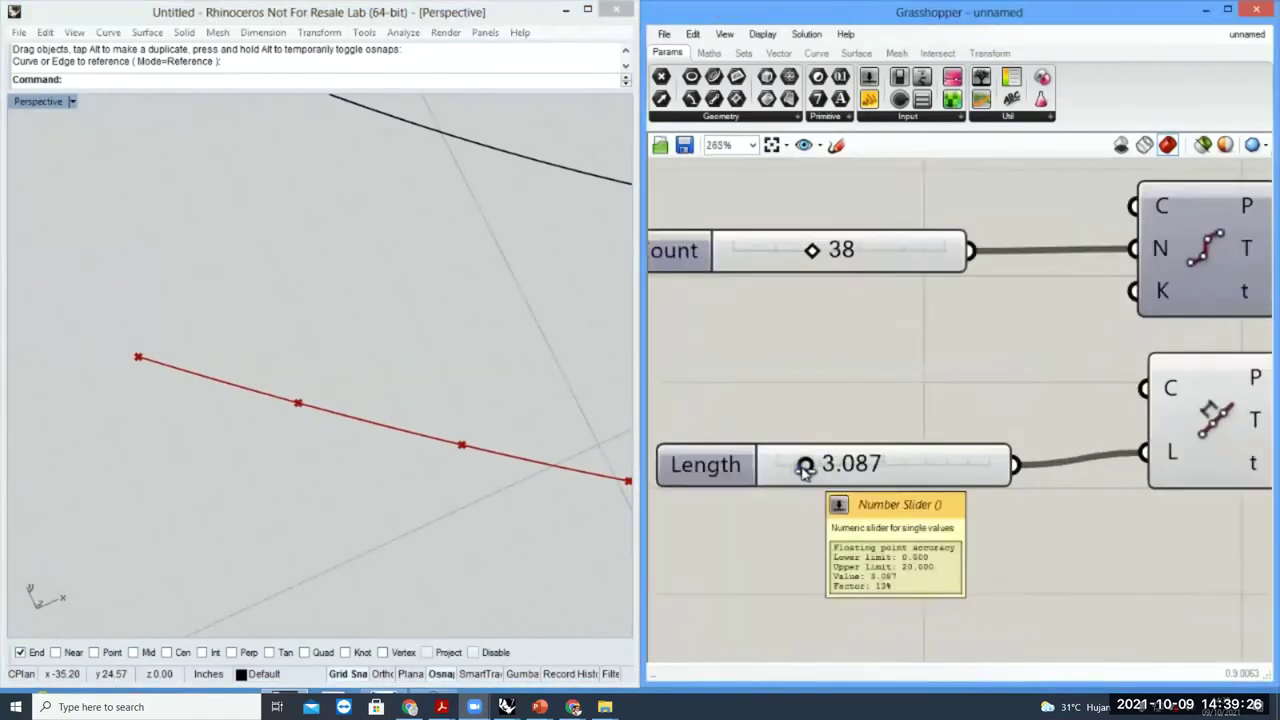
{"action": "scroll", "coordinate": [811, 467], "scroll_direction": "down", "scroll_amount": 2}
{"action": "left_click_drag", "start_coordinate": [812, 470], "coordinate": [759, 466]}
{"action": "scroll", "coordinate": [777, 588], "scroll_direction": "down", "scroll_amount": 5}
{"action": "scroll", "coordinate": [777, 588], "scroll_direction": "down", "scroll_amount": 3}
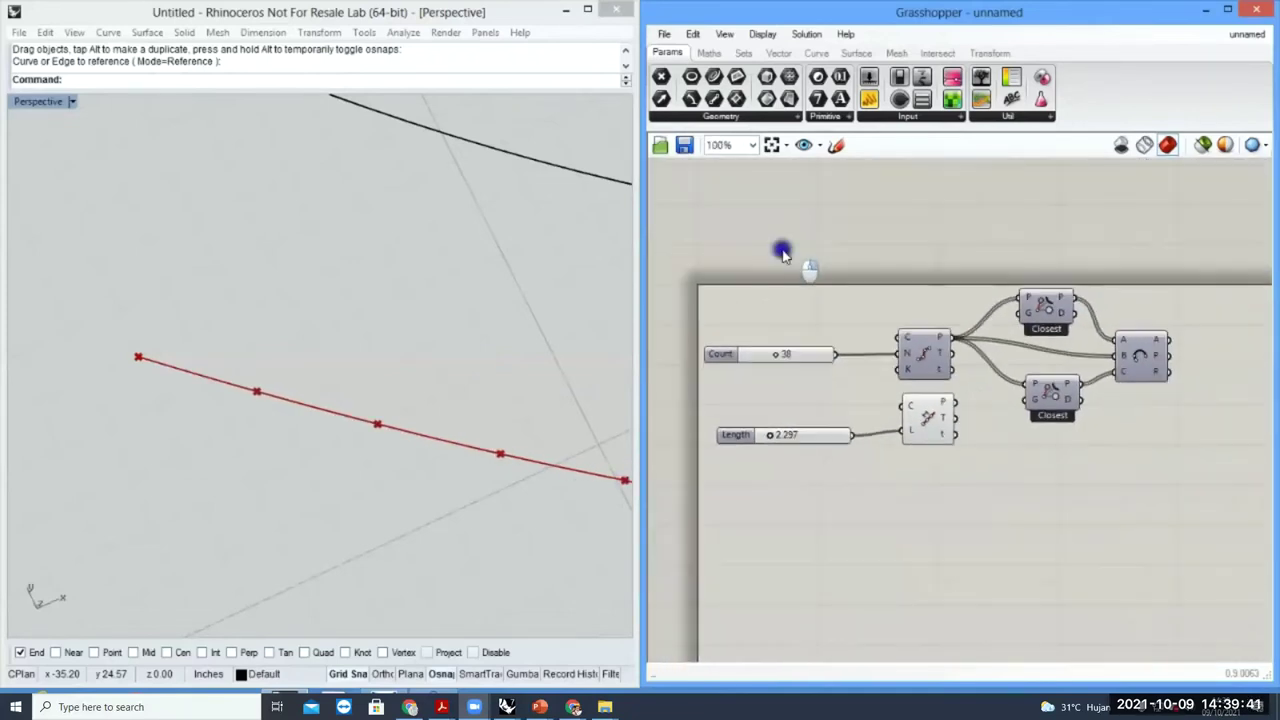
- Re-enable the preview of the Divide Curve component, both Closest Point components and the arc component
{"action": "scroll", "coordinate": [857, 343], "scroll_direction": "up", "scroll_amount": 3}
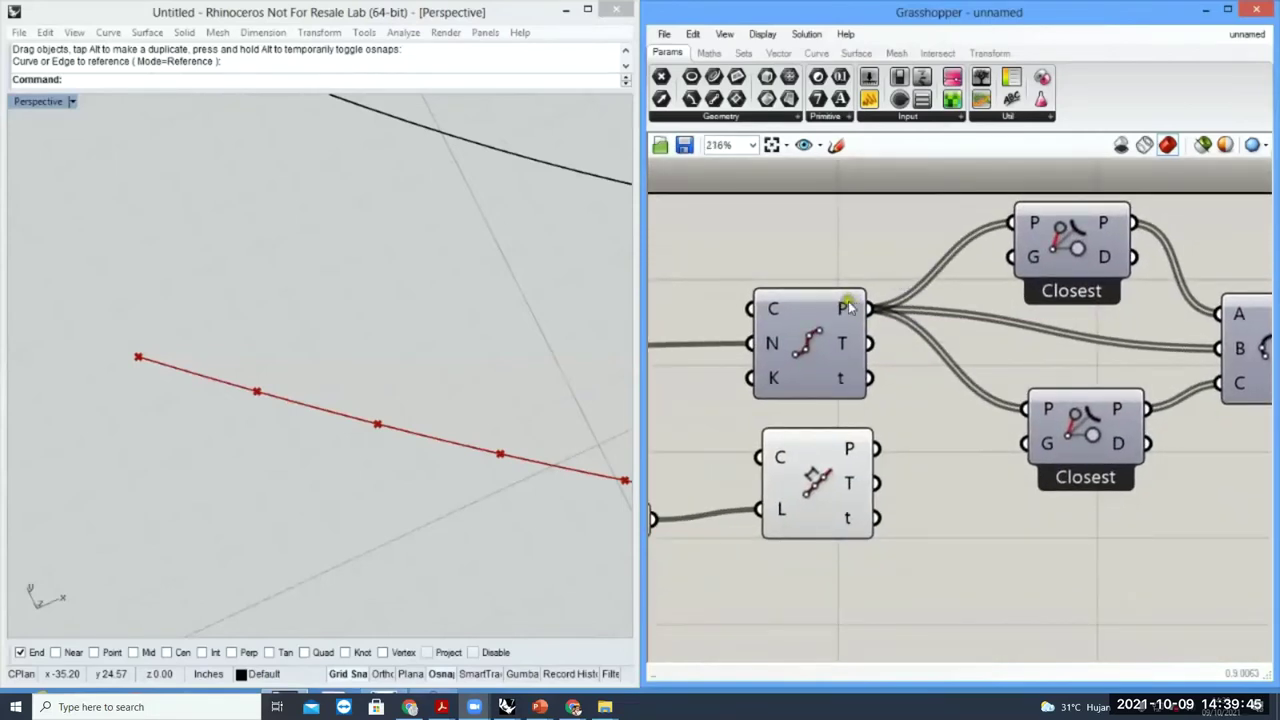
{"action": "scroll", "coordinate": [858, 312], "scroll_direction": "down", "scroll_amount": 1}
{"action": "left_click_drag", "start_coordinate": [1160, 263], "coordinate": [725, 415]}
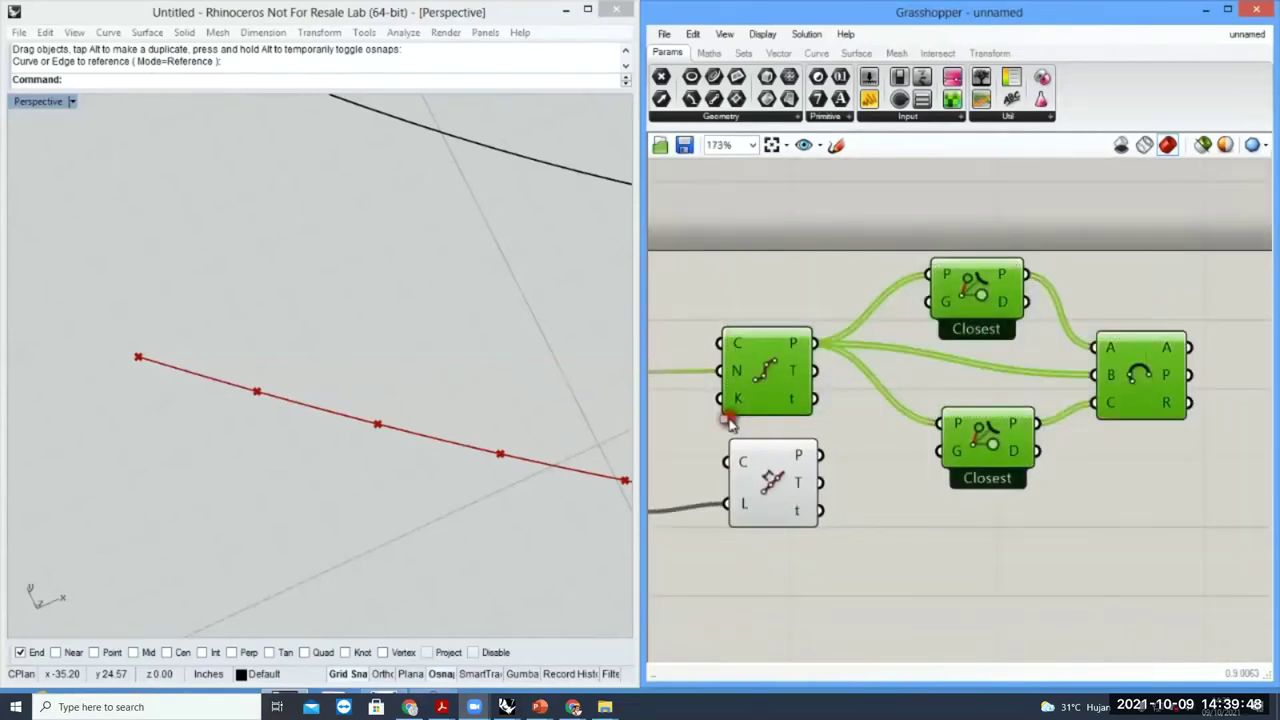
{"action": "middle_click", "coordinate": [857, 390]}
{"action": "left_click", "coordinate": [900, 344]}
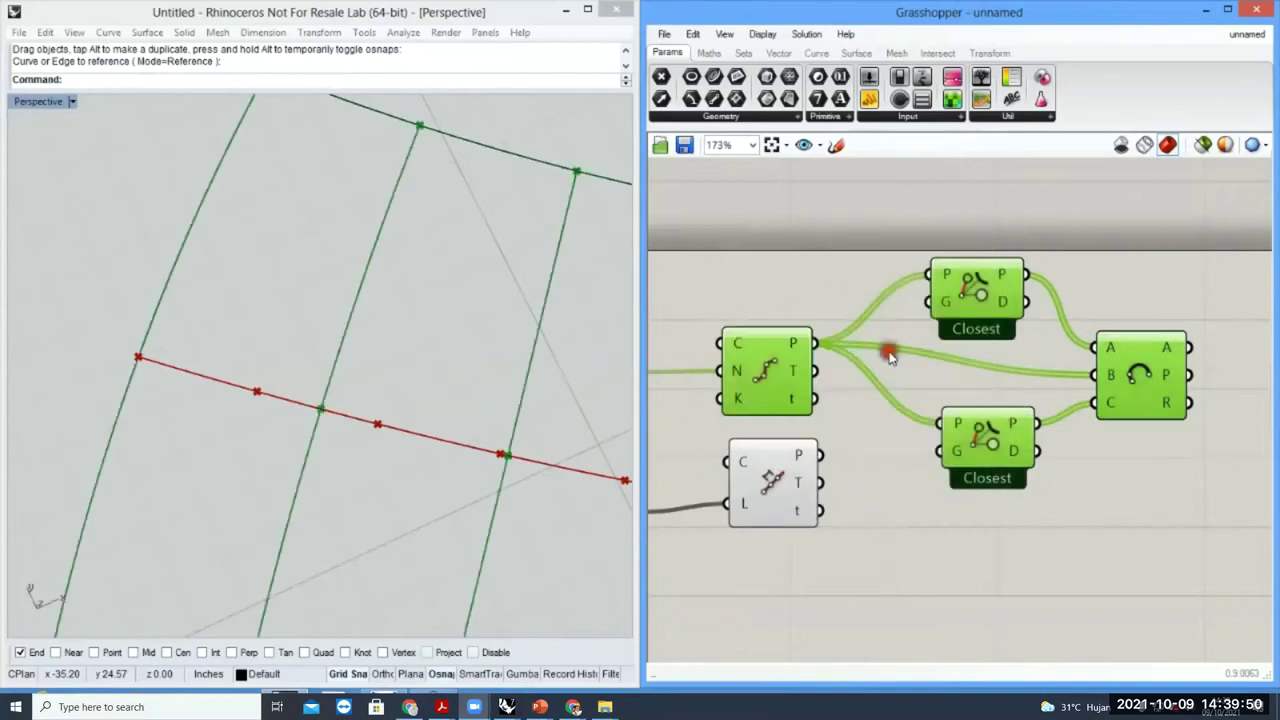
{"action": "left_click", "coordinate": [887, 362]}
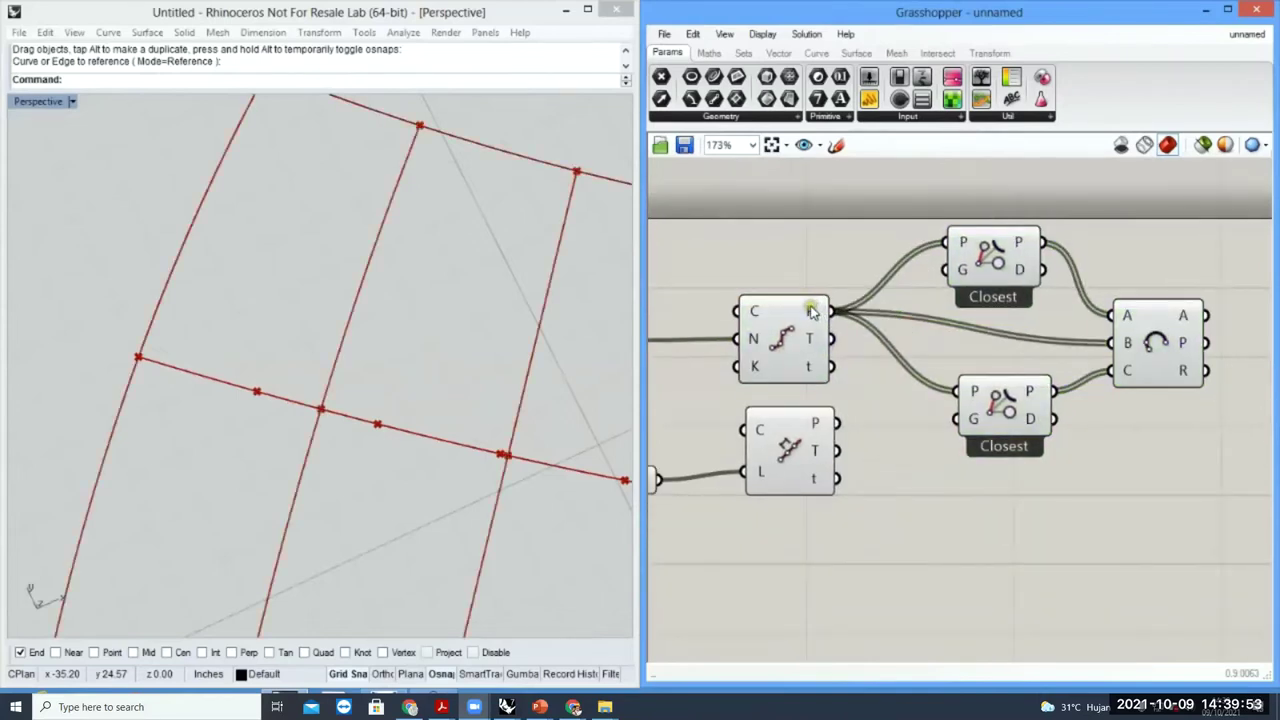
- Try feeding both Closest Point components from the Divide Length points output, and undo both rewirings
{"action": "mouse_move", "coordinate": [816, 426]}
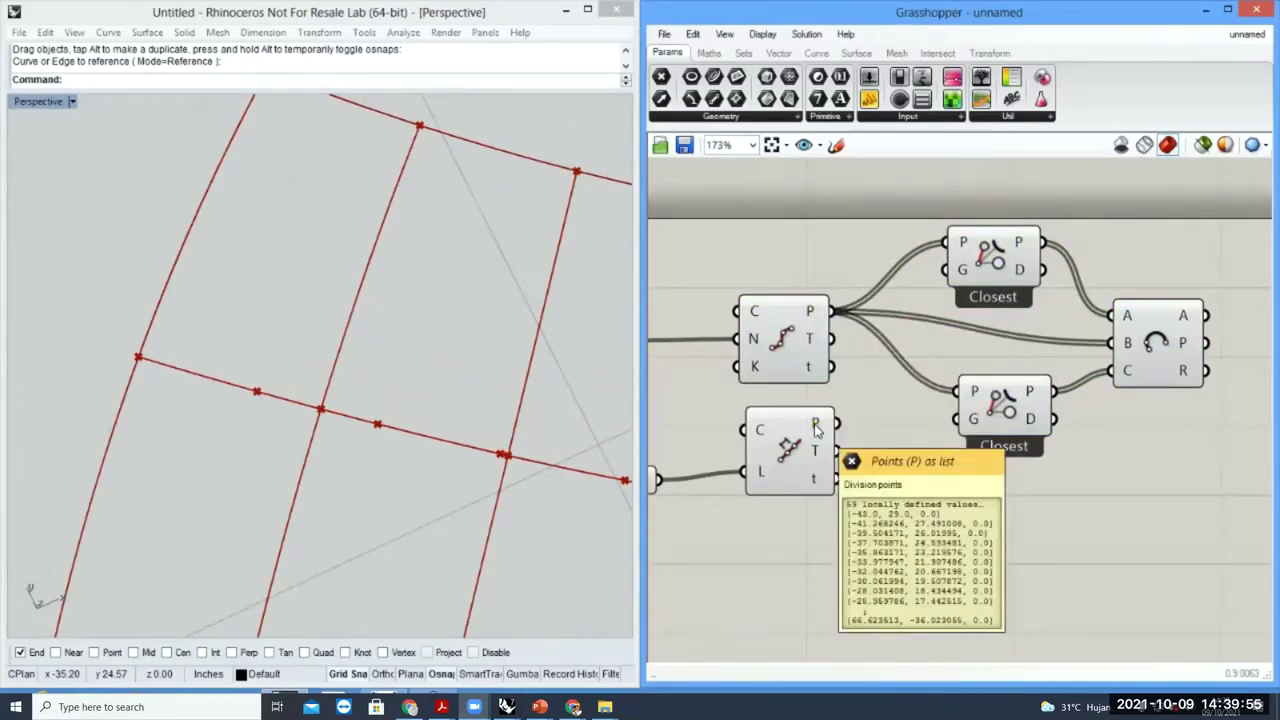
{"action": "left_click_drag", "start_coordinate": [1000, 409], "coordinate": [838, 428]}
{"action": "left_click_drag", "start_coordinate": [944, 243], "coordinate": [838, 425]}
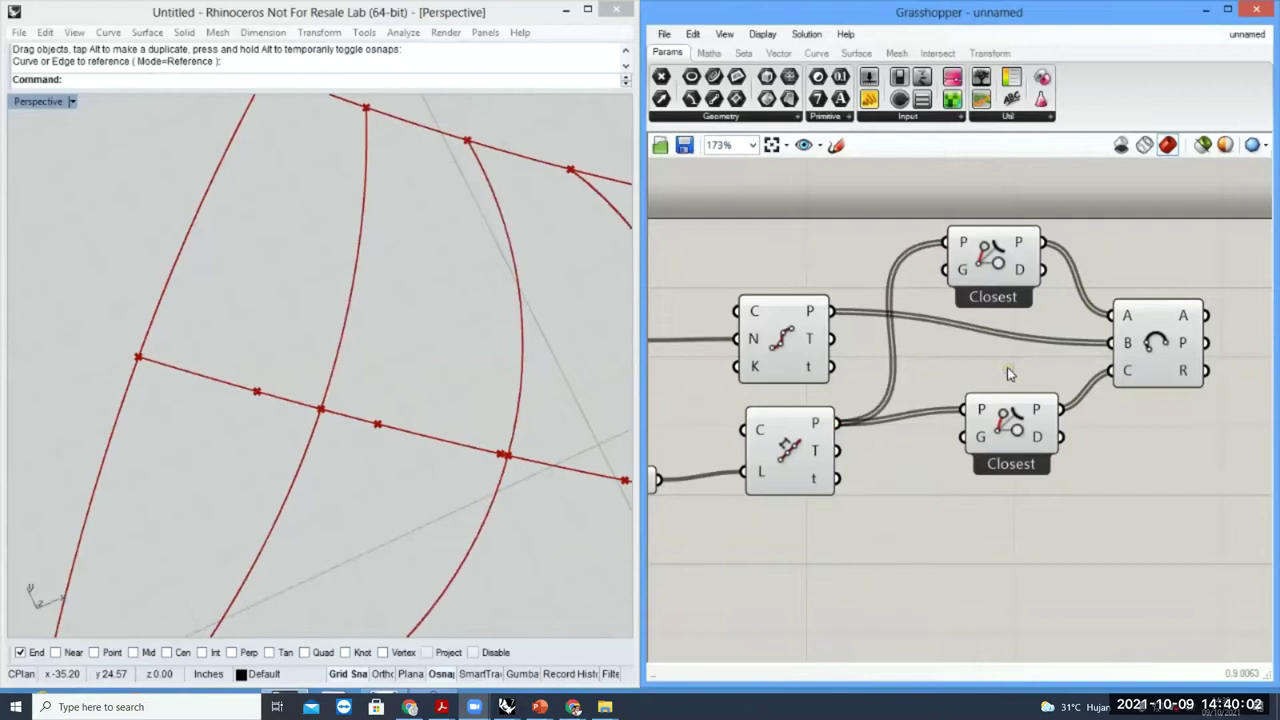
{"action": "key", "text": "ctrl+z"}
{"action": "key", "text": "ctrl+z"}
{"action": "right_click_drag", "start_coordinate": [893, 331], "coordinate": [975, 337]}
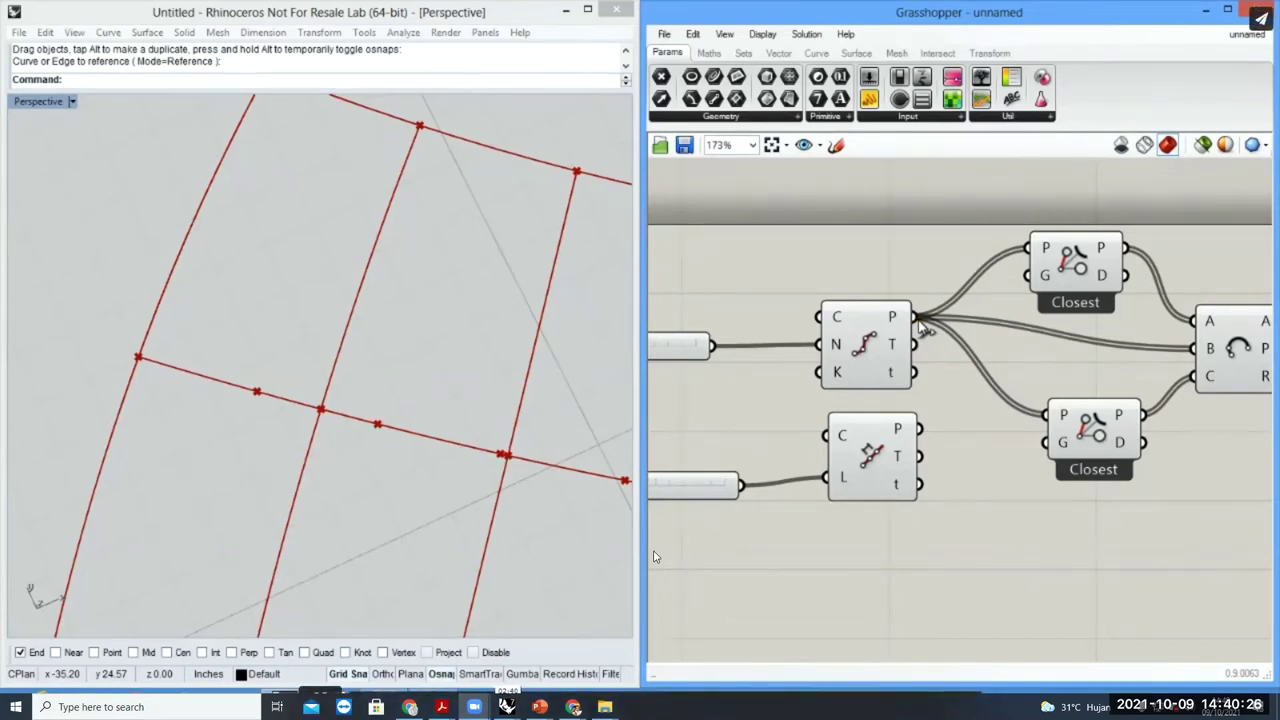
- Try rewiring the connection between the Divide Curve points output and the lower Closest Point component's P input
{"action": "left_click_drag", "start_coordinate": [914, 318], "coordinate": [1042, 419]}
{"action": "left_click_drag", "start_coordinate": [1044, 418], "coordinate": [920, 320]}
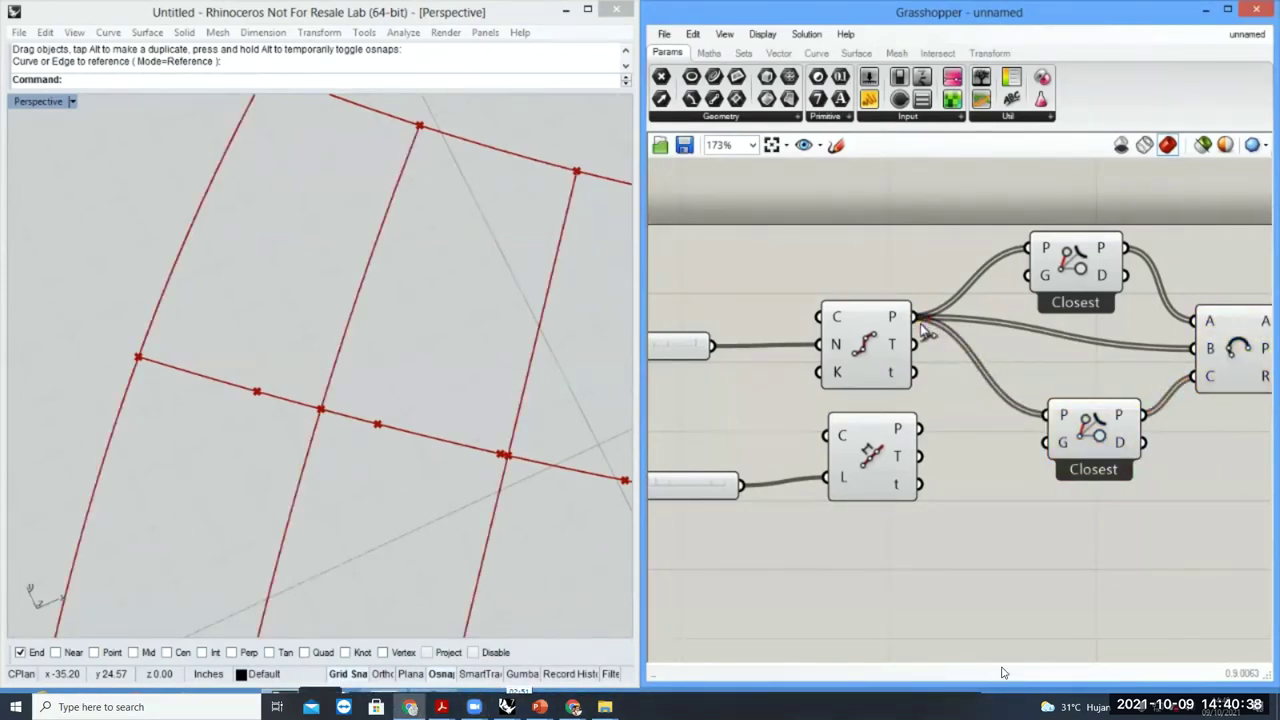
- Exit the full-screen view of the lesson and pause the video
{"action": "key", "text": "Escape"}
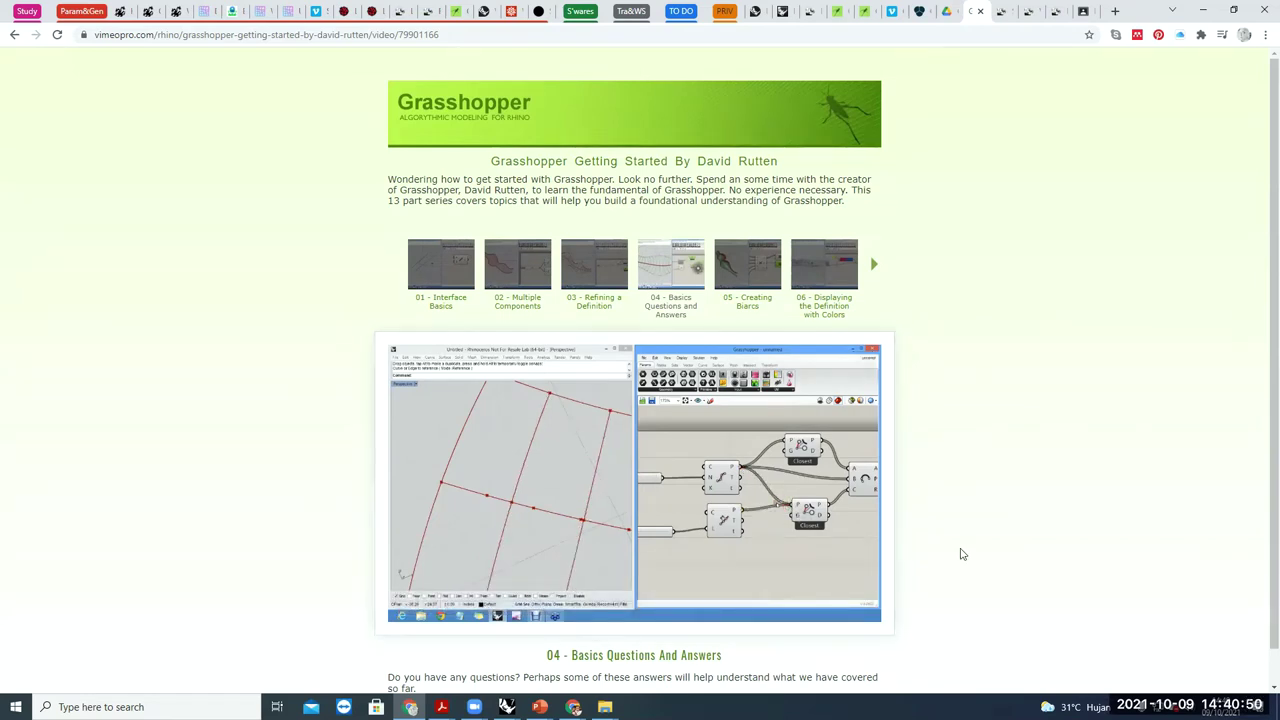
{"action": "mouse_move", "coordinate": [862, 606]}
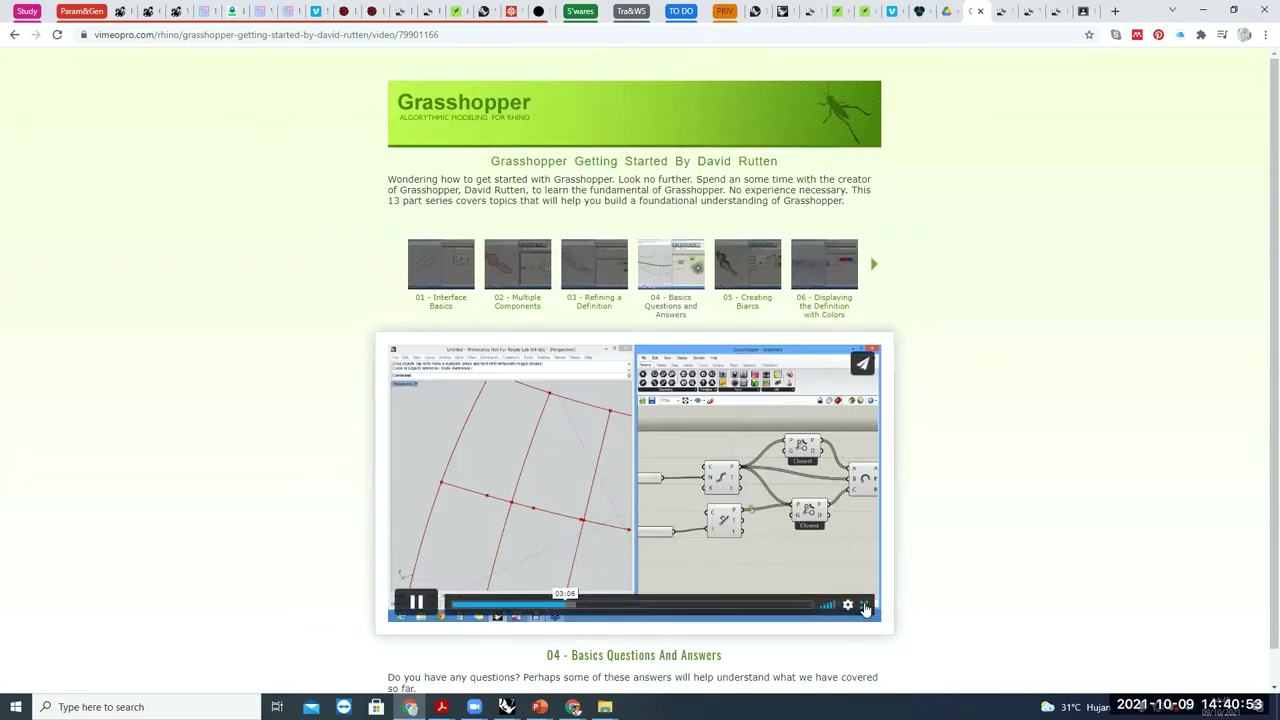
{"action": "left_click", "coordinate": [759, 538]}
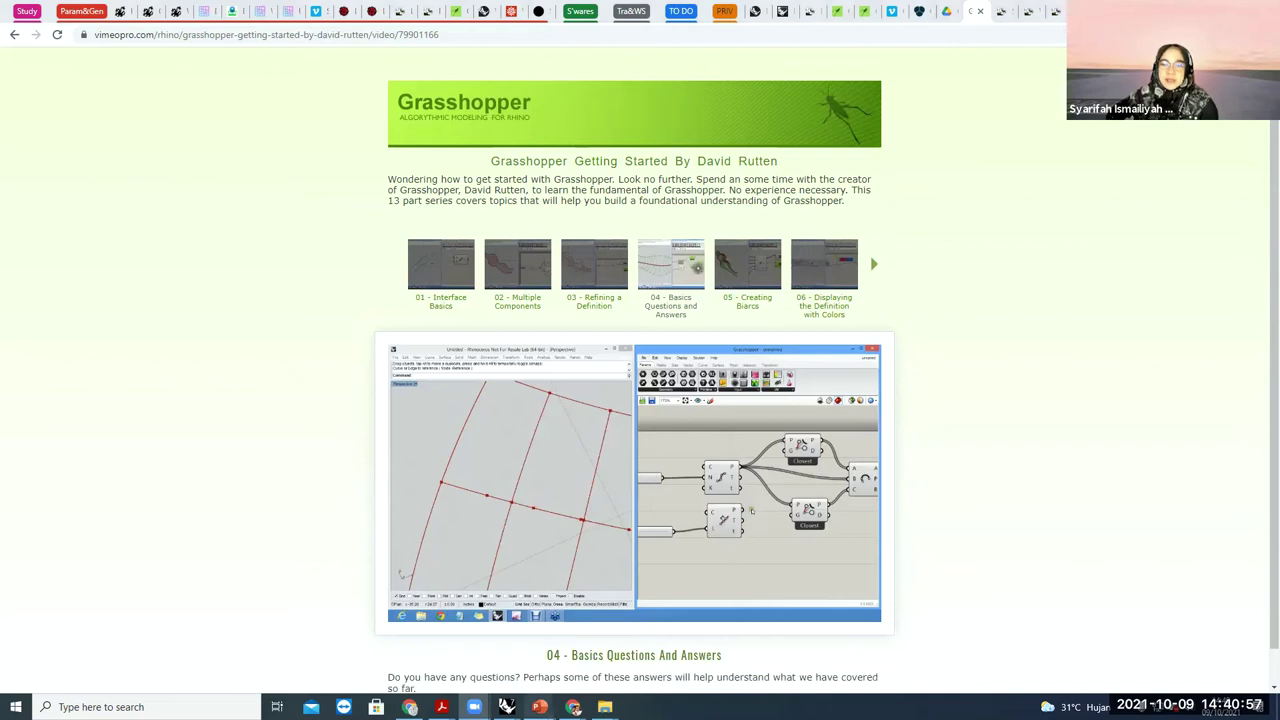
- Switch back to the Rhino window with the F.1.4 definition and enlarge the division points panel to show more coordinates
{"action": "mouse_move", "coordinate": [506, 707]}
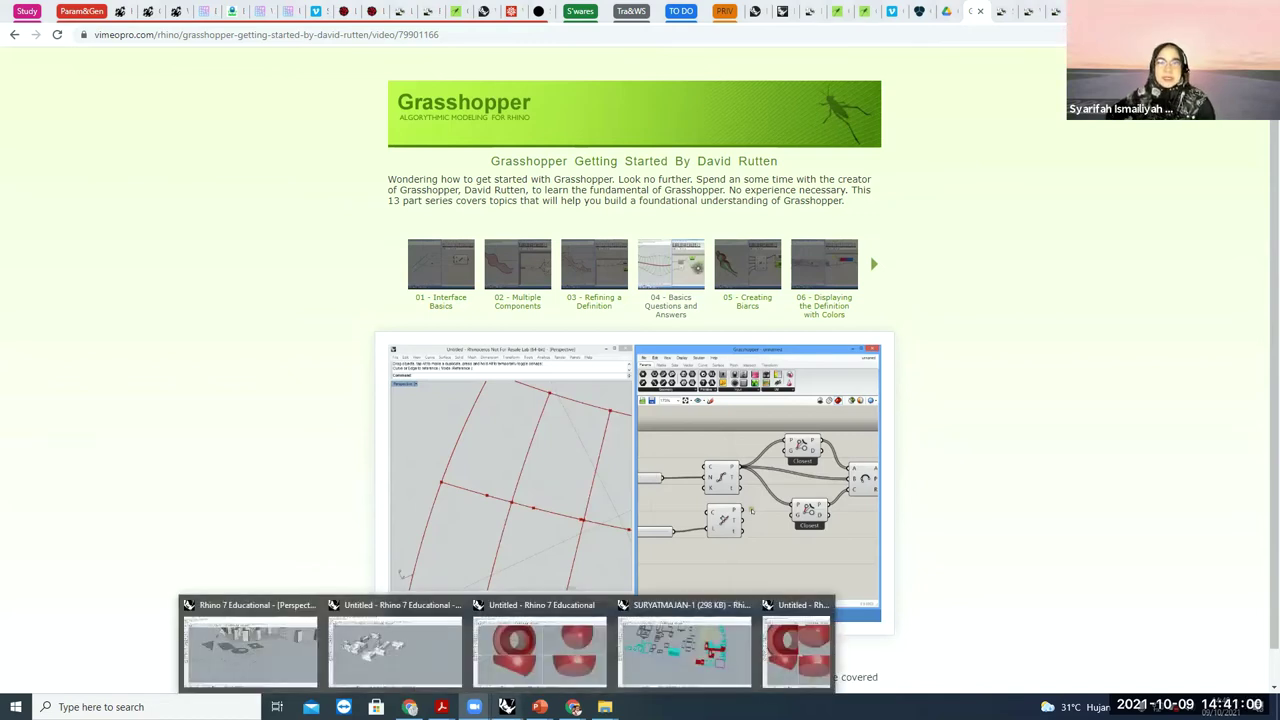
{"action": "left_click", "coordinate": [793, 659]}
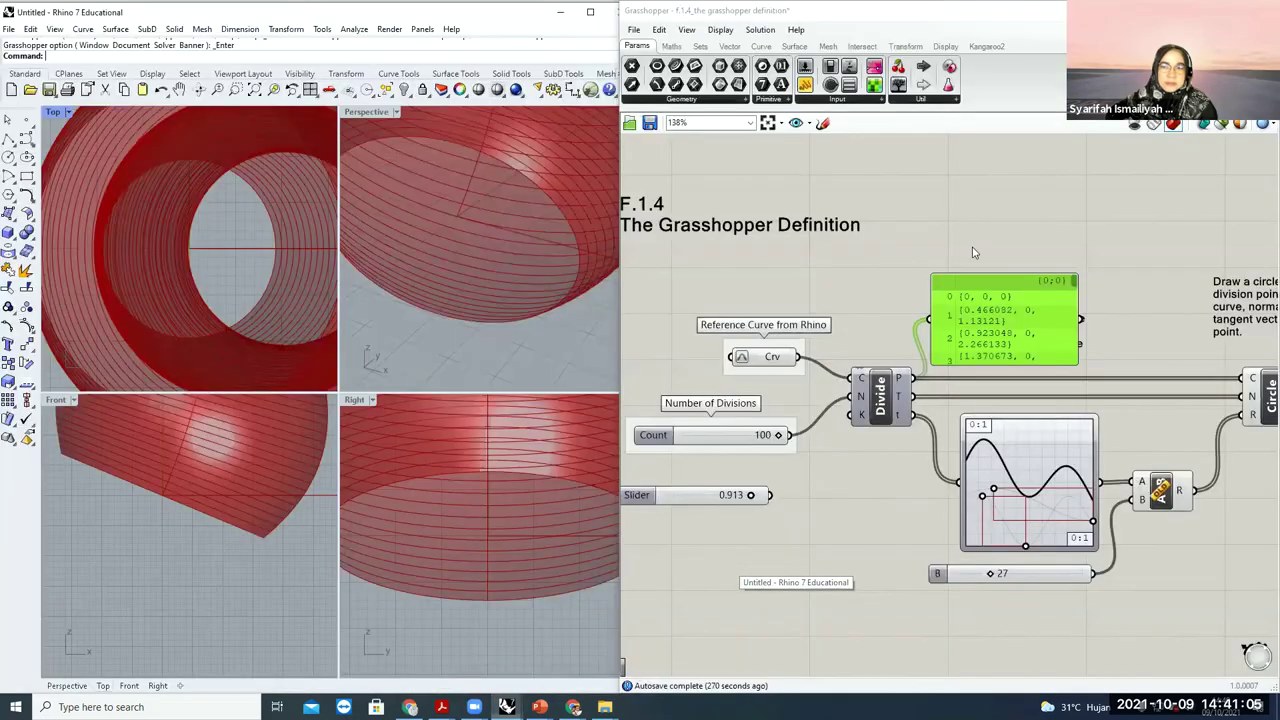
{"action": "left_click_drag", "start_coordinate": [1001, 288], "coordinate": [1013, 368]}
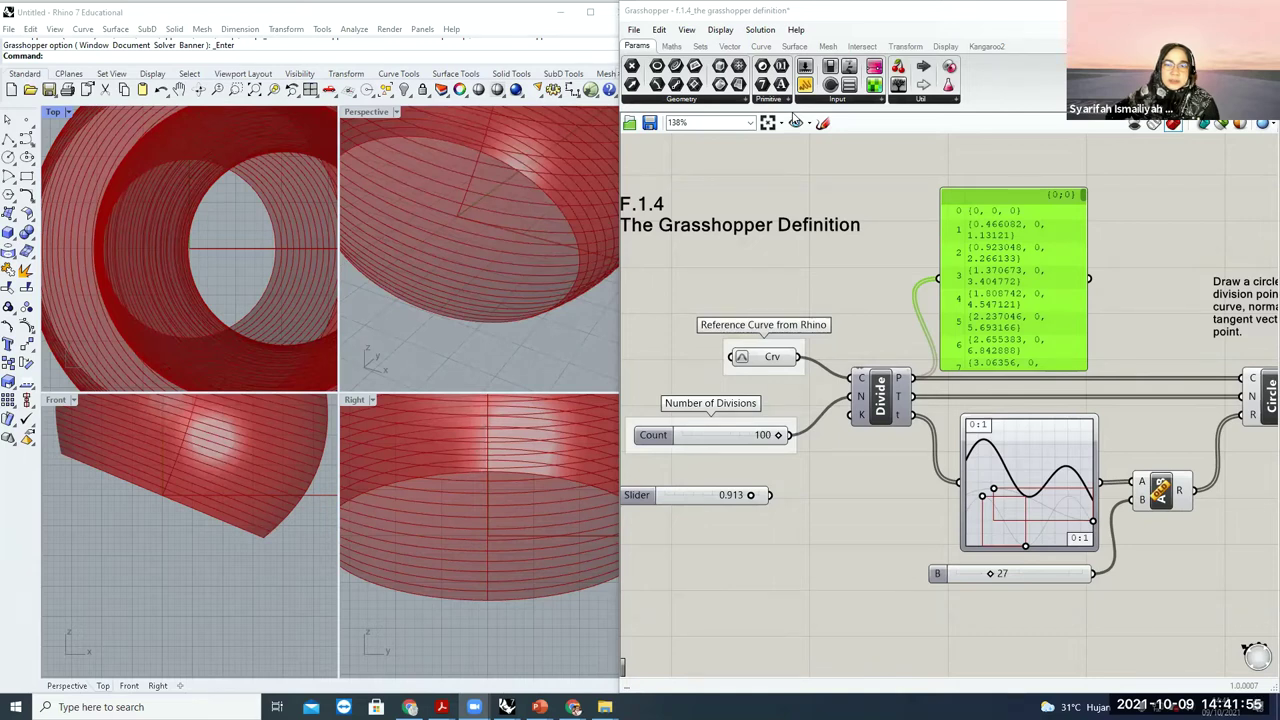
- Switch to the browser window with the food4Rhino Webinar Series playlist
{"action": "key", "text": "alt+Tab"}
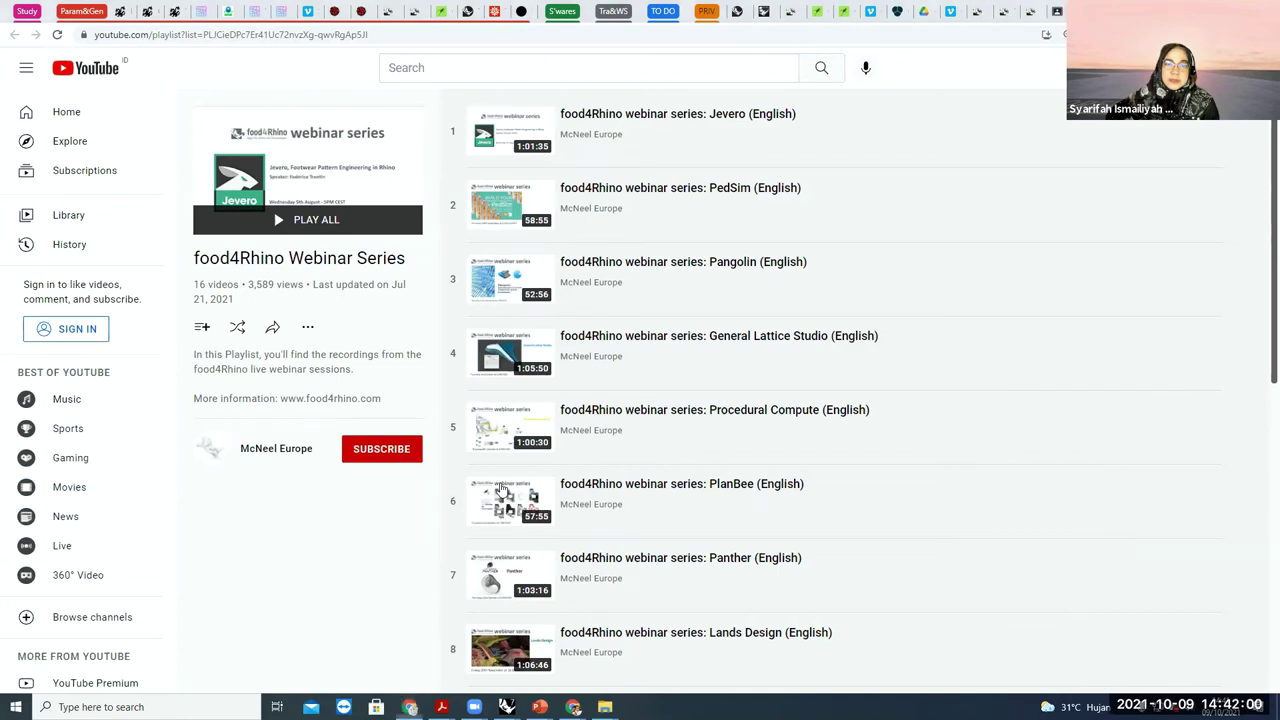
- Switch to the rhino3d.education courses page and look through the course catalogue, including Computational Design with Grasshopper for Rhino3D
{"action": "key", "text": "alt+Tab"}
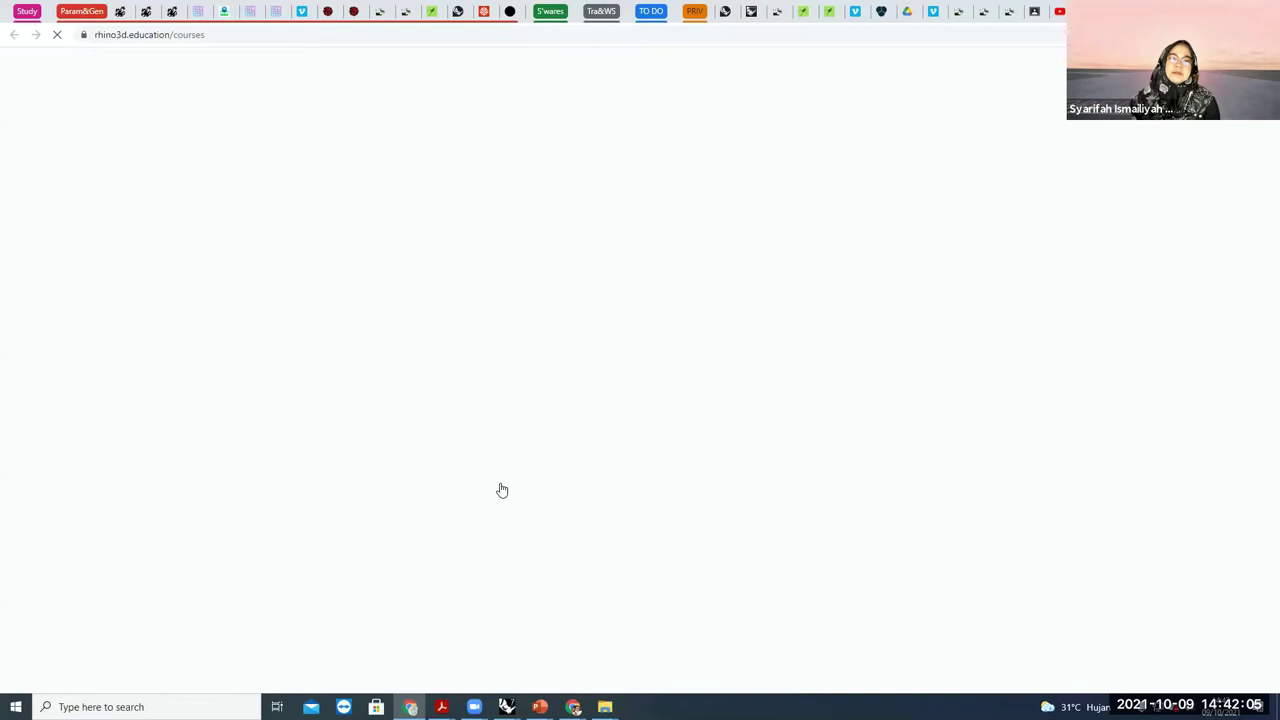
{"action": "left_click", "coordinate": [84, 12]}
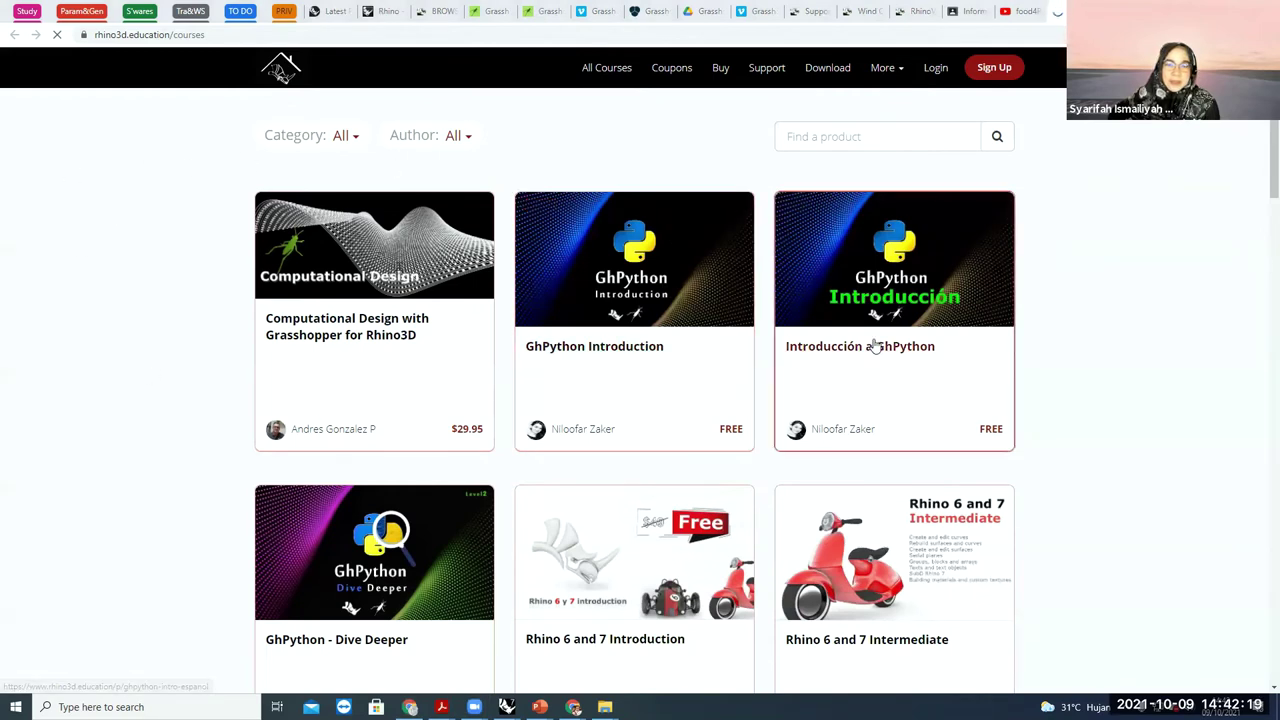
{"action": "scroll", "coordinate": [477, 414], "scroll_direction": "down", "scroll_amount": 2}
{"action": "scroll", "coordinate": [732, 450], "scroll_direction": "down", "scroll_amount": 3}
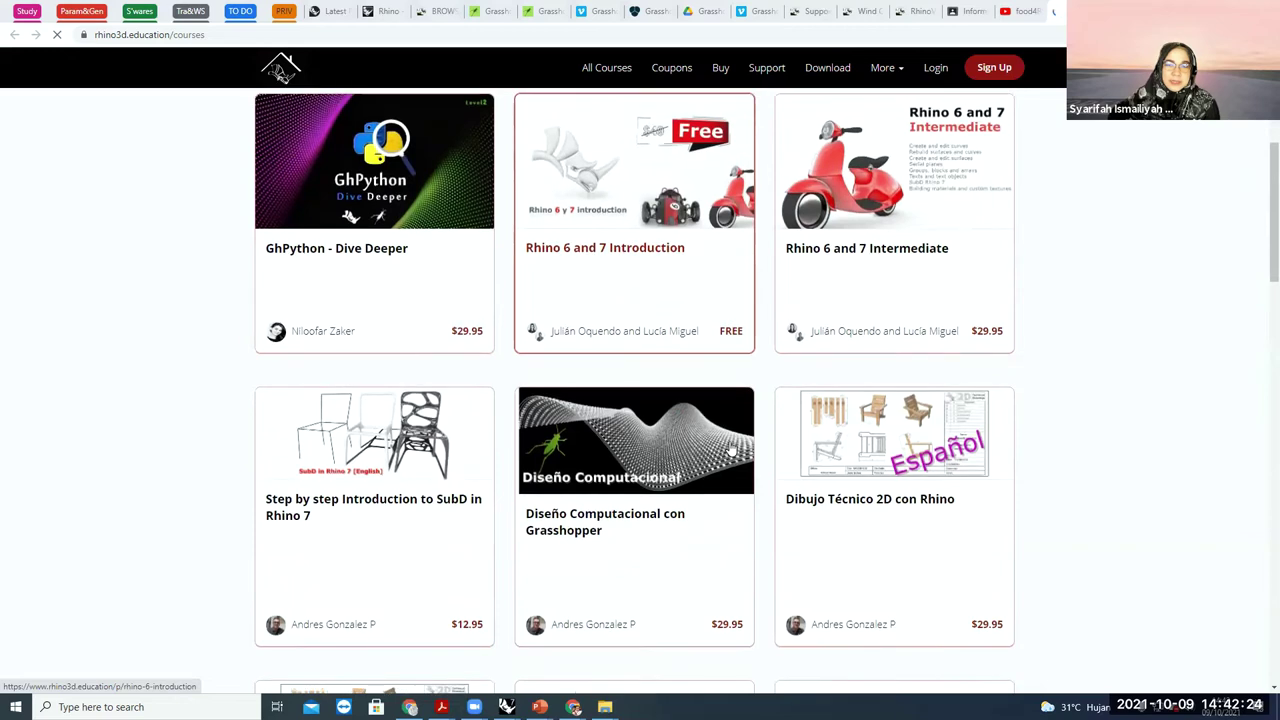
{"action": "scroll", "coordinate": [730, 450], "scroll_direction": "up", "scroll_amount": 4}
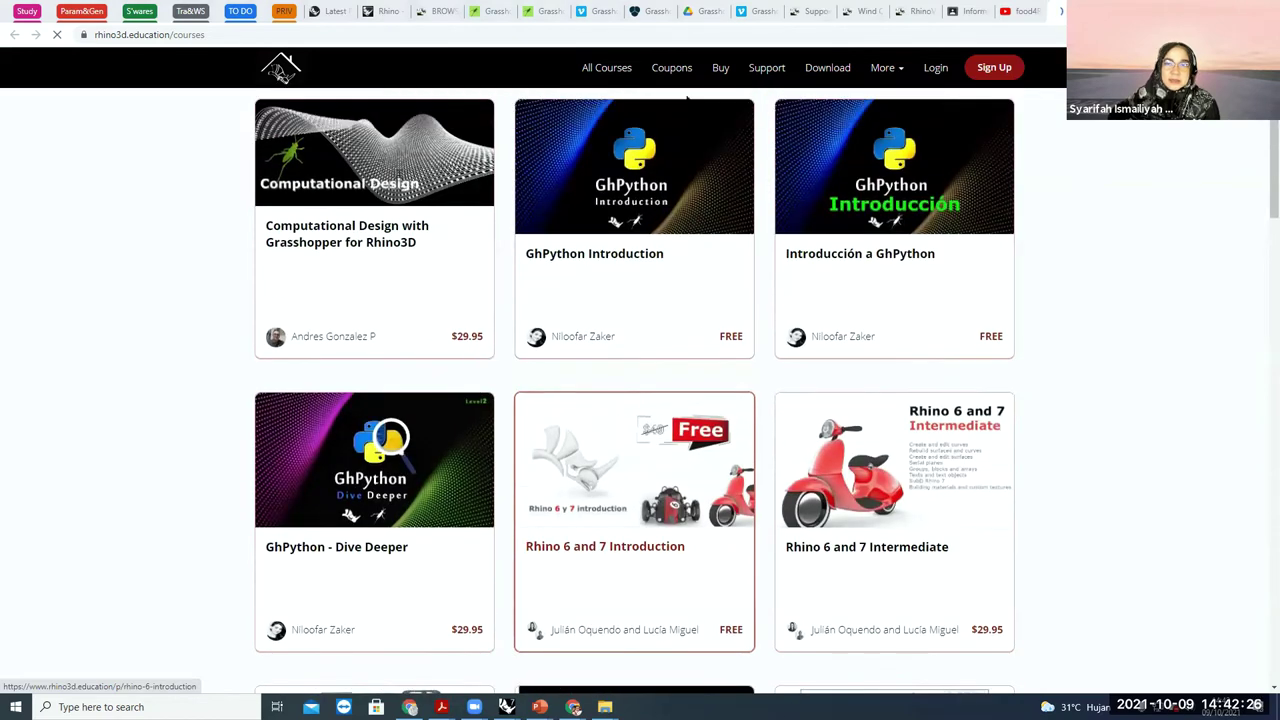
{"action": "scroll", "coordinate": [390, 325], "scroll_direction": "up", "scroll_amount": 1}
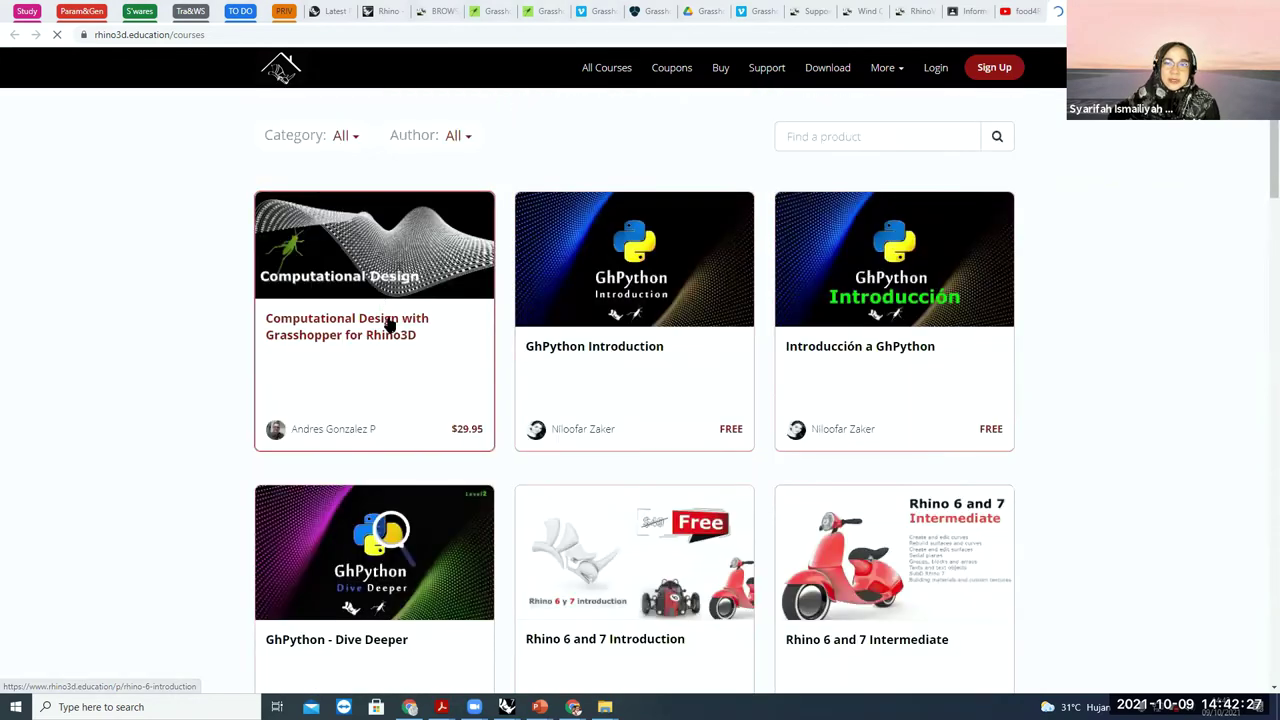
{"action": "left_click", "coordinate": [583, 363]}
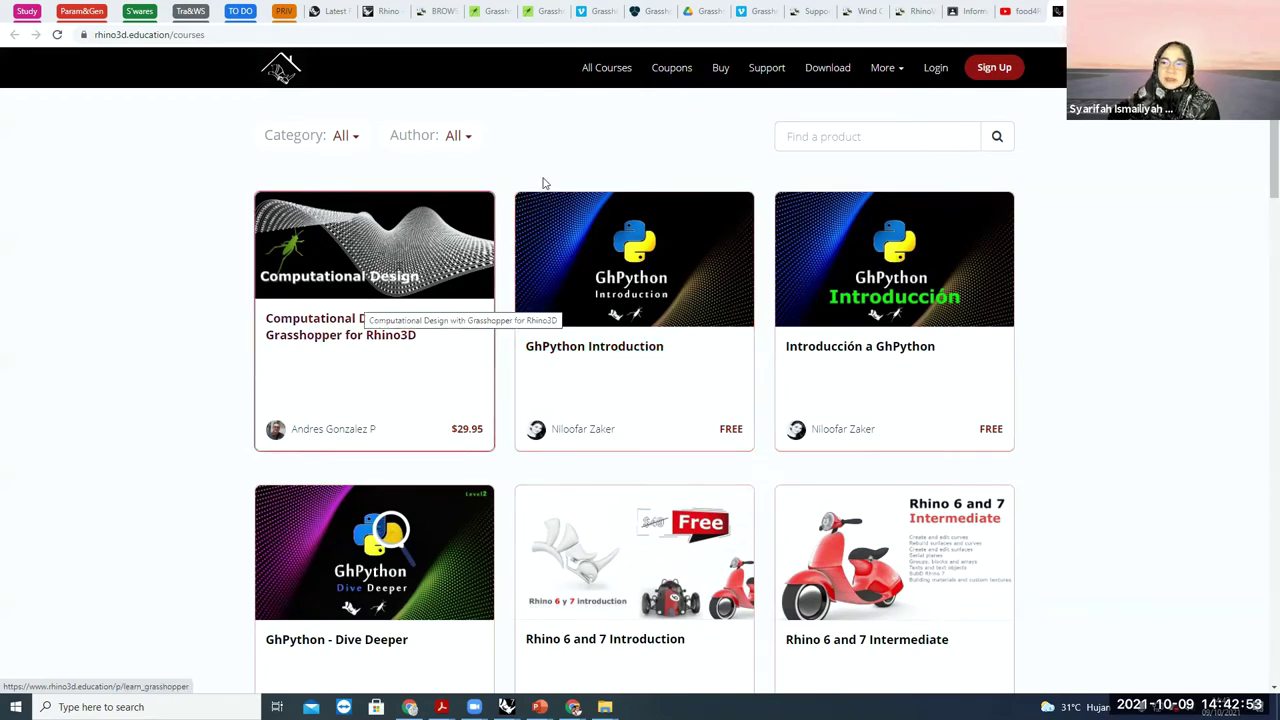
- Return to the food4Rhino Webinar Series playlist and look through its list of webinars
{"action": "left_click", "coordinate": [1016, 12]}
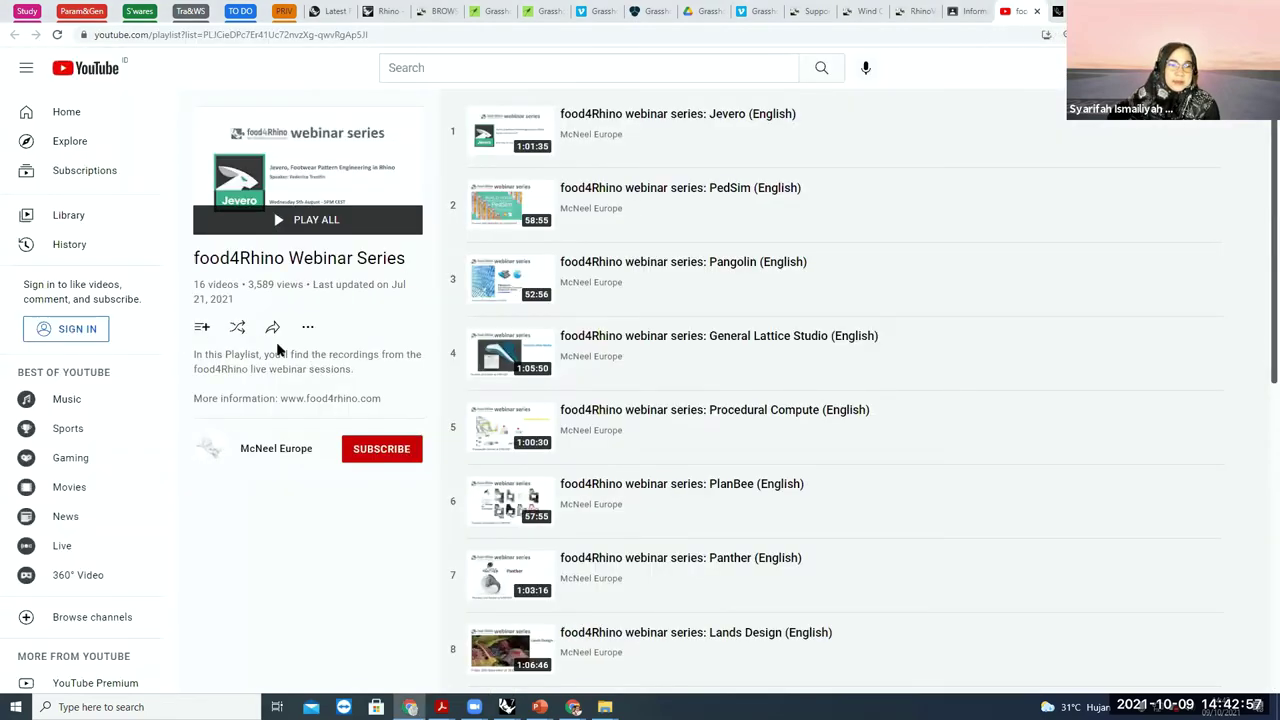
{"action": "scroll", "coordinate": [780, 390], "scroll_direction": "down", "scroll_amount": 3}
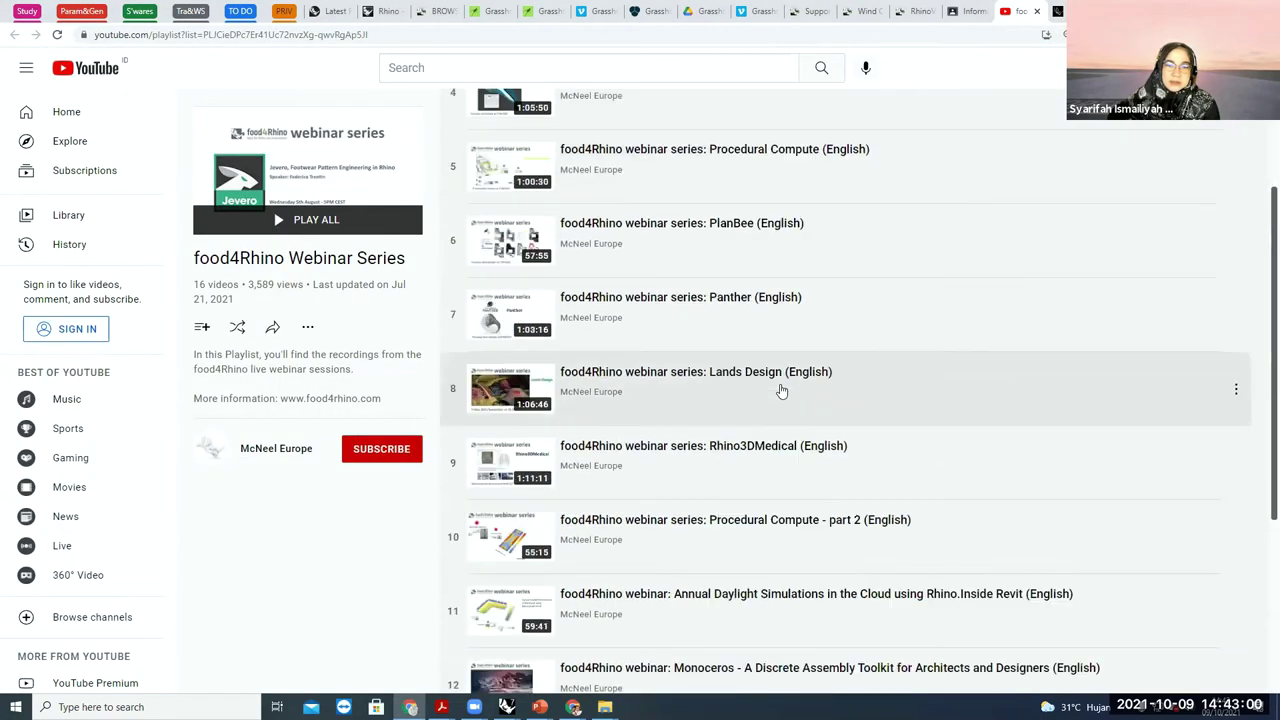
{"action": "scroll", "coordinate": [784, 388], "scroll_direction": "down", "scroll_amount": 4}
{"action": "scroll", "coordinate": [689, 606], "scroll_direction": "up", "scroll_amount": 7}
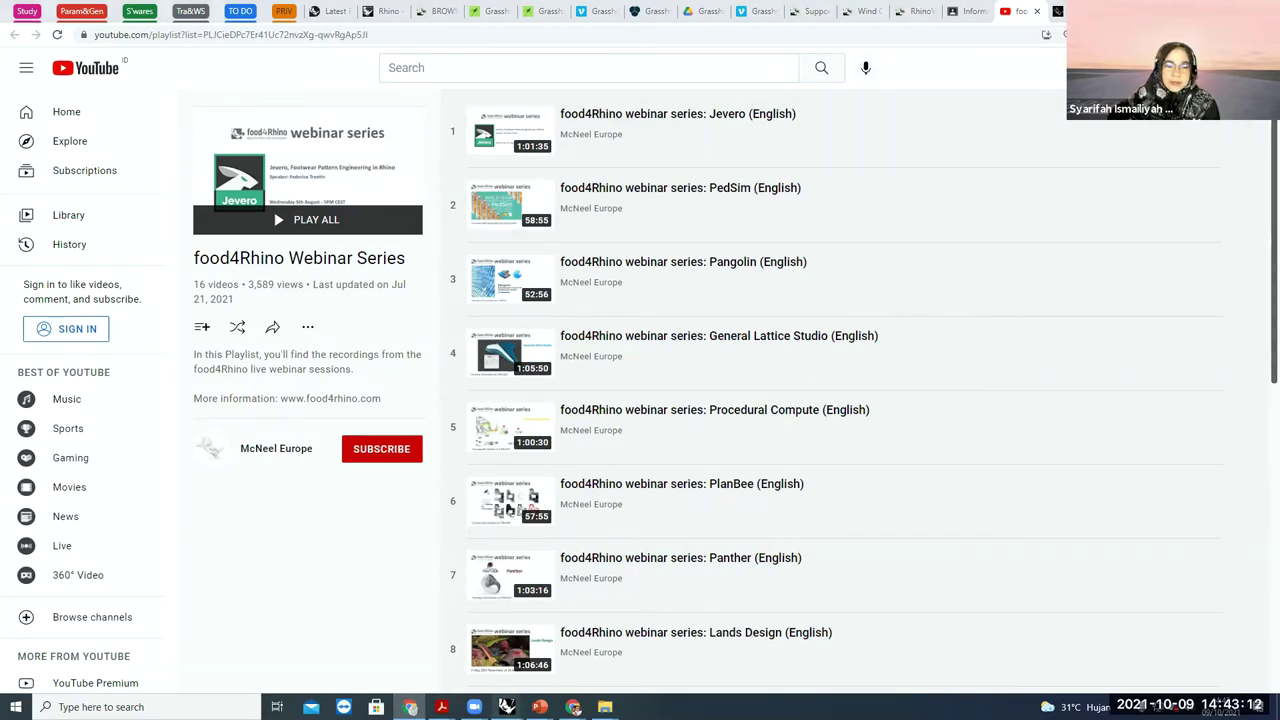
- Switch to the Rhino window with the F.1.4 definition and add a Surface parameter below the existing components
{"action": "left_click", "coordinate": [507, 706]}
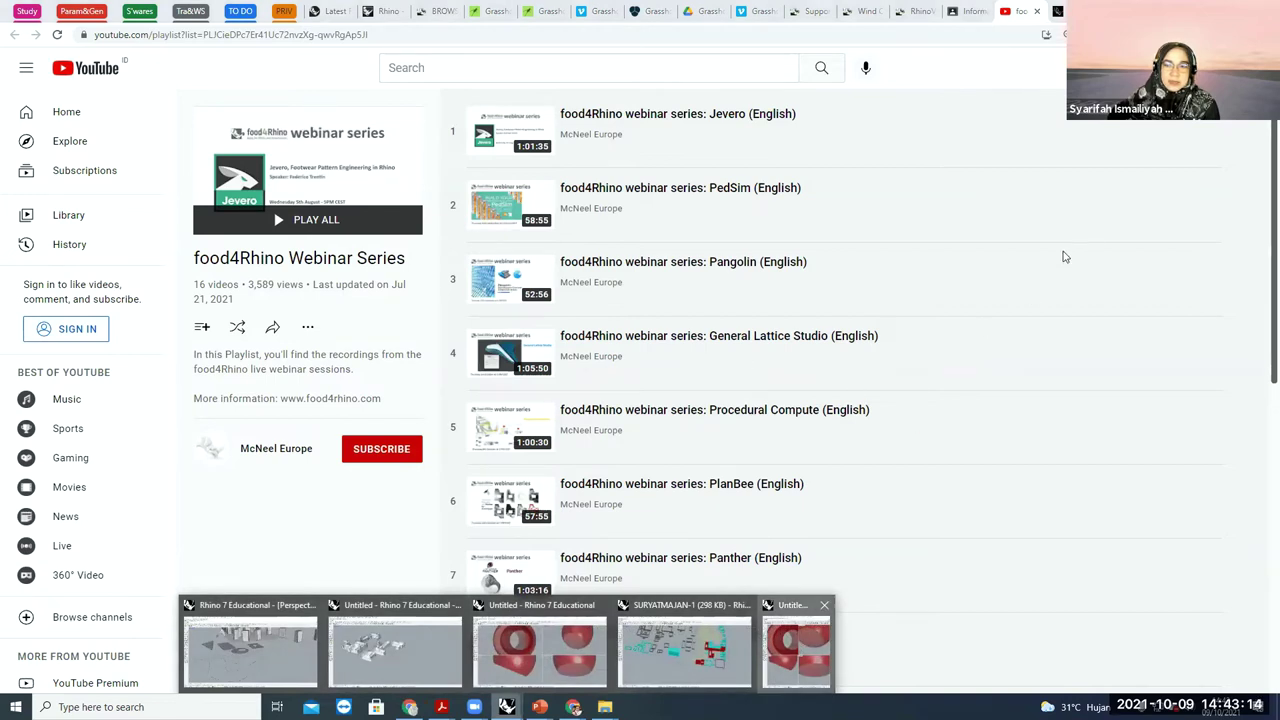
{"action": "key", "text": "alt+Tab"}
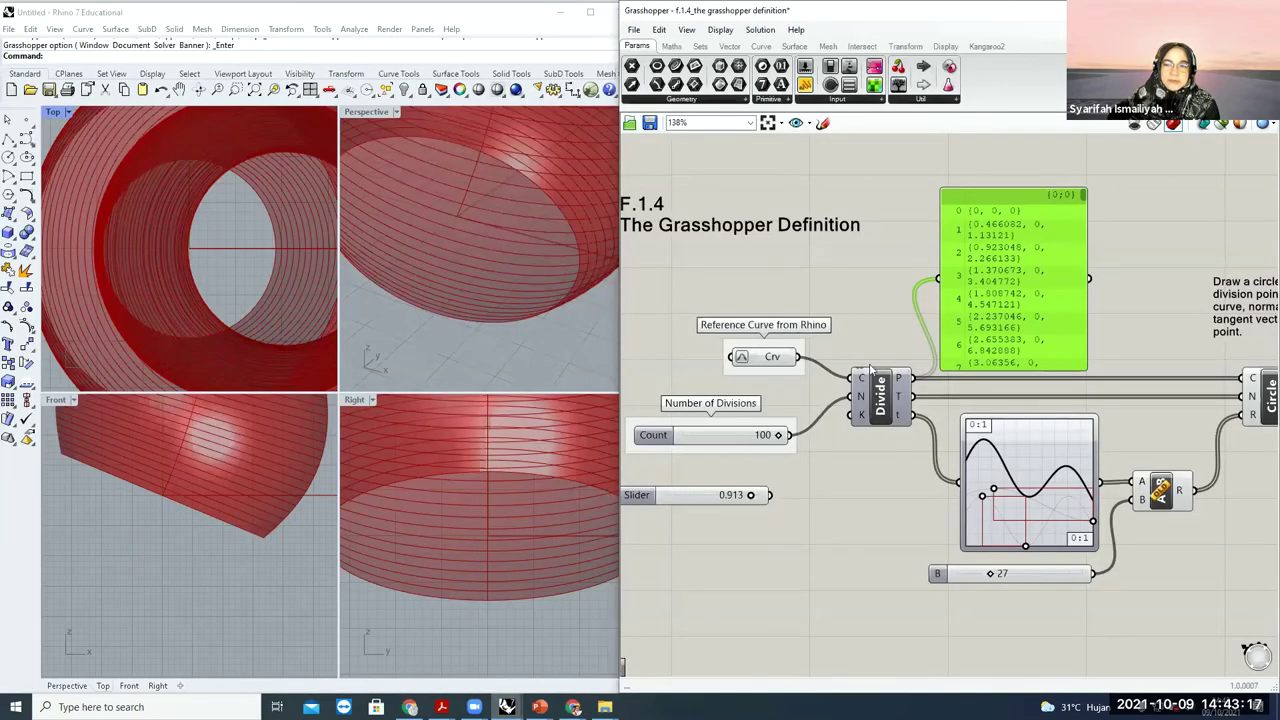
{"action": "scroll", "coordinate": [767, 547], "scroll_direction": "down", "scroll_amount": 2}
{"action": "double_click", "coordinate": [740, 571]}
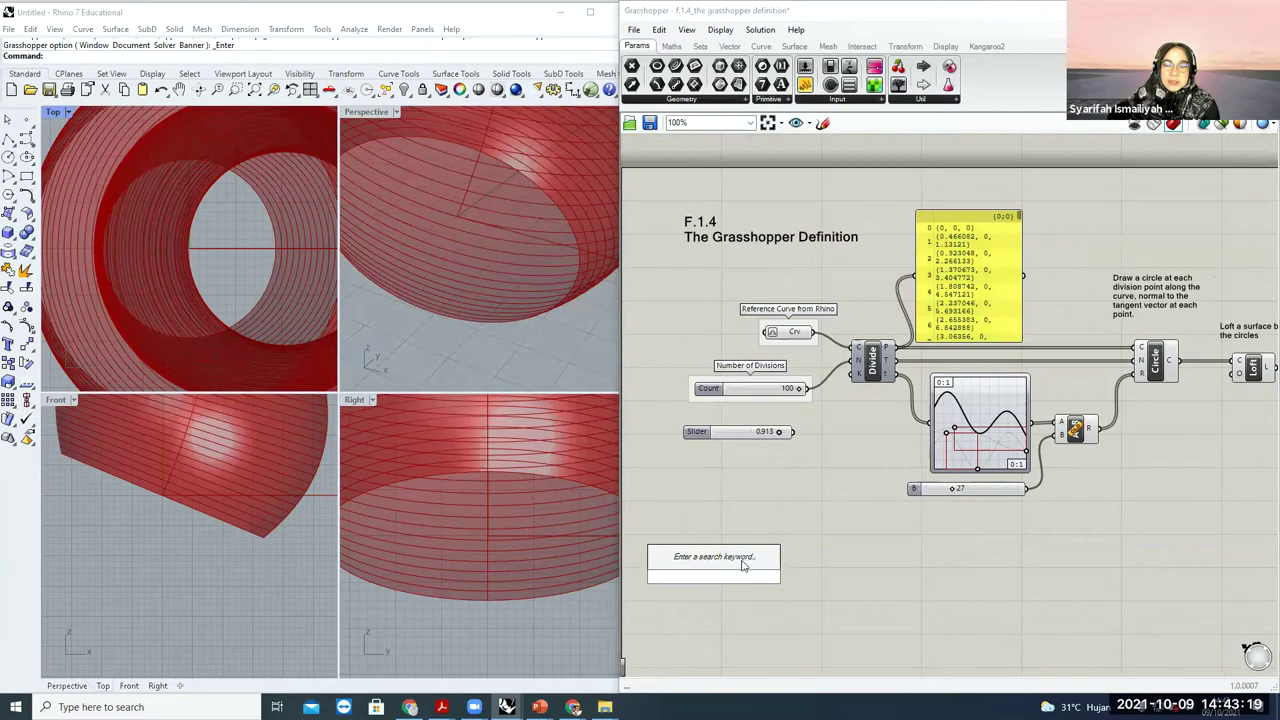
{"action": "type", "text": "surfac"}
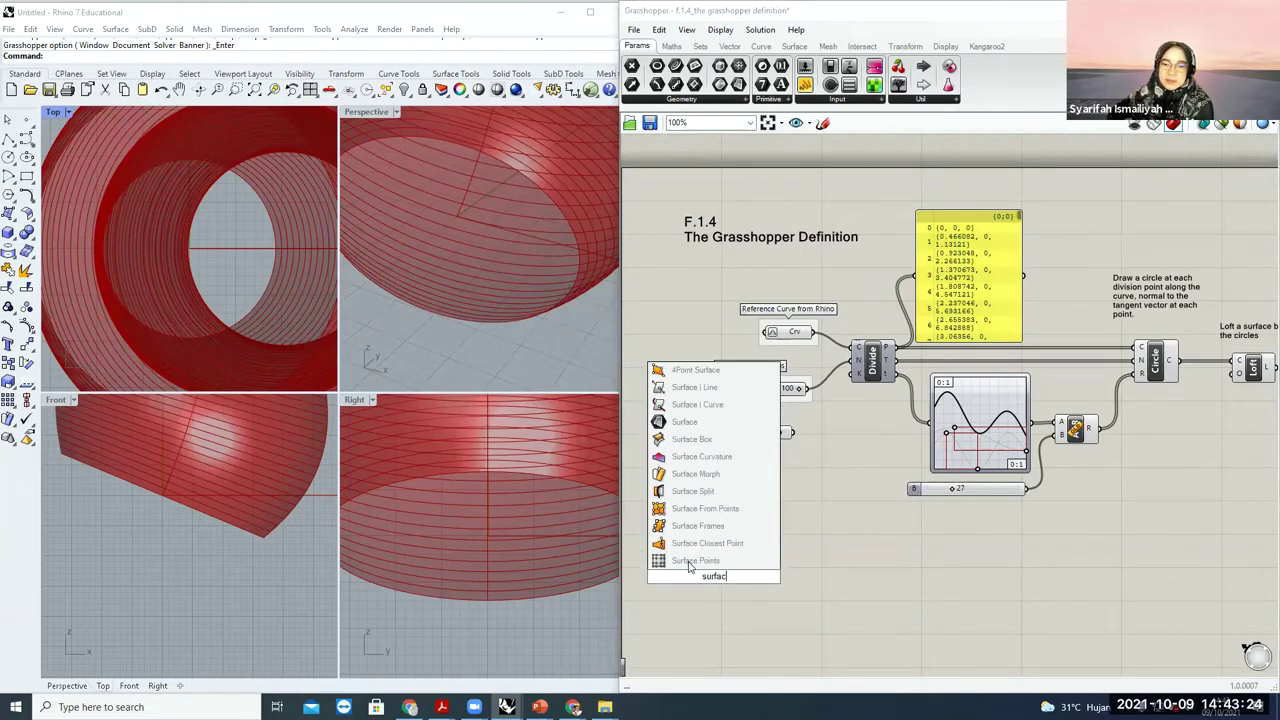
{"action": "type", "text": "e"}
{"action": "left_click", "coordinate": [686, 561]}
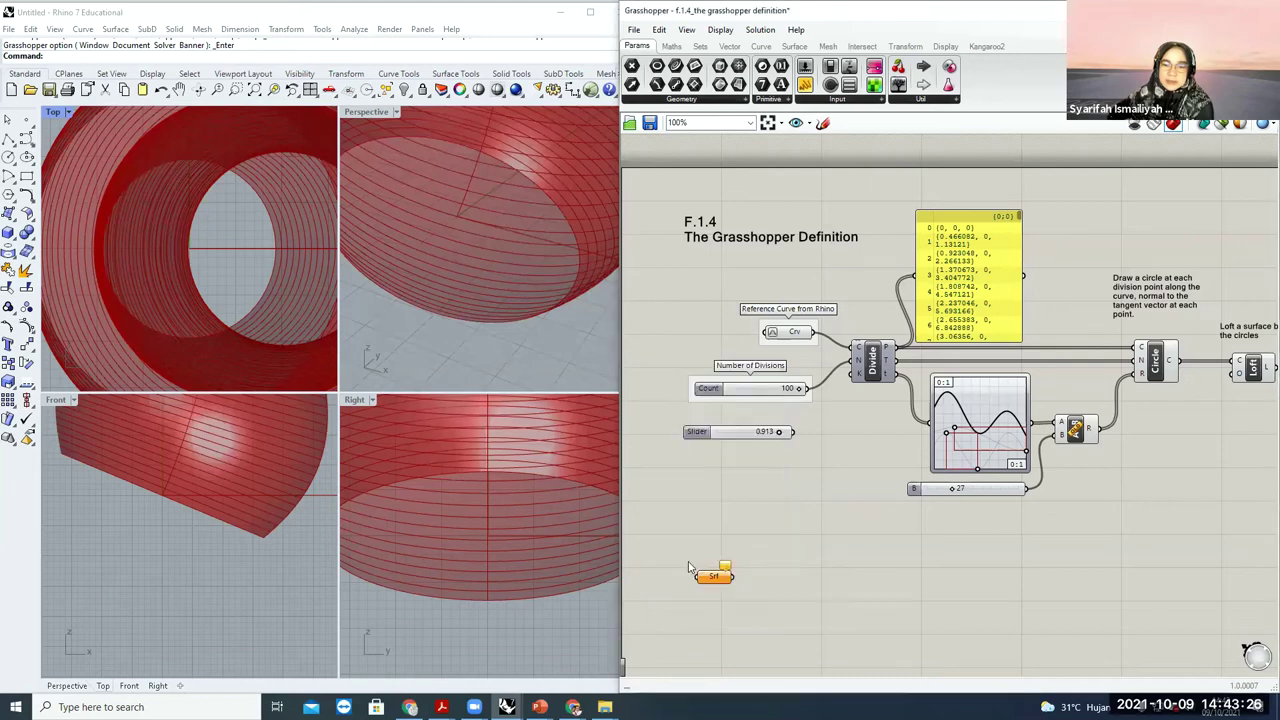
- Add a Divide Surface component beside the Surface parameter and move both slightly to line them up
{"action": "double_click", "coordinate": [853, 585]}
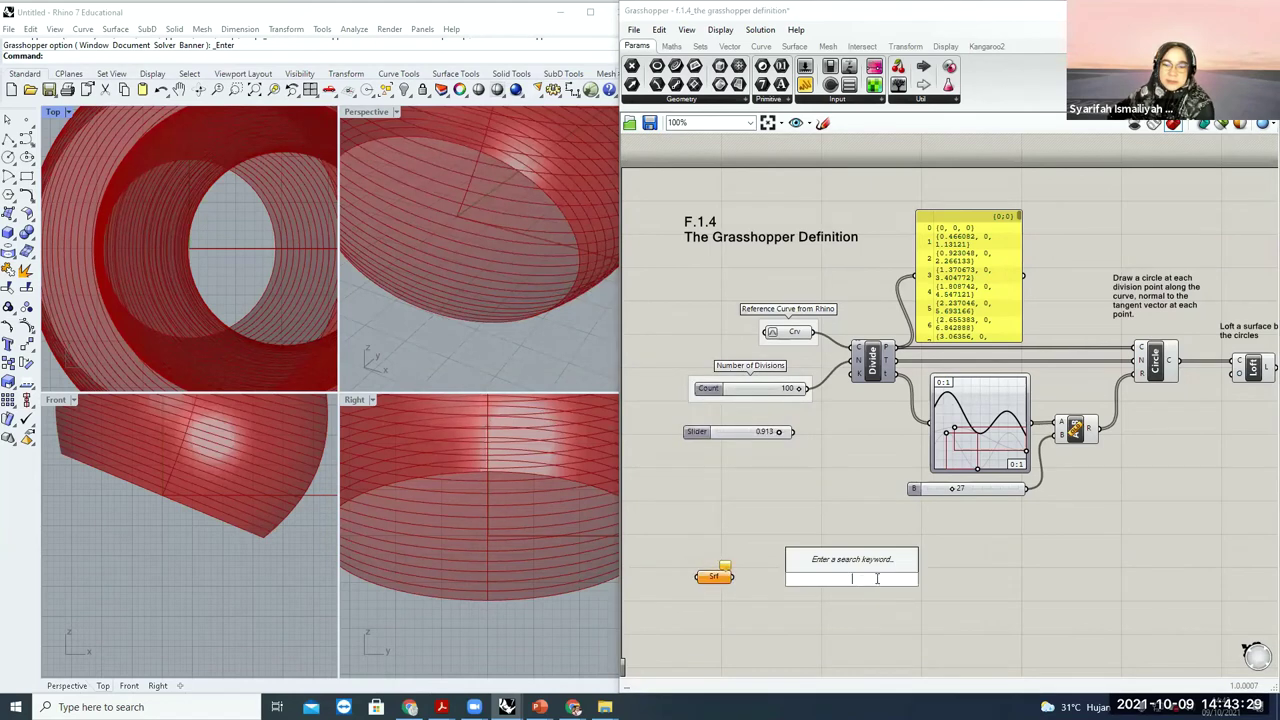
{"action": "type", "text": "divide"}
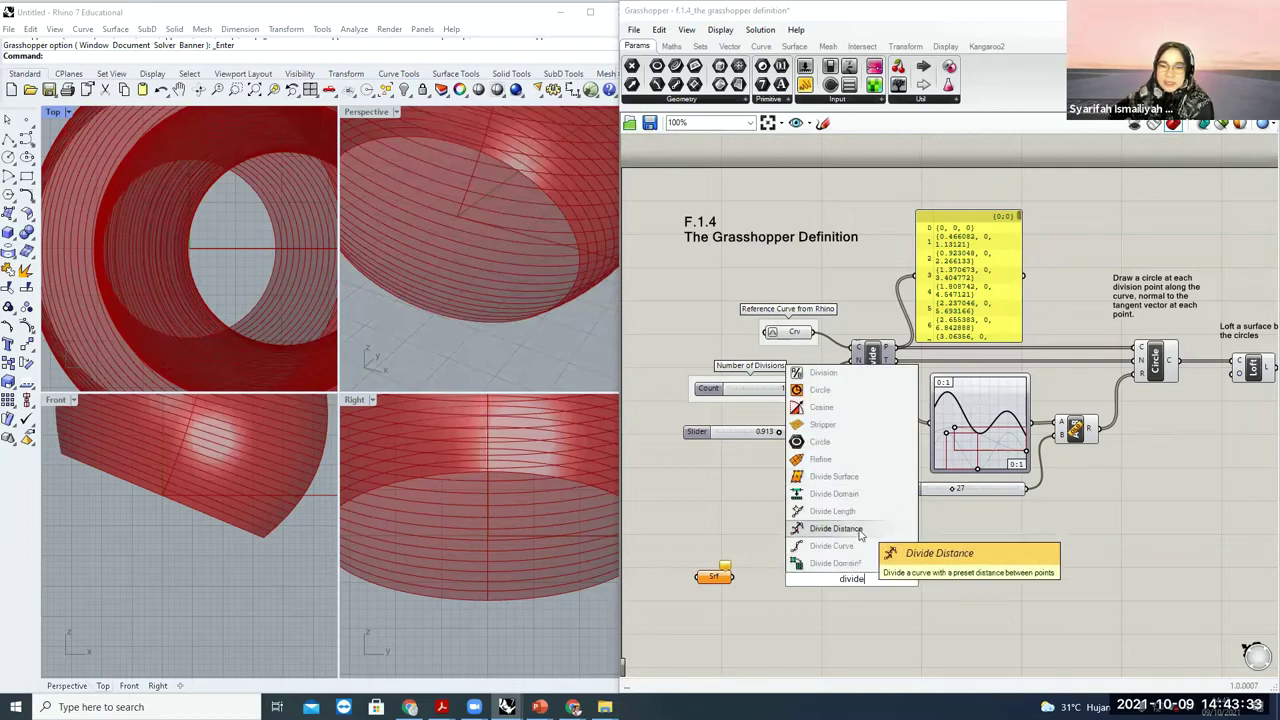
{"action": "left_click", "coordinate": [845, 477]}
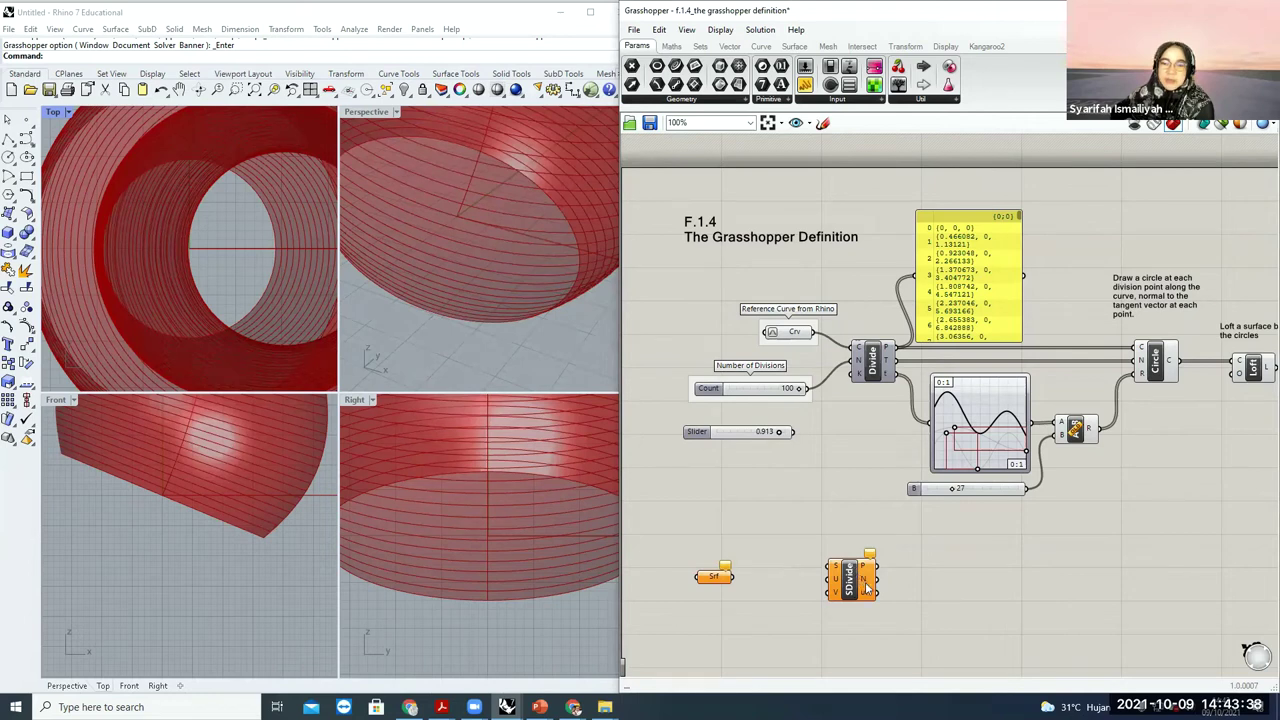
{"action": "left_click_drag", "start_coordinate": [867, 590], "coordinate": [887, 585]}
{"action": "left_click_drag", "start_coordinate": [719, 581], "coordinate": [729, 566]}
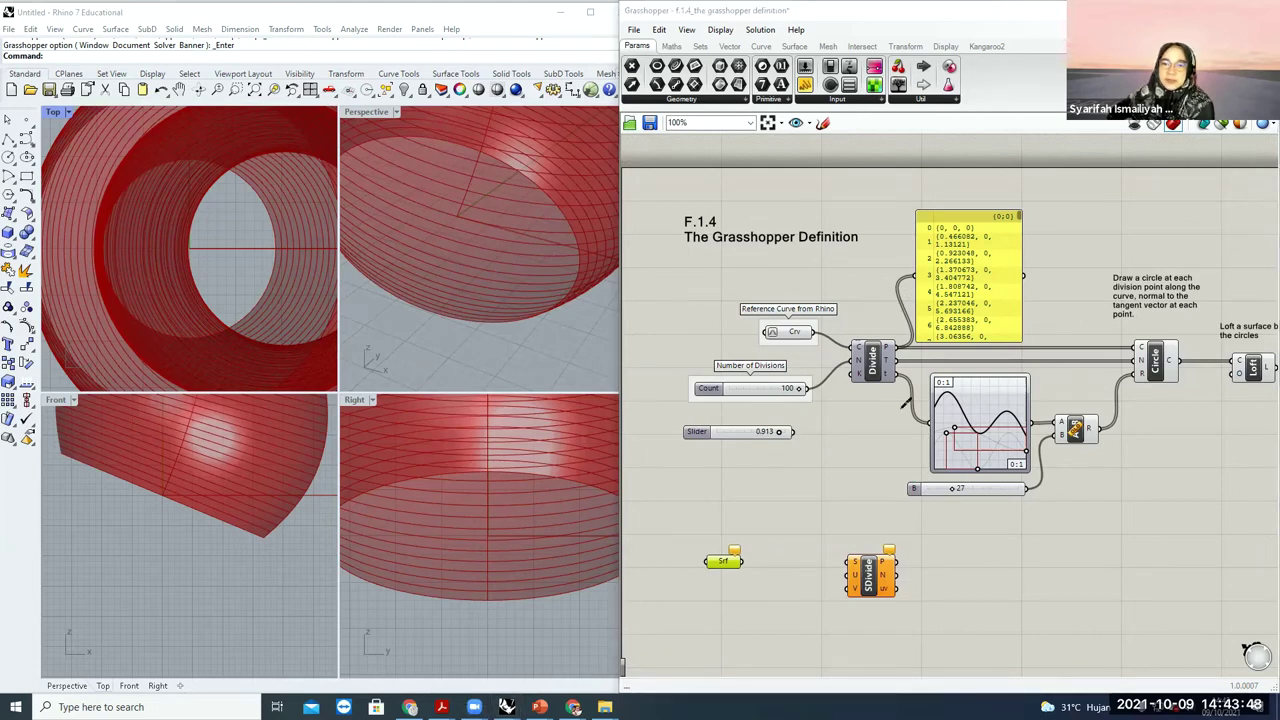
- Circle the curve division components and the new surface components with red freehand annotations
{"action": "left_click_drag", "start_coordinate": [890, 318], "coordinate": [905, 292]}
{"action": "mouse_move", "coordinate": [912, 525]}
{"action": "left_mouse_down"}
{"action": "mouse_move", "coordinate": [772, 645]}
{"action": "mouse_move", "coordinate": [962, 545]}
{"action": "mouse_move", "coordinate": [892, 516]}
{"action": "left_mouse_up"}
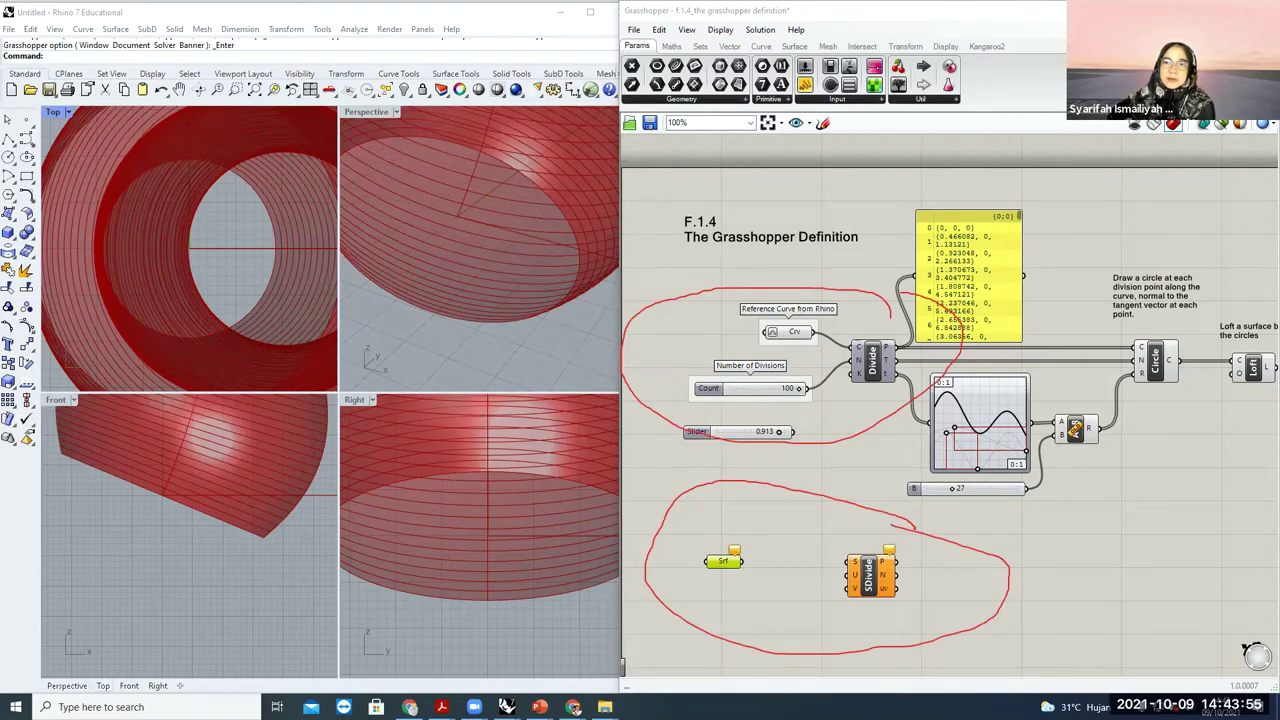
- Maximize the Perspective viewport and zoom in on the base of the vase
{"action": "left_click", "coordinate": [514, 367]}
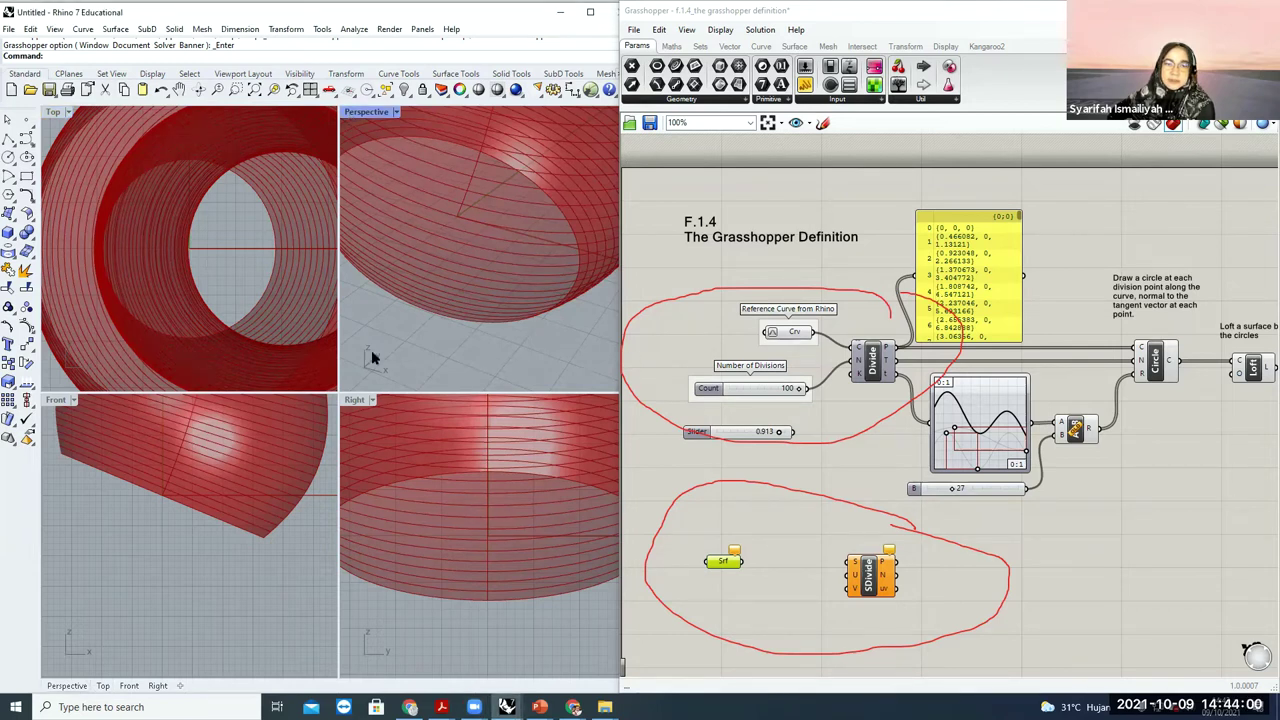
{"action": "key", "text": "ctrl+m"}
{"action": "scroll", "coordinate": [456, 355], "scroll_direction": "up", "scroll_amount": 2}
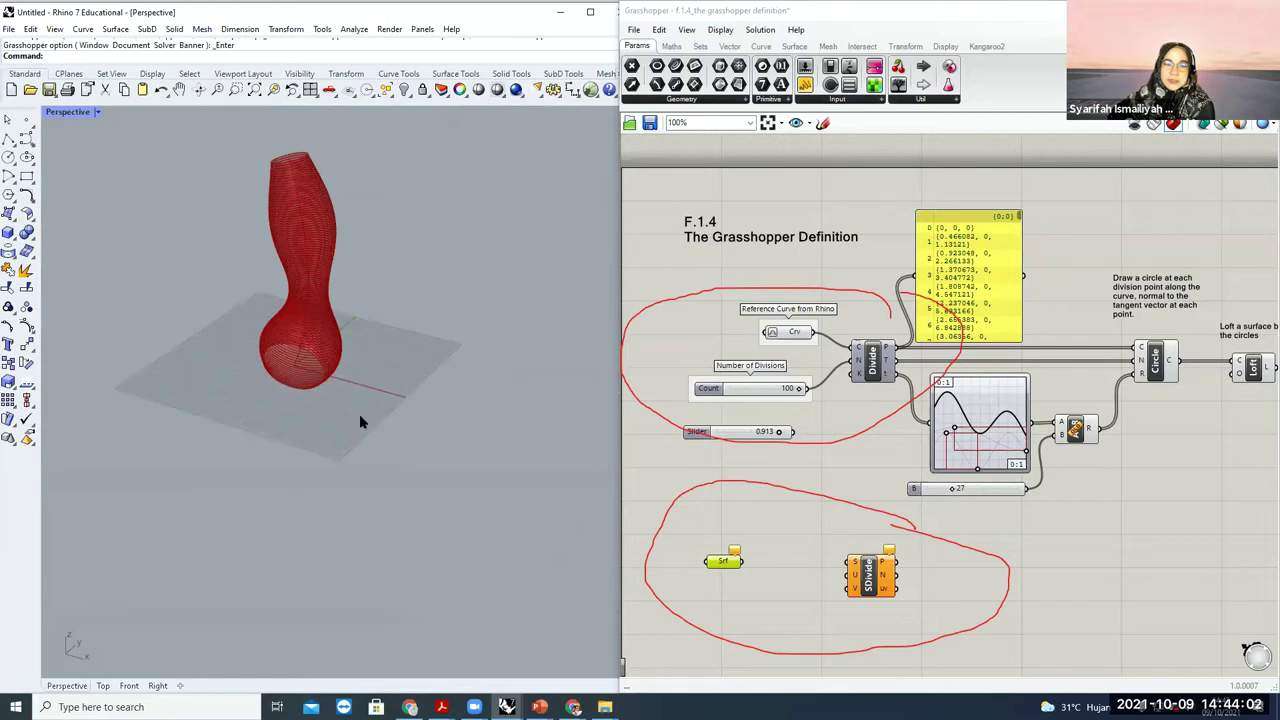
{"action": "scroll", "coordinate": [359, 414], "scroll_direction": "up", "scroll_amount": 2}
{"action": "left_click", "coordinate": [9, 213]}
{"action": "left_click", "coordinate": [355, 418]}
{"action": "key", "text": "Escape"}
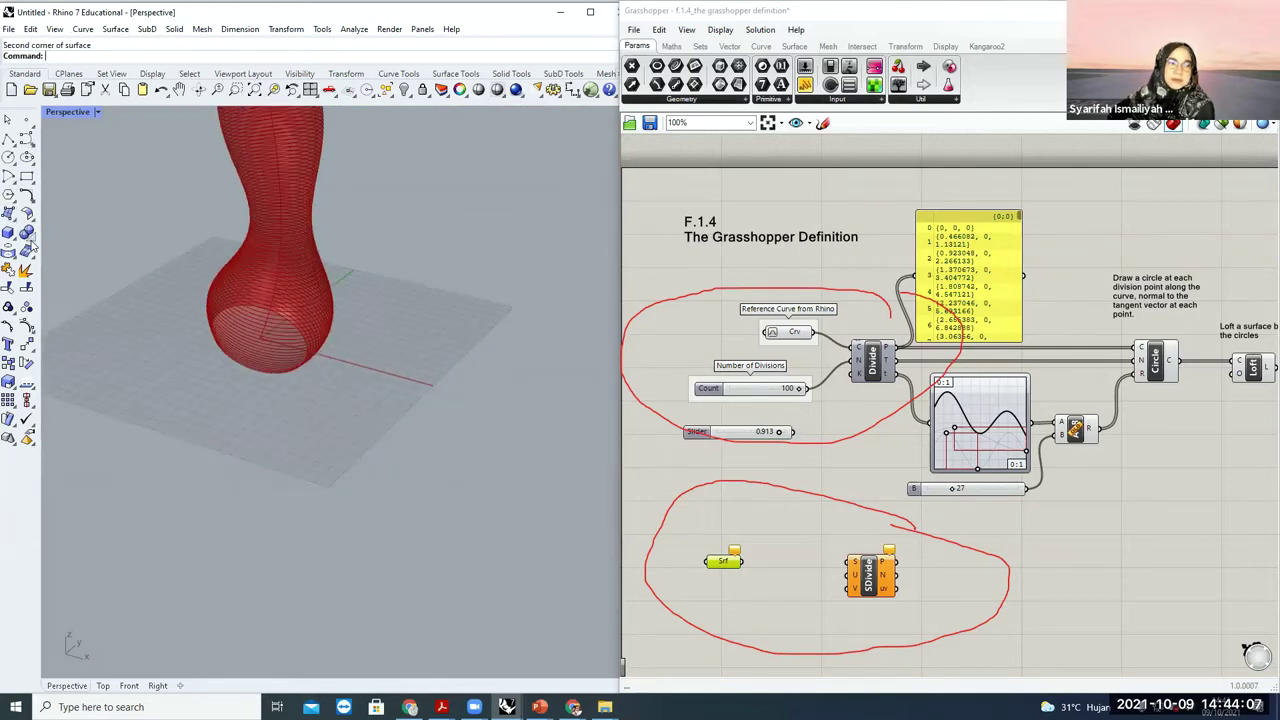
- Draw a freehand four-corner surface in front of the vase in the Perspective view
{"action": "left_click", "coordinate": [9, 213]}
{"action": "left_click", "coordinate": [382, 377]}
{"action": "left_click", "coordinate": [534, 428]}
{"action": "left_click", "coordinate": [505, 519]}
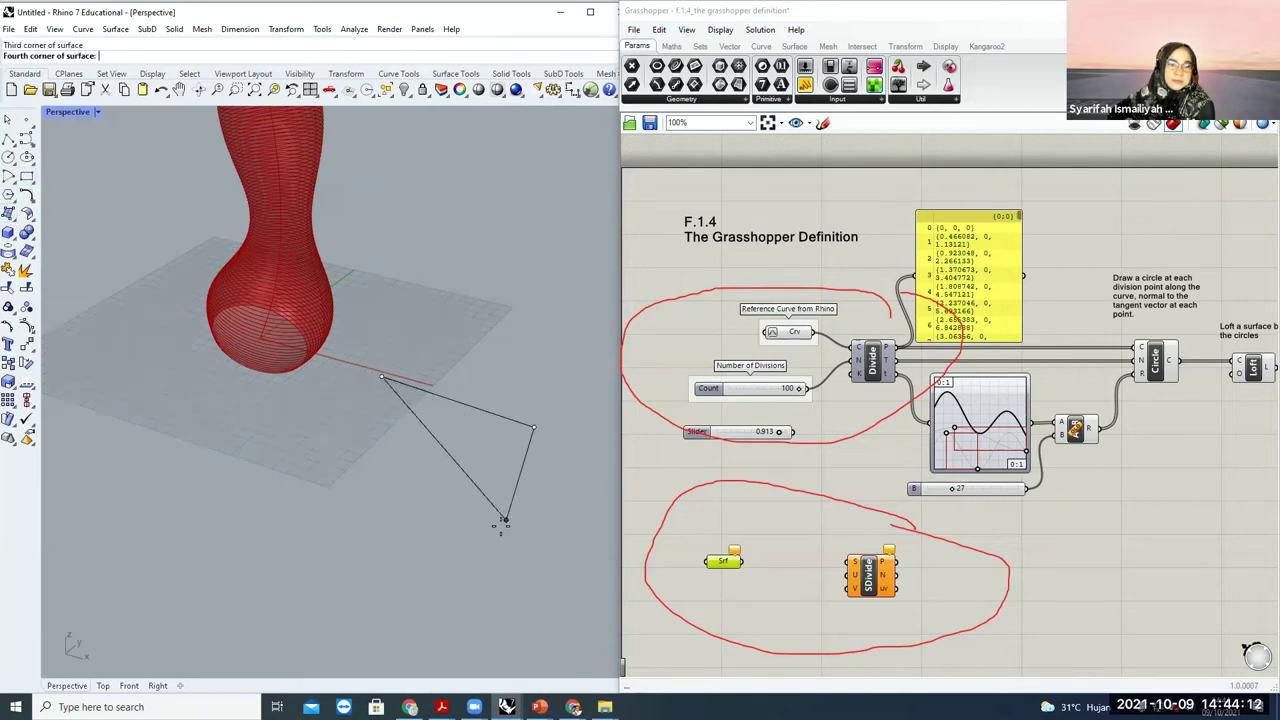
{"action": "left_click", "coordinate": [246, 527]}
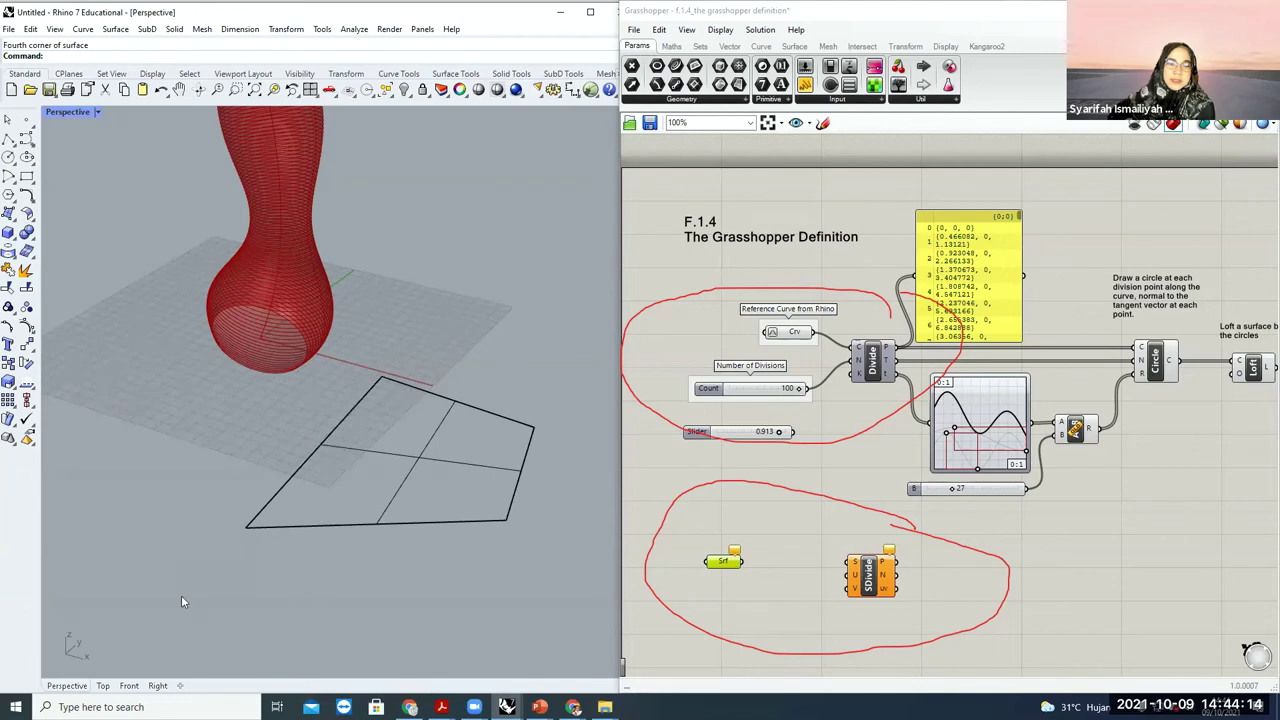
- Set the Perspective viewport's display mode to Shaded
{"action": "left_click", "coordinate": [97, 113]}
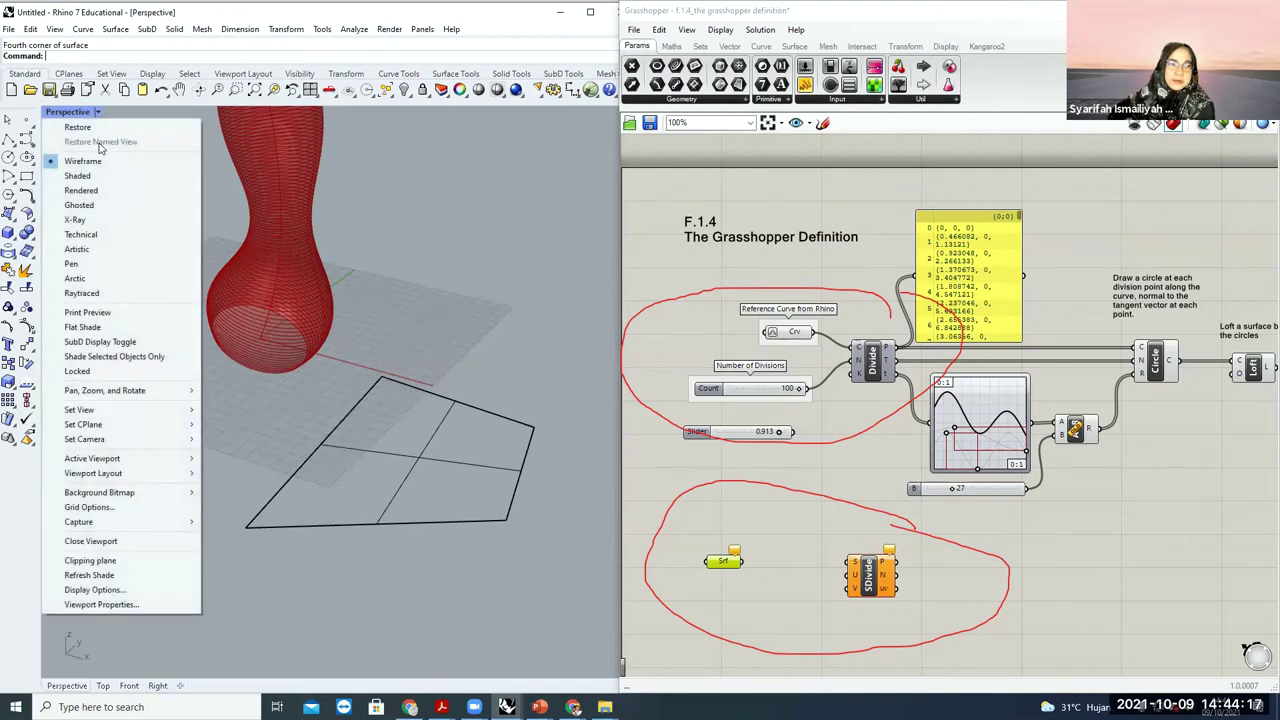
{"action": "left_click", "coordinate": [80, 187]}
{"action": "right_click_drag", "start_coordinate": [433, 471], "coordinate": [297, 419]}
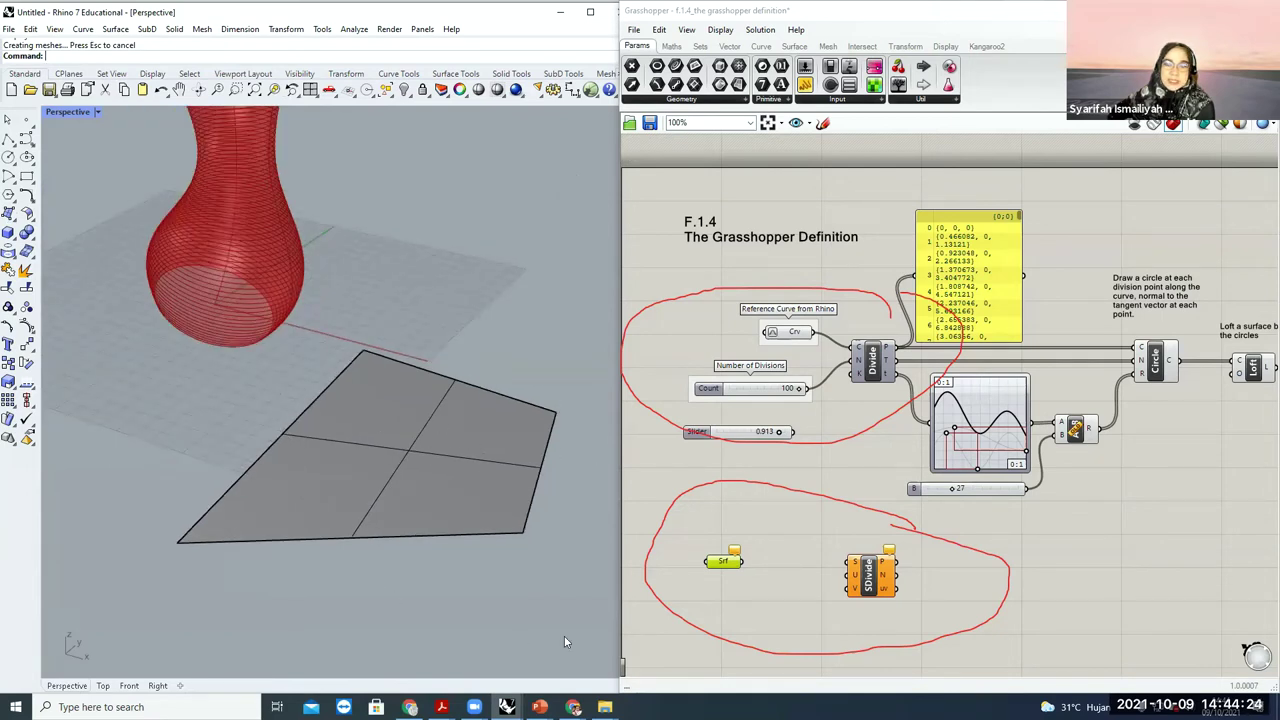
- Check the Surface parameter's warning and reference the drawn four-corner Rhino surface in it as one surface
{"action": "left_click", "coordinate": [783, 576]}
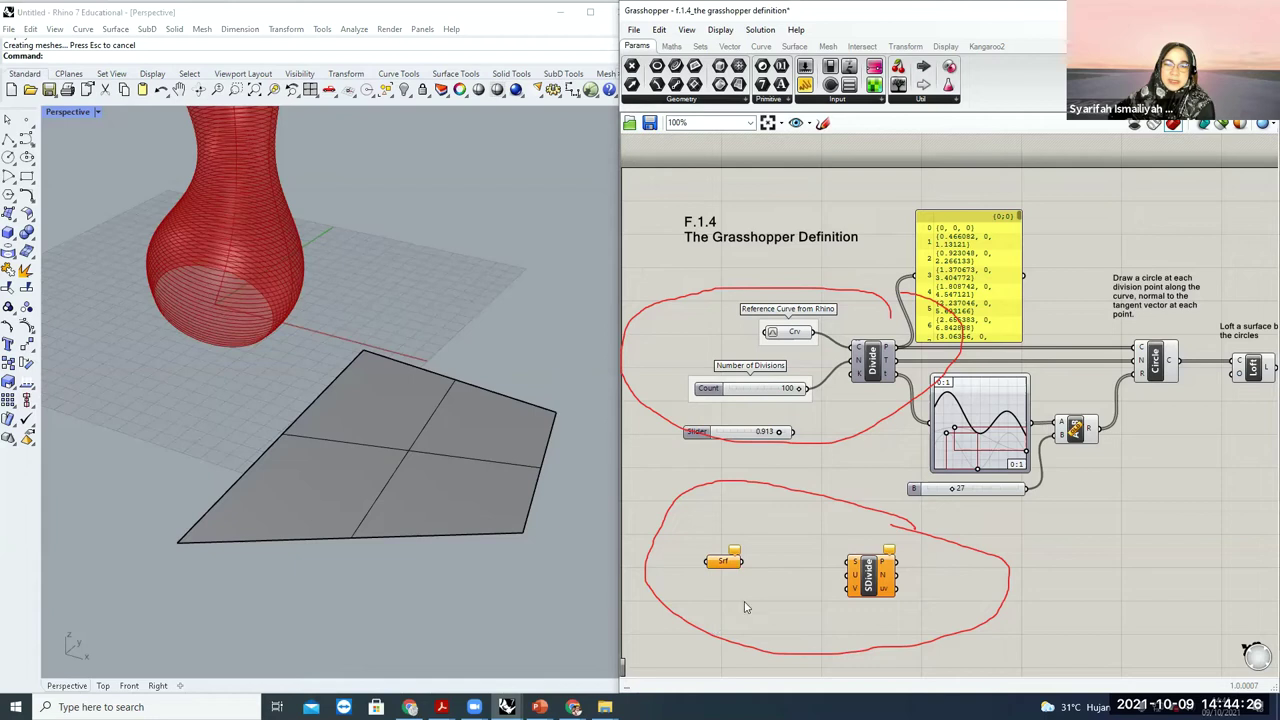
{"action": "scroll", "coordinate": [768, 611], "scroll_direction": "up", "scroll_amount": 2}
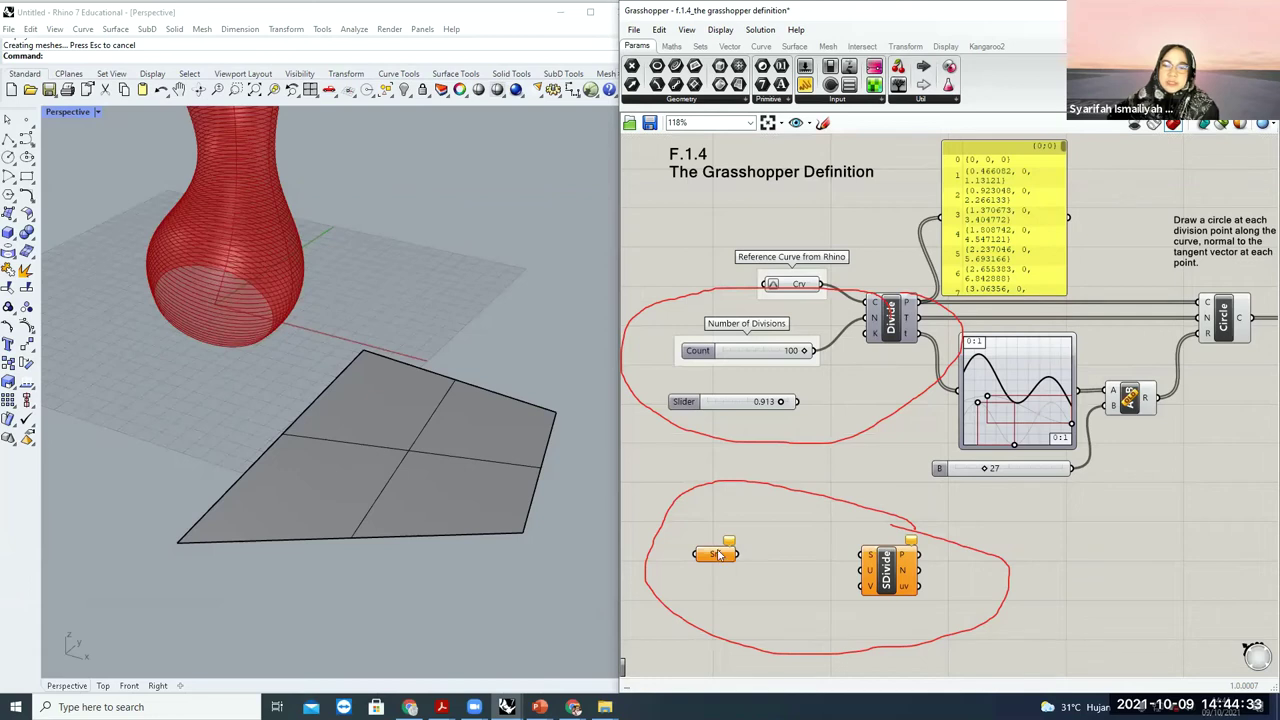
{"action": "mouse_move", "coordinate": [733, 541]}
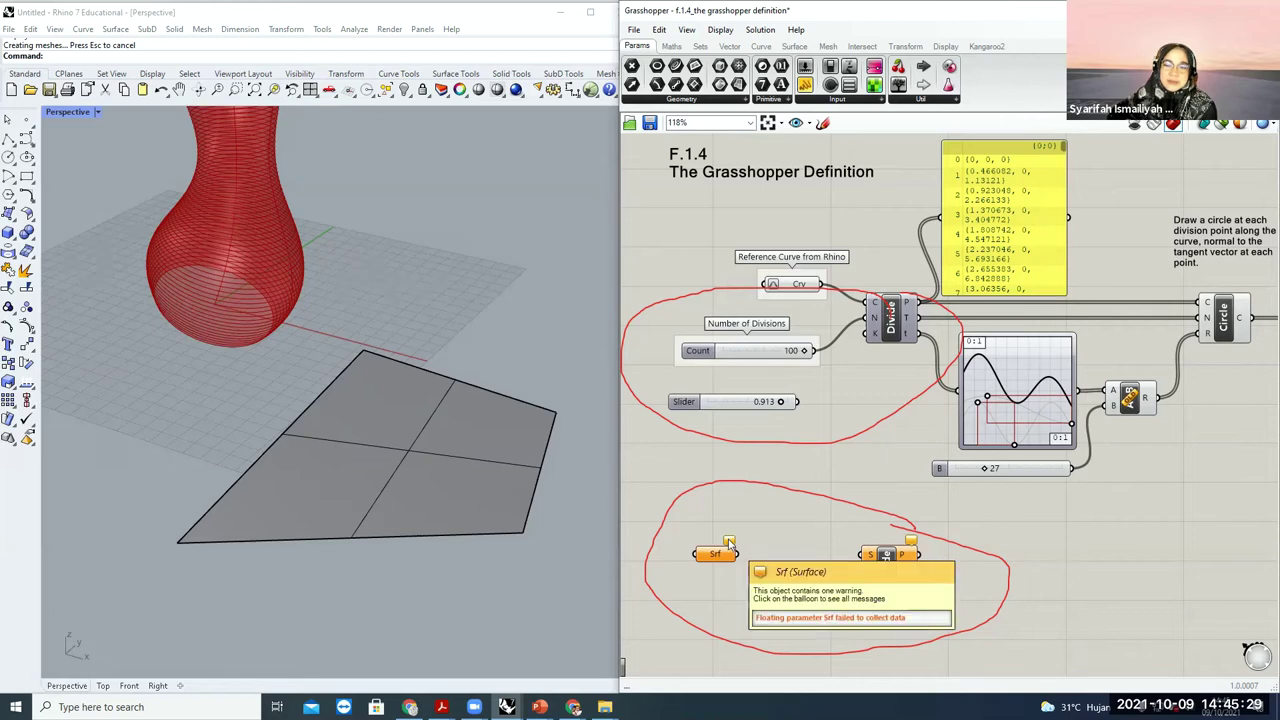
{"action": "scroll", "coordinate": [750, 548], "scroll_direction": "up", "scroll_amount": 1}
{"action": "scroll", "coordinate": [750, 548], "scroll_direction": "up", "scroll_amount": 1}
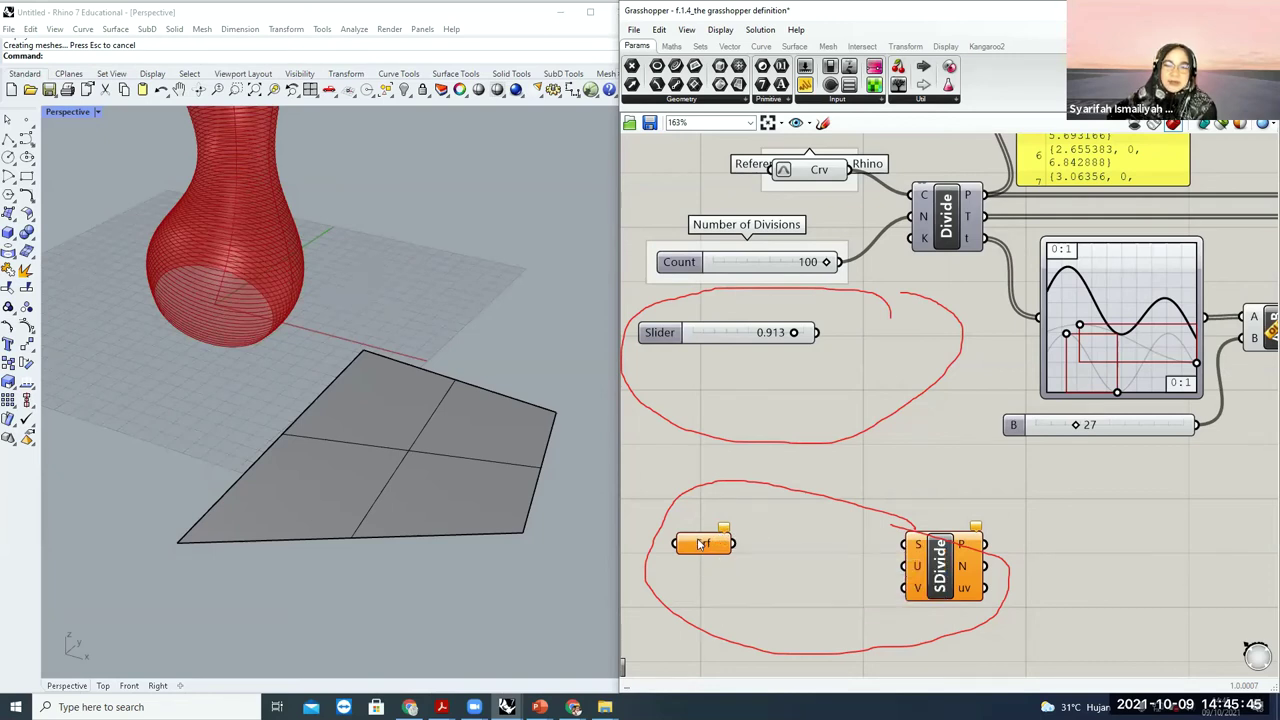
{"action": "right_click", "coordinate": [702, 543]}
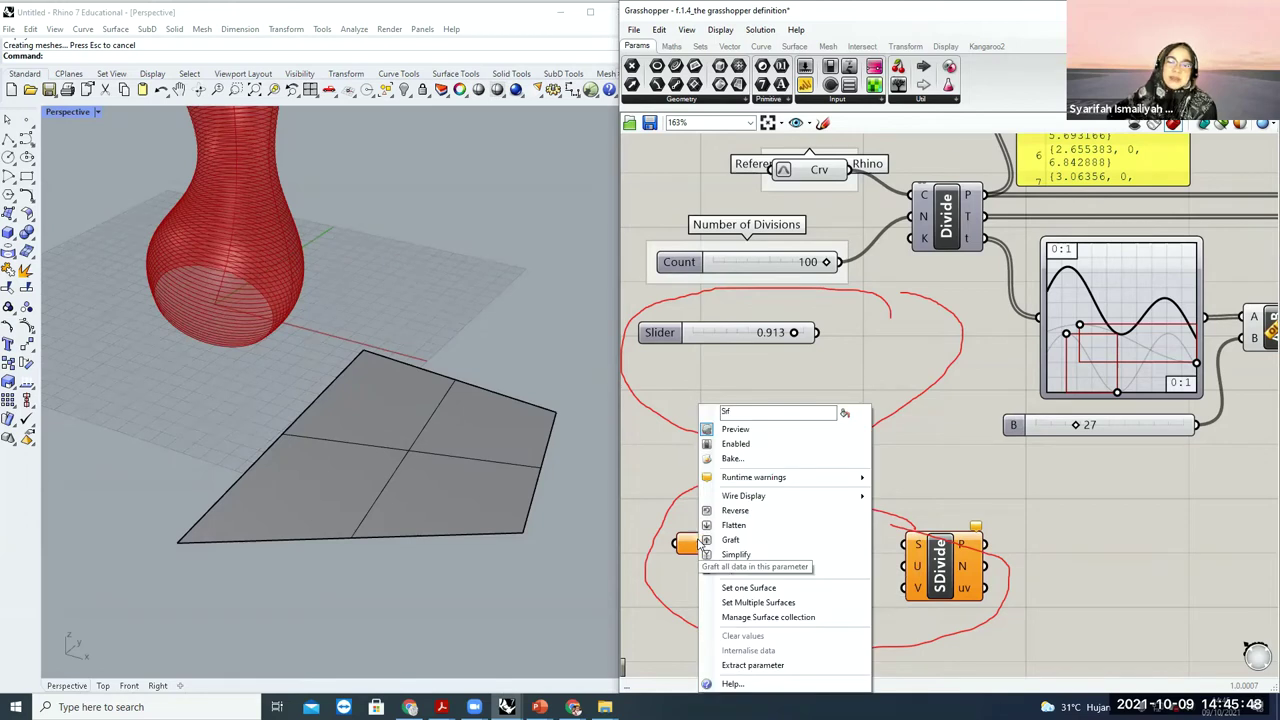
{"action": "left_click", "coordinate": [758, 588]}
{"action": "left_click", "coordinate": [468, 501]}
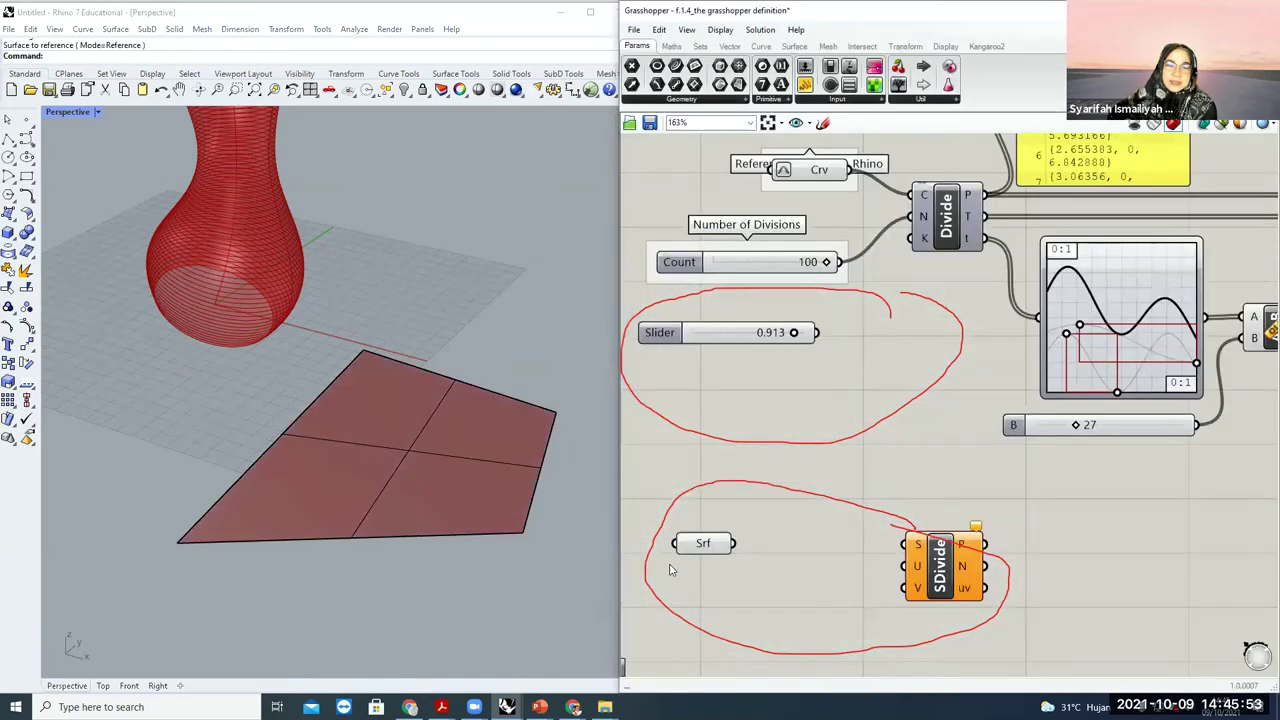
- Select the Surface parameter to highlight its referenced surface in Rhino, and deselect it
{"action": "left_click", "coordinate": [465, 568]}
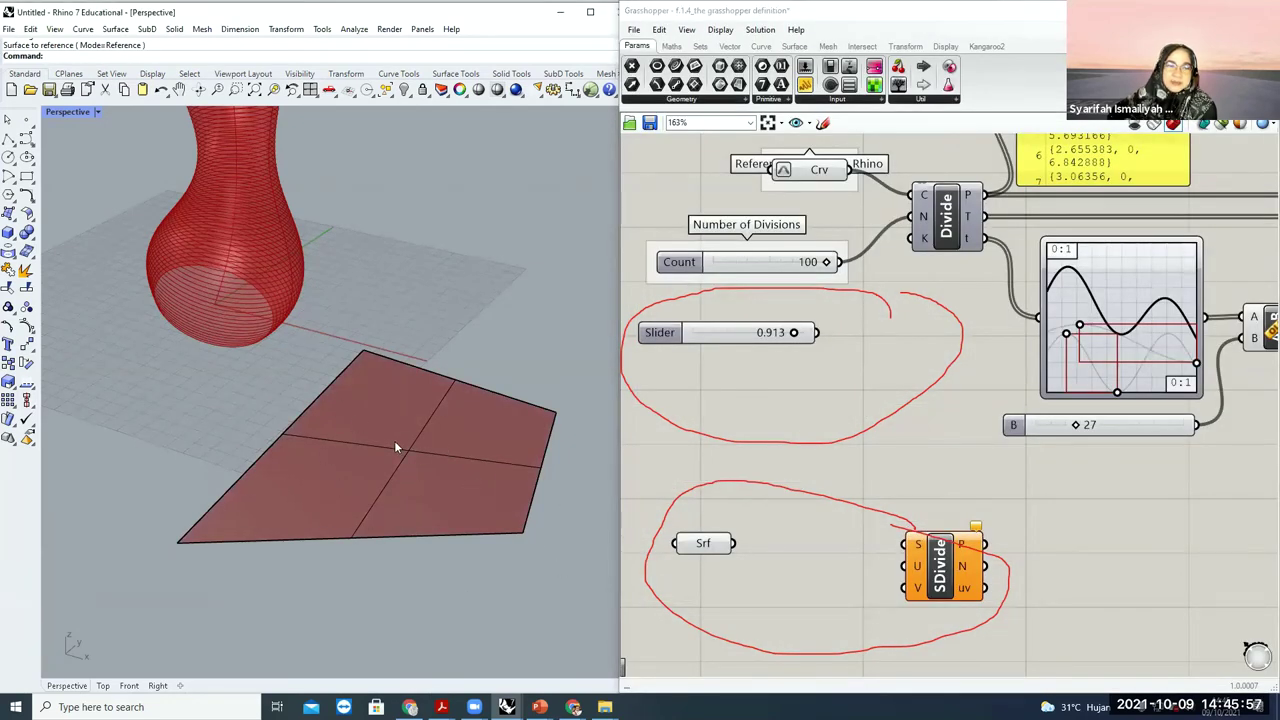
{"action": "left_click", "coordinate": [714, 545]}
{"action": "left_click", "coordinate": [716, 544]}
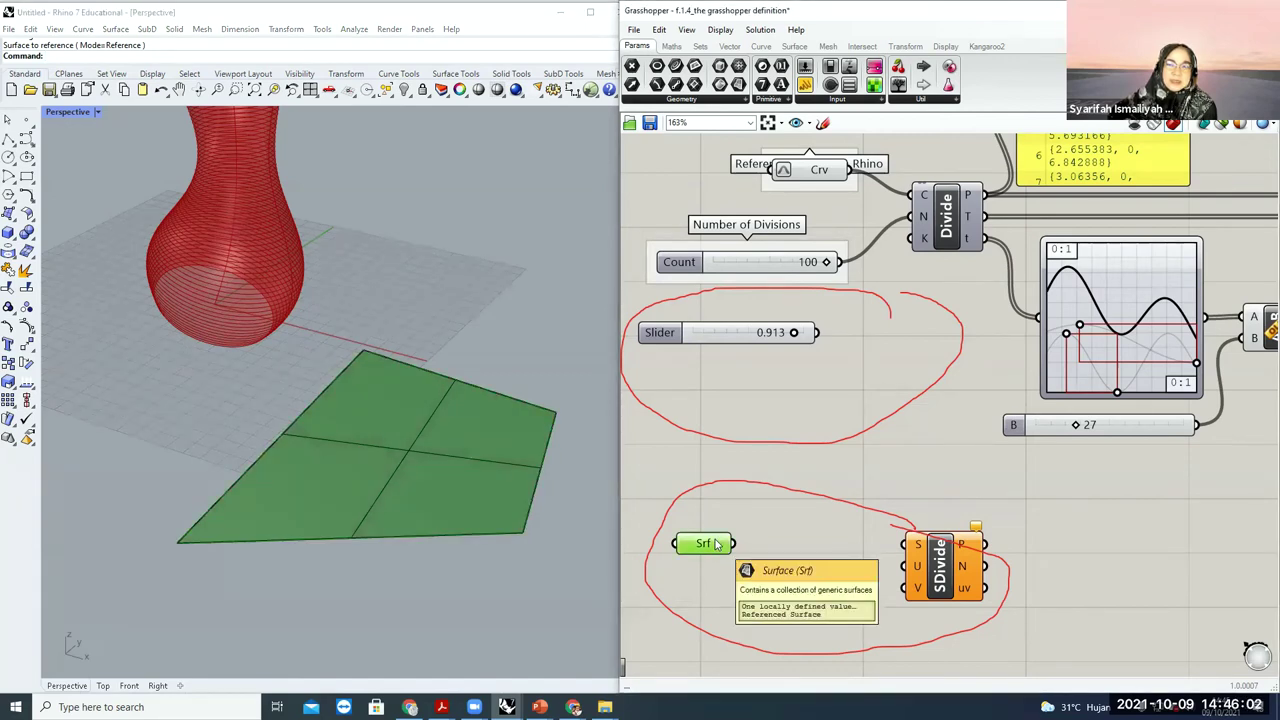
{"action": "left_click", "coordinate": [699, 557]}
{"action": "mouse_move", "coordinate": [699, 557]}
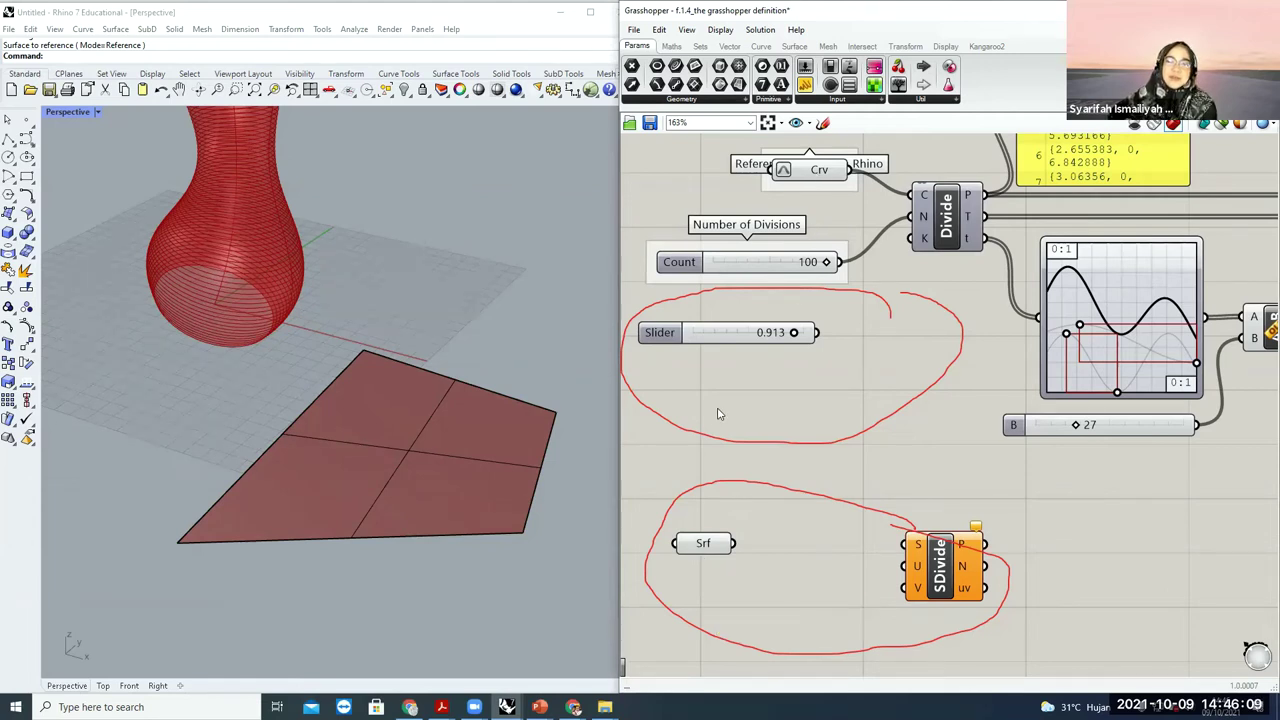
- Highlight the Surface parameter's referenced surface once more and clear the red freehand annotations from the canvas
{"action": "left_click", "coordinate": [704, 546]}
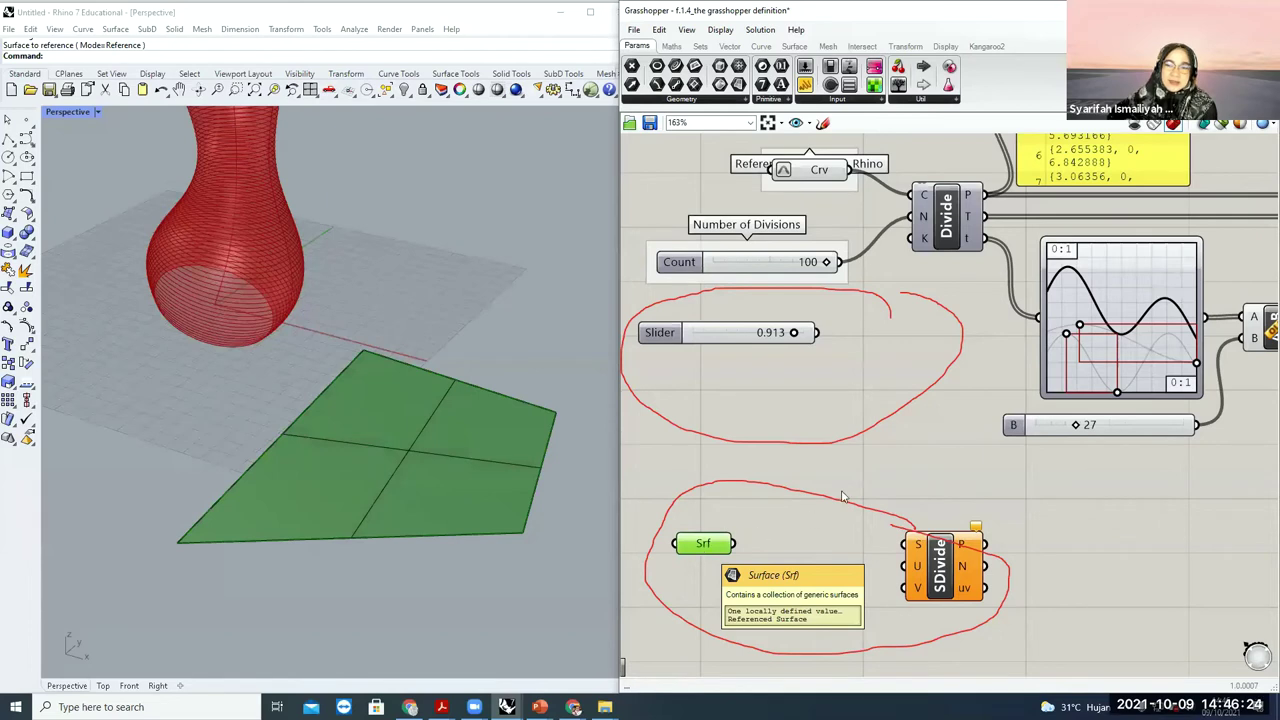
{"action": "left_click", "coordinate": [765, 588]}
{"action": "scroll", "coordinate": [855, 565], "scroll_direction": "down", "scroll_amount": 5}
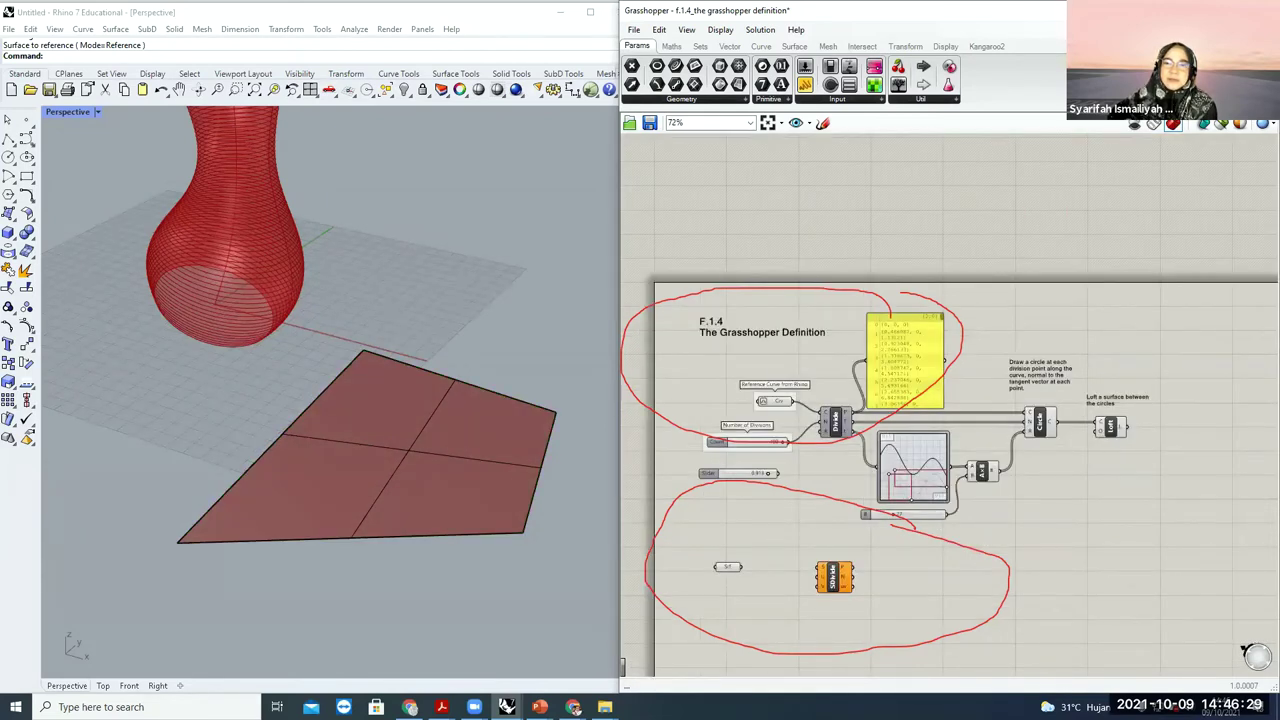
{"action": "key", "text": "Escape"}
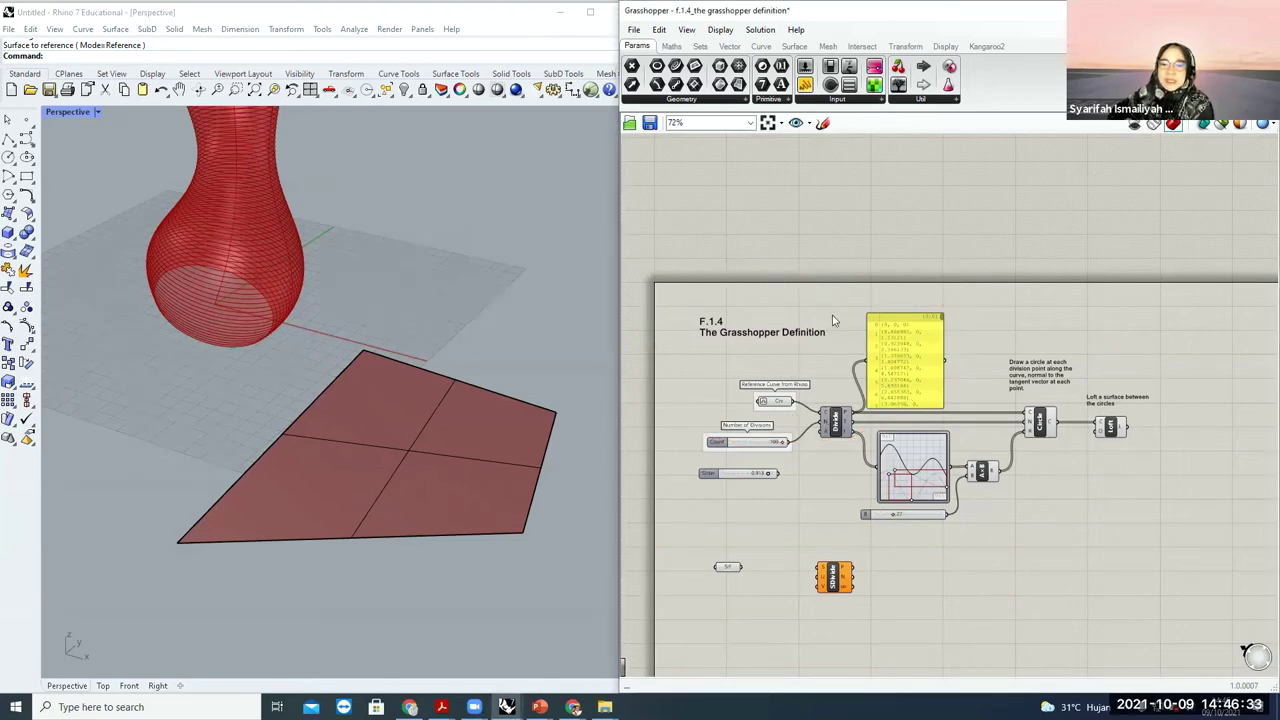
{"action": "scroll", "coordinate": [910, 386], "scroll_direction": "up", "scroll_amount": 1}
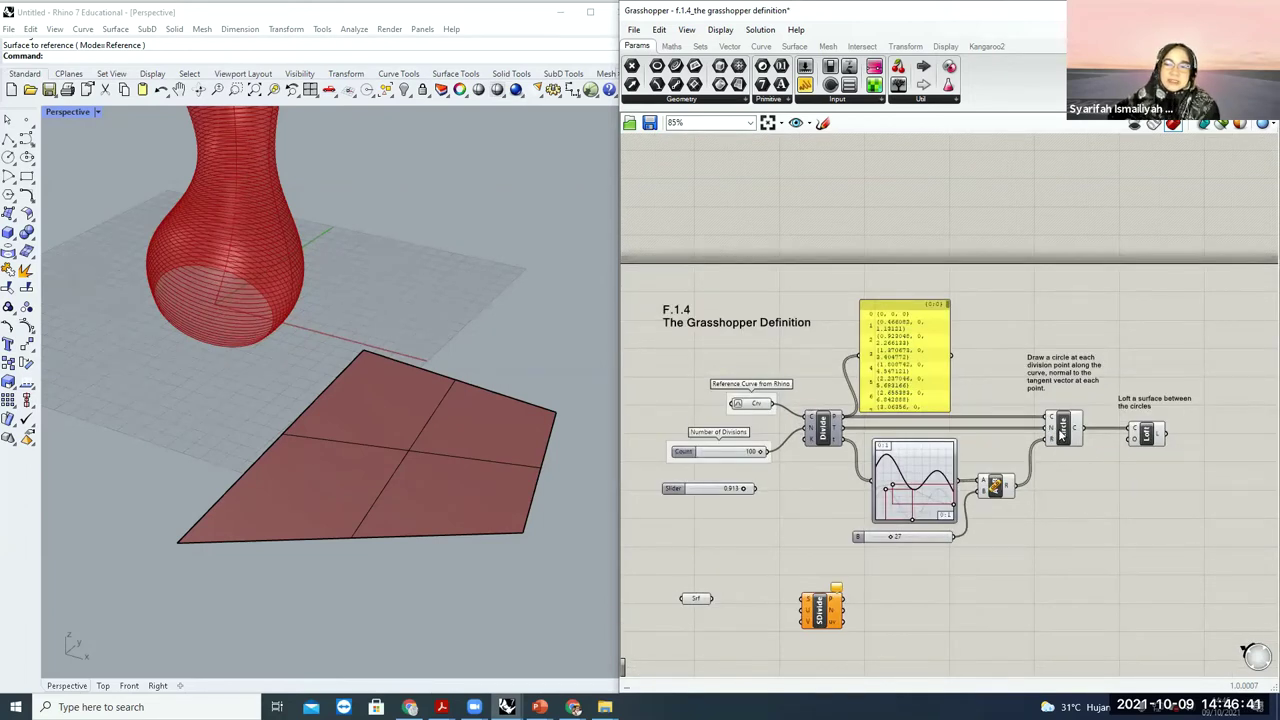
- Select the Circle, Curve and Divide Curve components one after another to examine the geometry each contributes to the vase
{"action": "left_click", "coordinate": [1063, 430]}
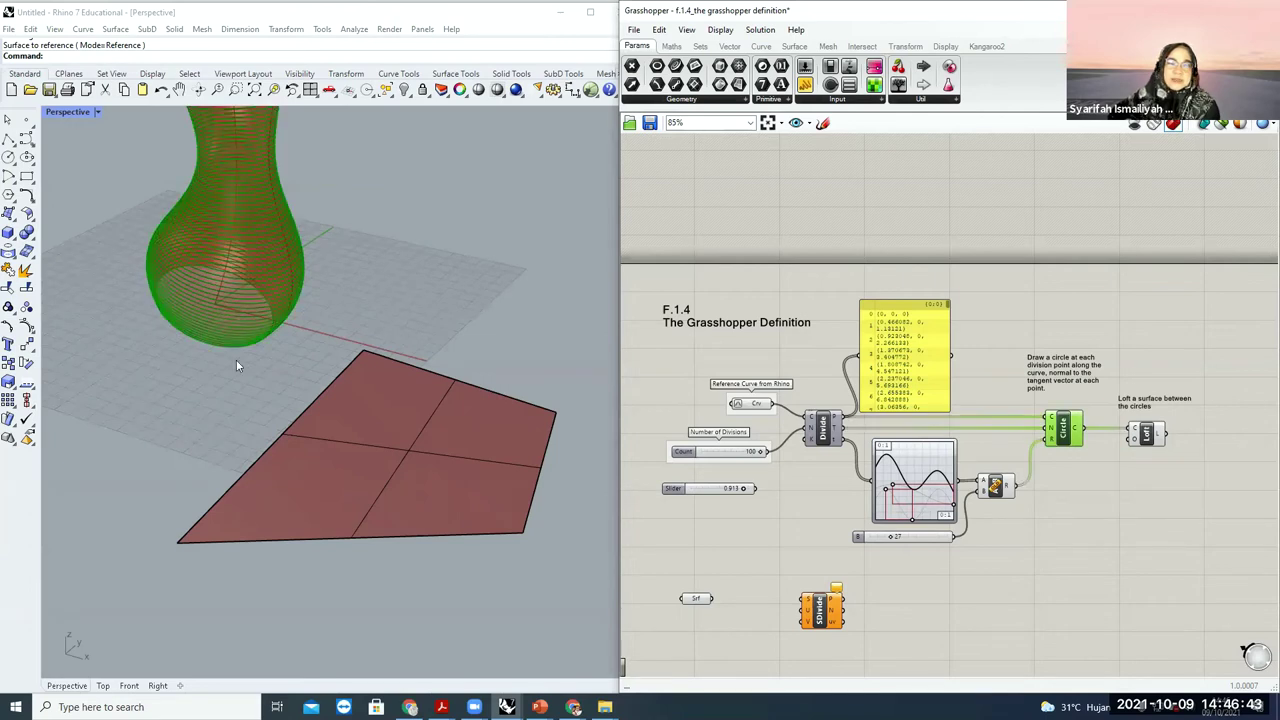
{"action": "right_click_drag", "start_coordinate": [236, 370], "coordinate": [210, 150]}
{"action": "scroll", "coordinate": [210, 143], "scroll_direction": "up", "scroll_amount": 2}
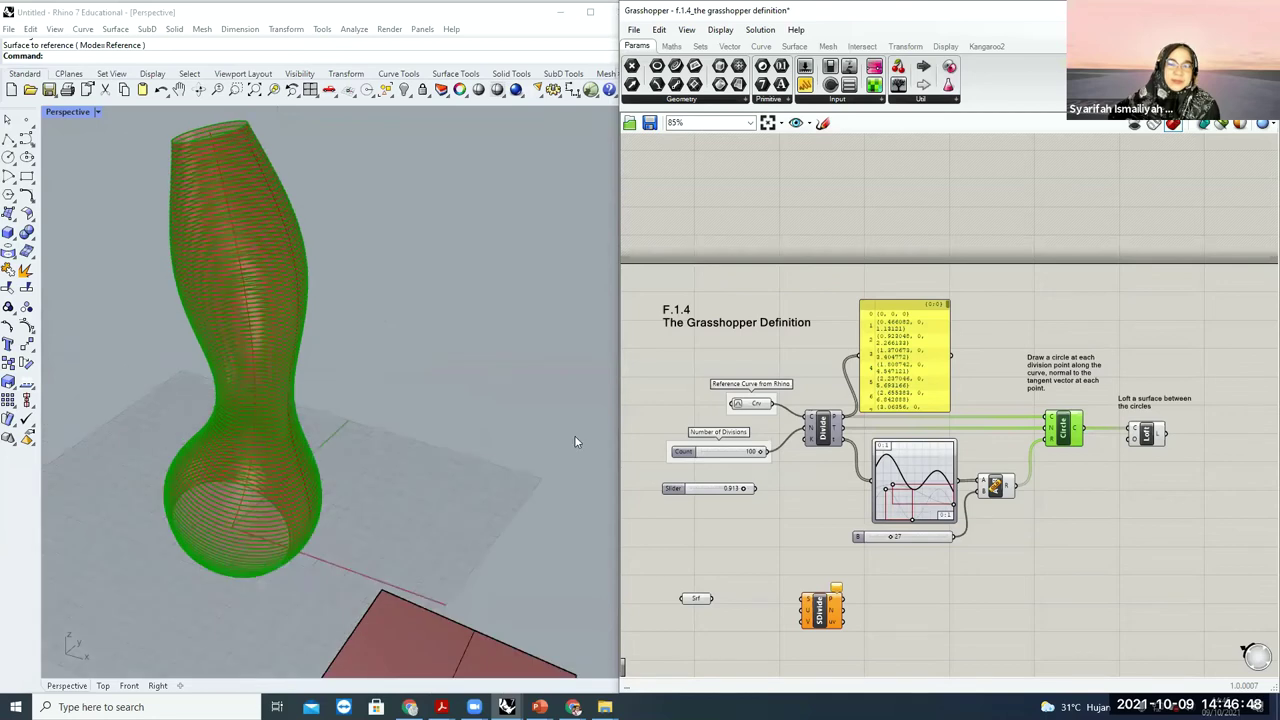
{"action": "left_click", "coordinate": [752, 403]}
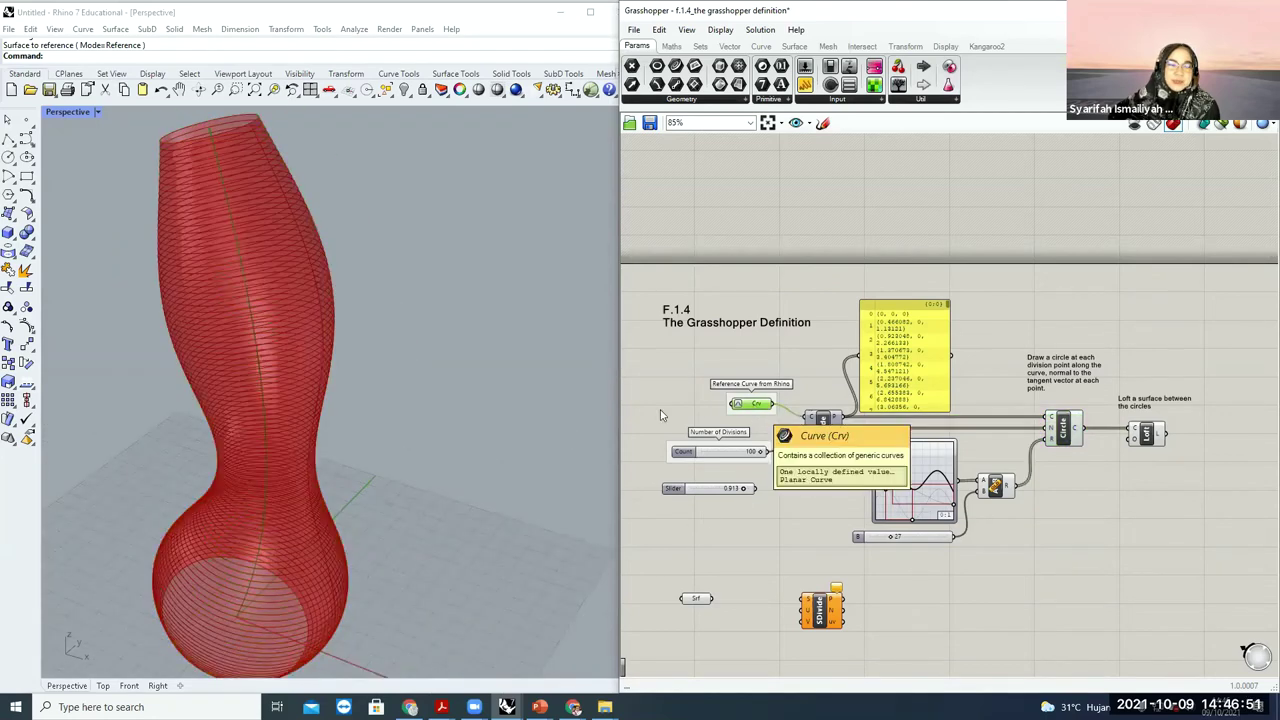
{"action": "left_click", "coordinate": [209, 131]}
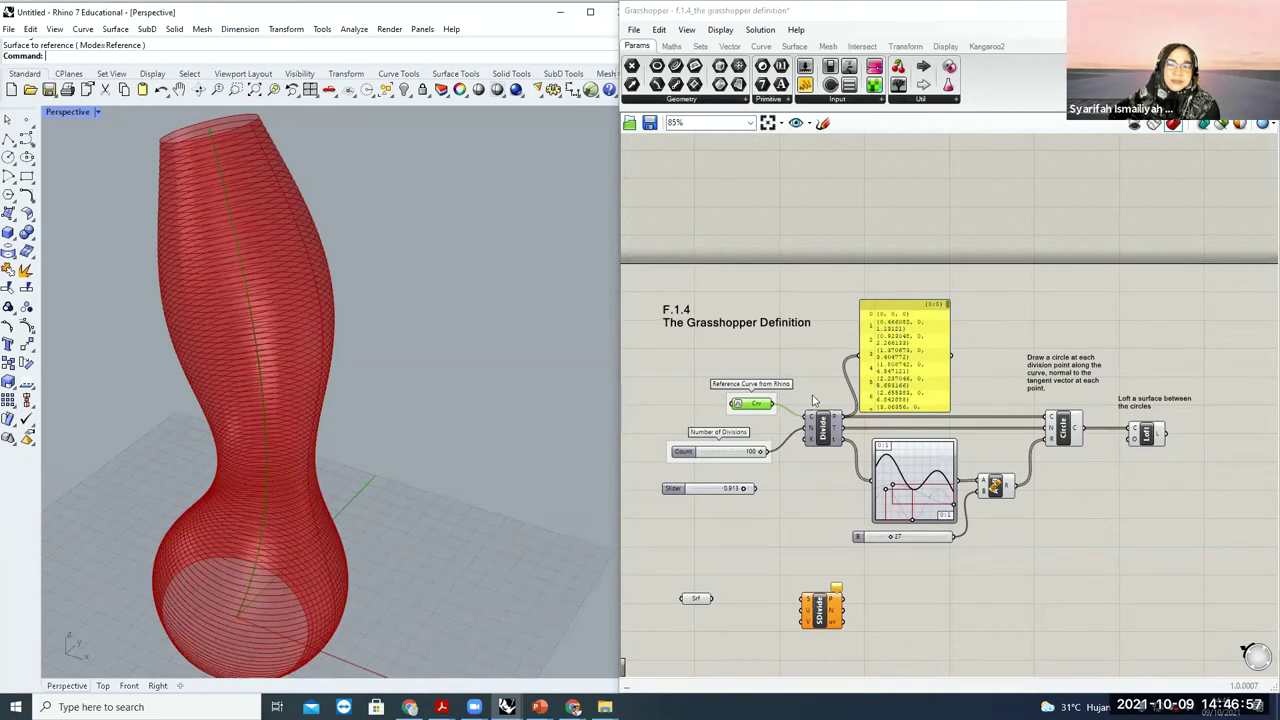
{"action": "left_click", "coordinate": [824, 432]}
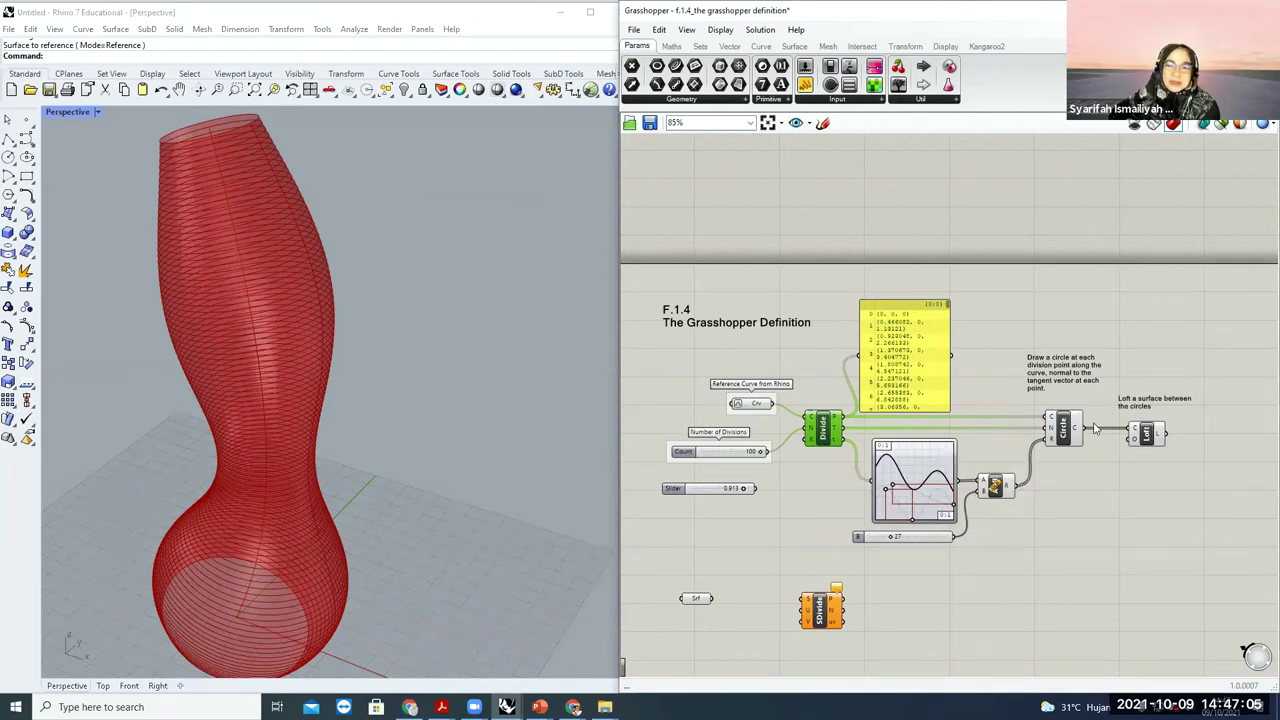
{"action": "left_click", "coordinate": [1063, 432]}
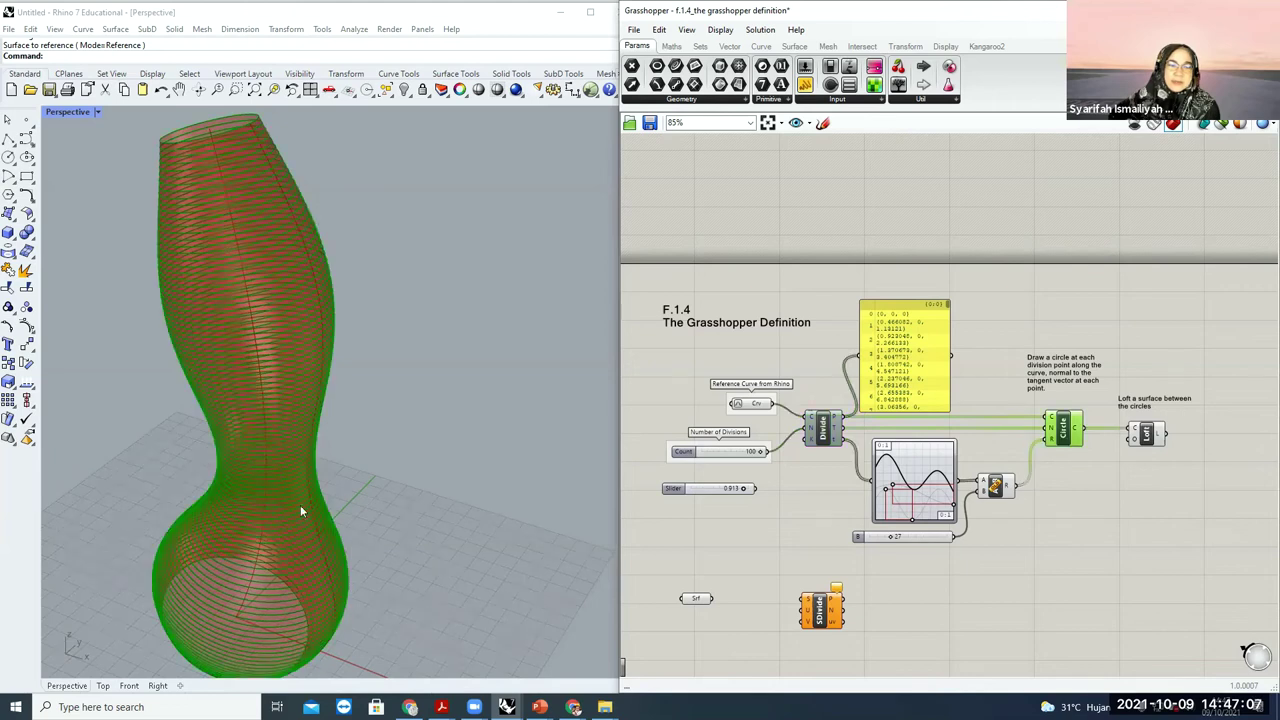
- Select the multiplication component that feeds the Circle radius and examine it and its inputs up close
{"action": "left_click", "coordinate": [995, 488]}
{"action": "scroll", "coordinate": [996, 494], "scroll_direction": "up", "scroll_amount": 5}
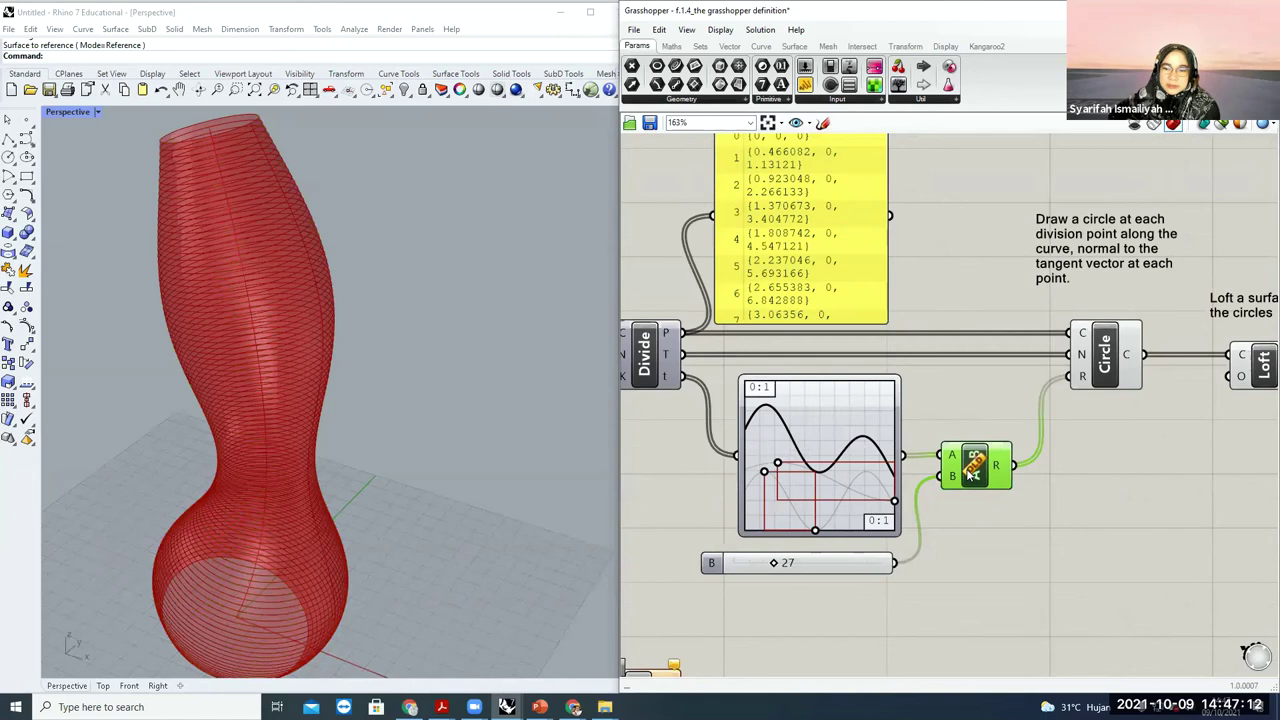
{"action": "scroll", "coordinate": [972, 476], "scroll_direction": "up", "scroll_amount": 5}
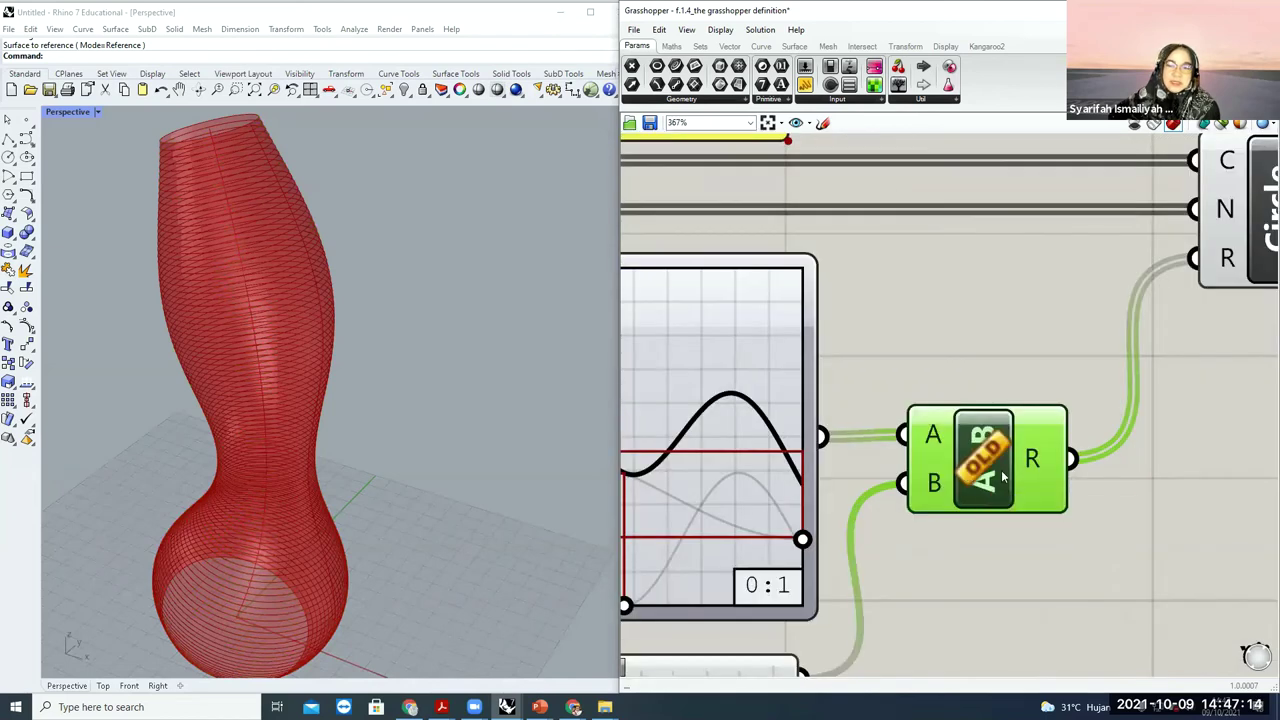
{"action": "scroll", "coordinate": [1001, 470], "scroll_direction": "down", "scroll_amount": 2}
{"action": "scroll", "coordinate": [1005, 478], "scroll_direction": "down", "scroll_amount": 3}
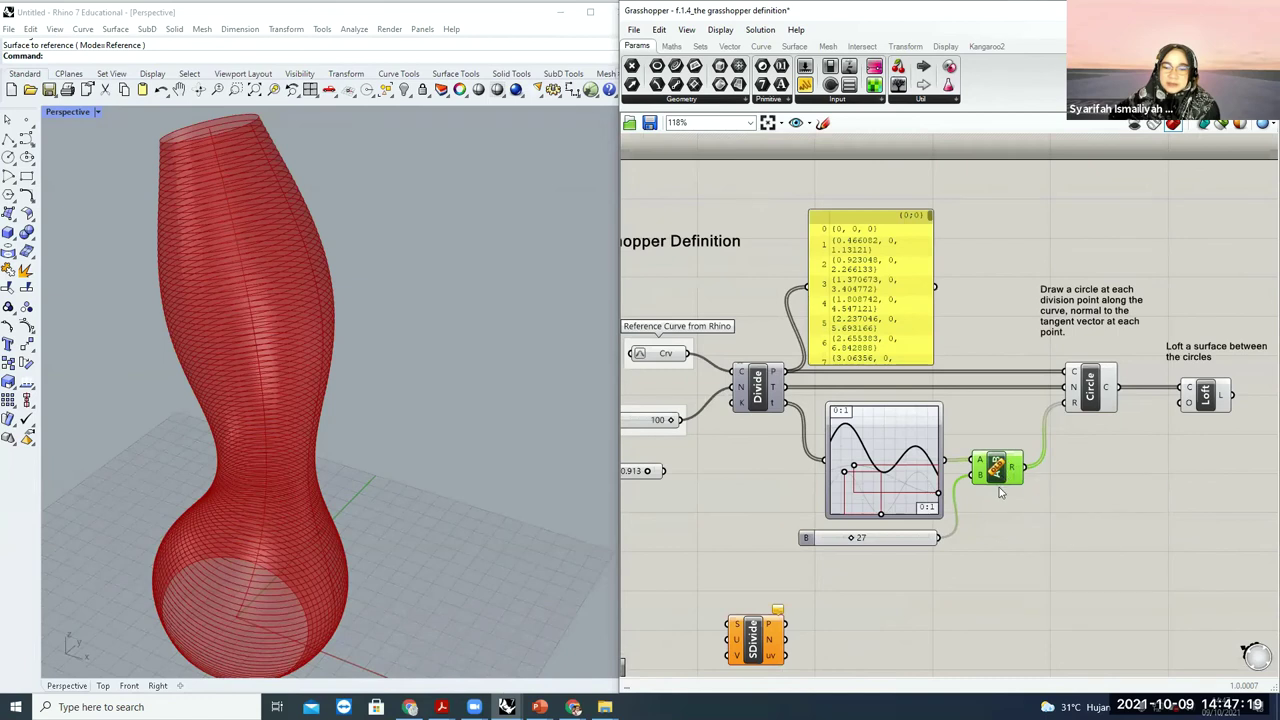
{"action": "scroll", "coordinate": [999, 485], "scroll_direction": "down", "scroll_amount": 2}
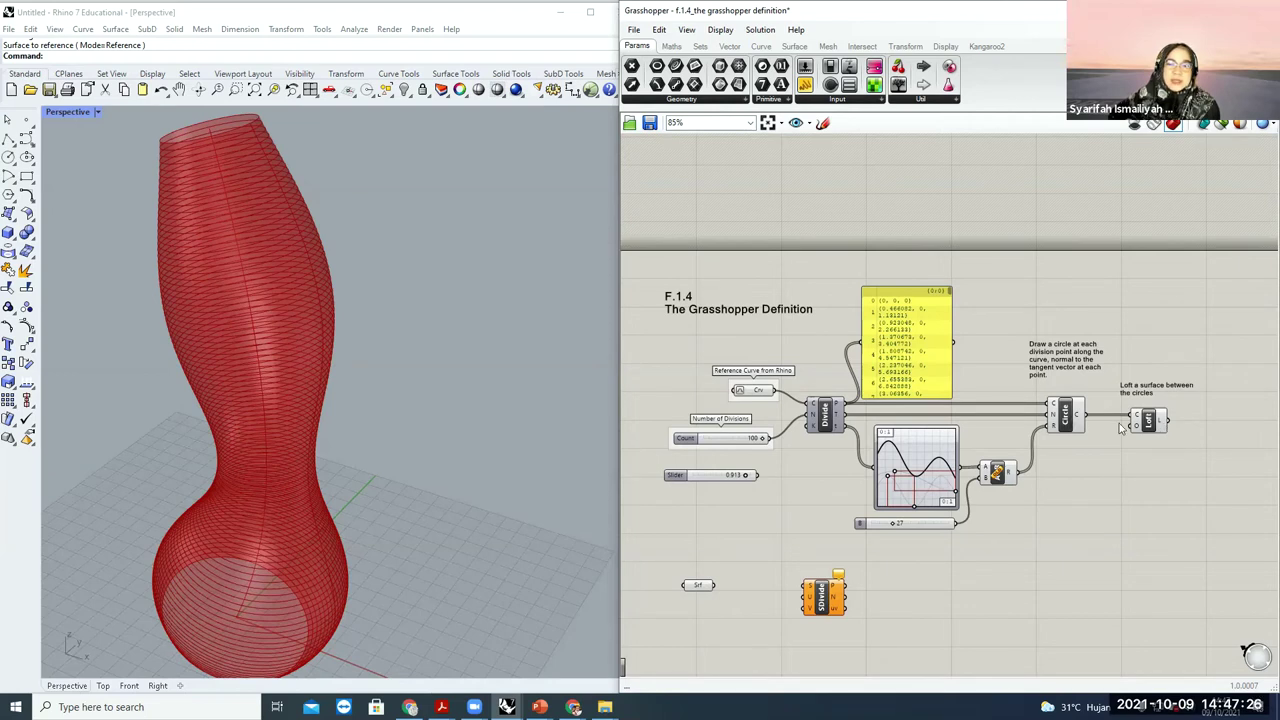
- Select the Loft component to examine the vase surface it generates through the circles, and deselect it
{"action": "left_click", "coordinate": [1150, 424]}
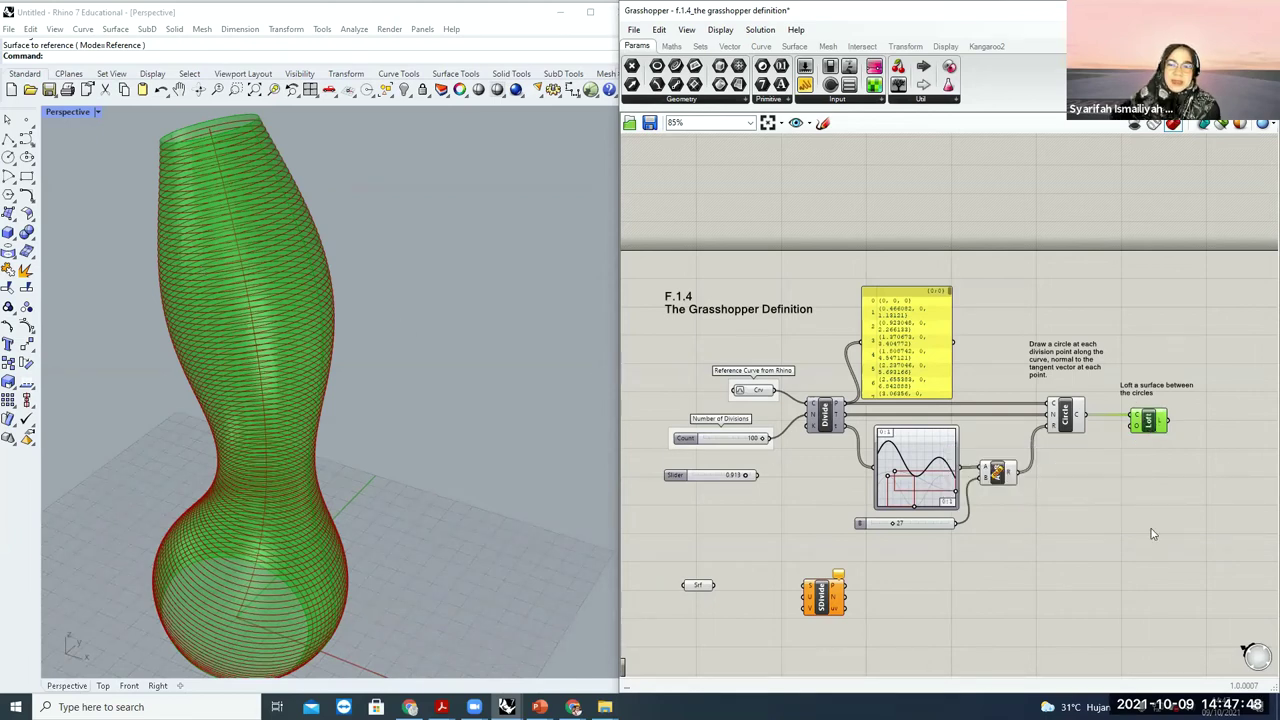
{"action": "left_click", "coordinate": [1069, 515]}
{"action": "scroll", "coordinate": [462, 507], "scroll_direction": "down", "scroll_amount": 2}
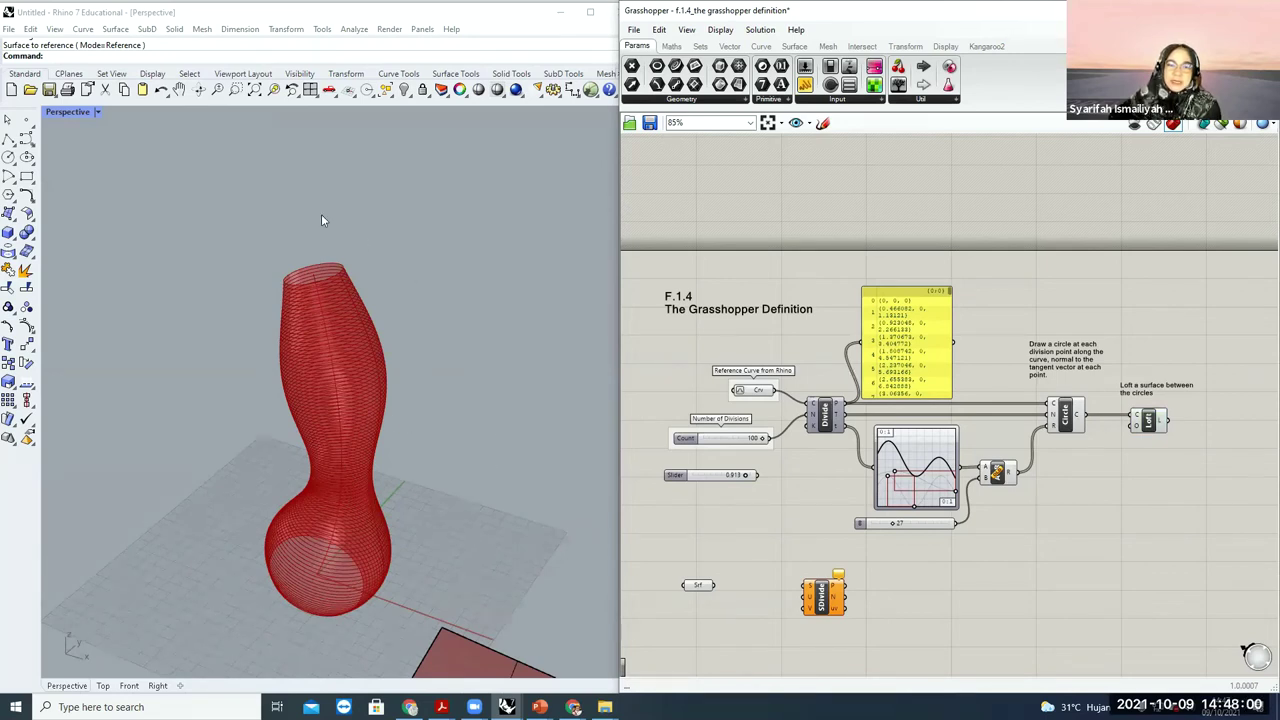
{"action": "scroll", "coordinate": [294, 491], "scroll_direction": "up", "scroll_amount": 2}
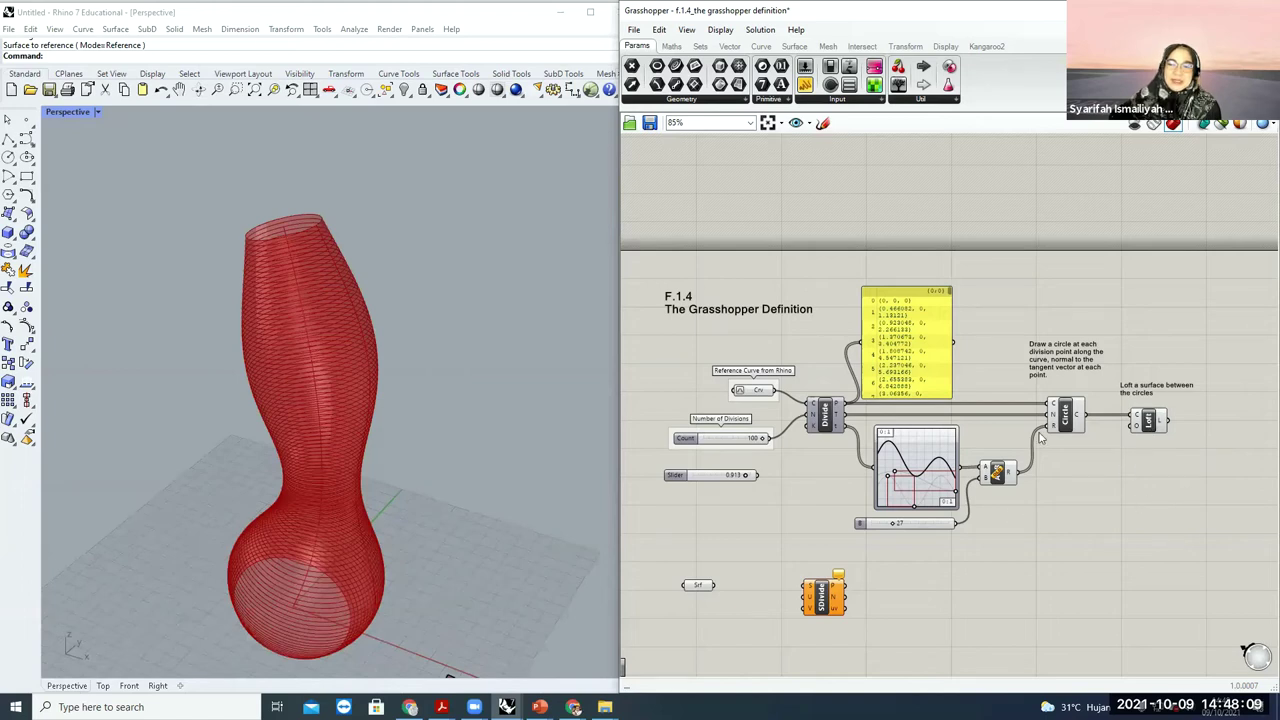
- Bake the Loft component's vase into Rhino on the Default layer with grouping enabled, and deselect the component
{"action": "left_click", "coordinate": [1149, 422]}
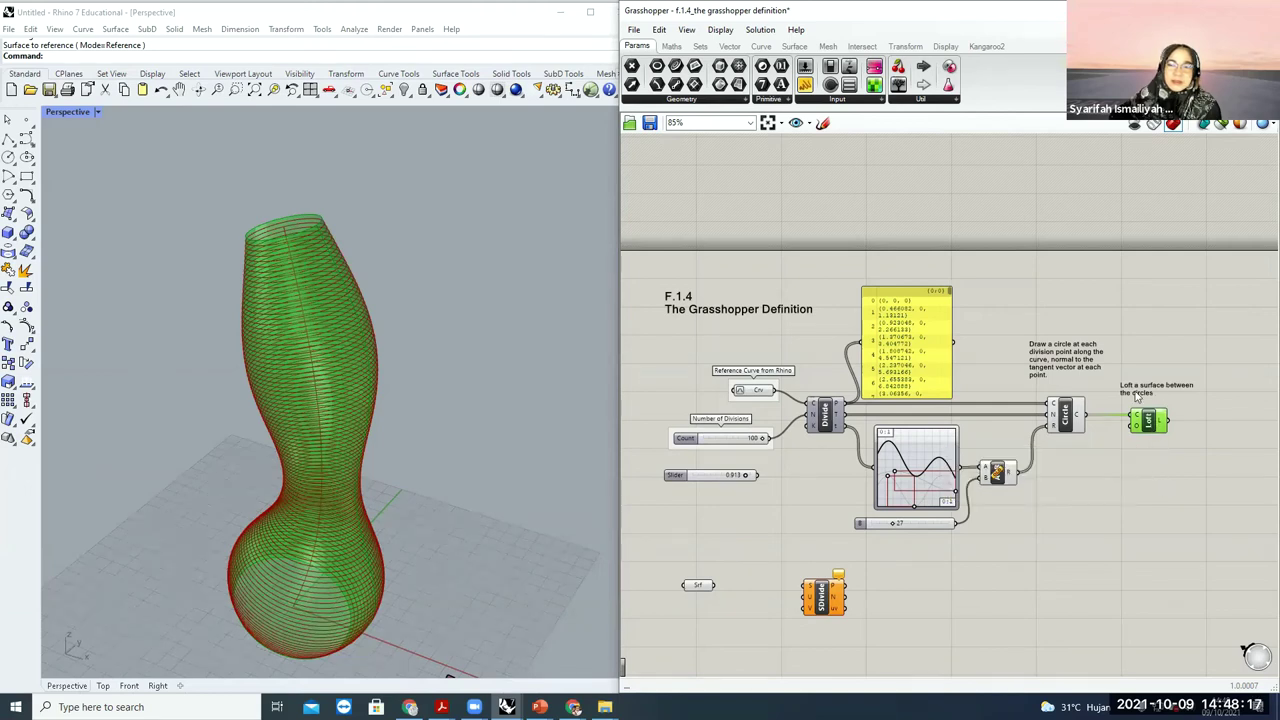
{"action": "key", "text": "Insert"}
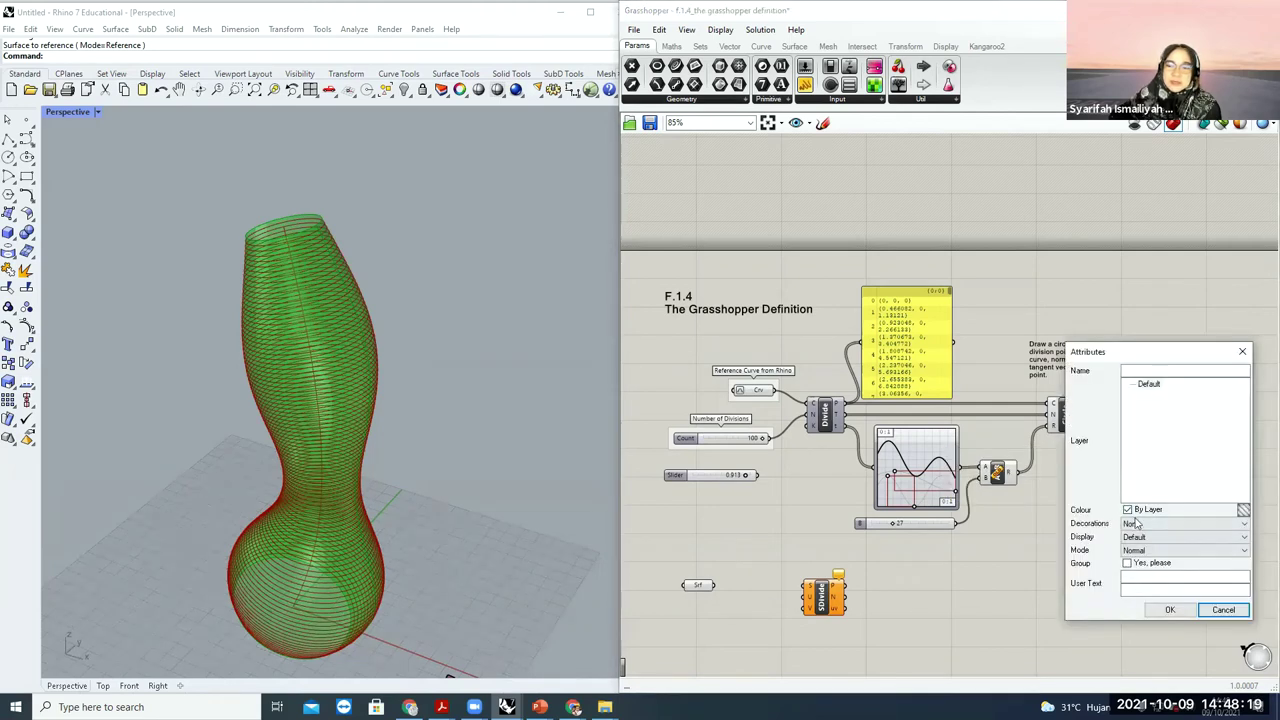
{"action": "left_click", "coordinate": [1128, 564]}
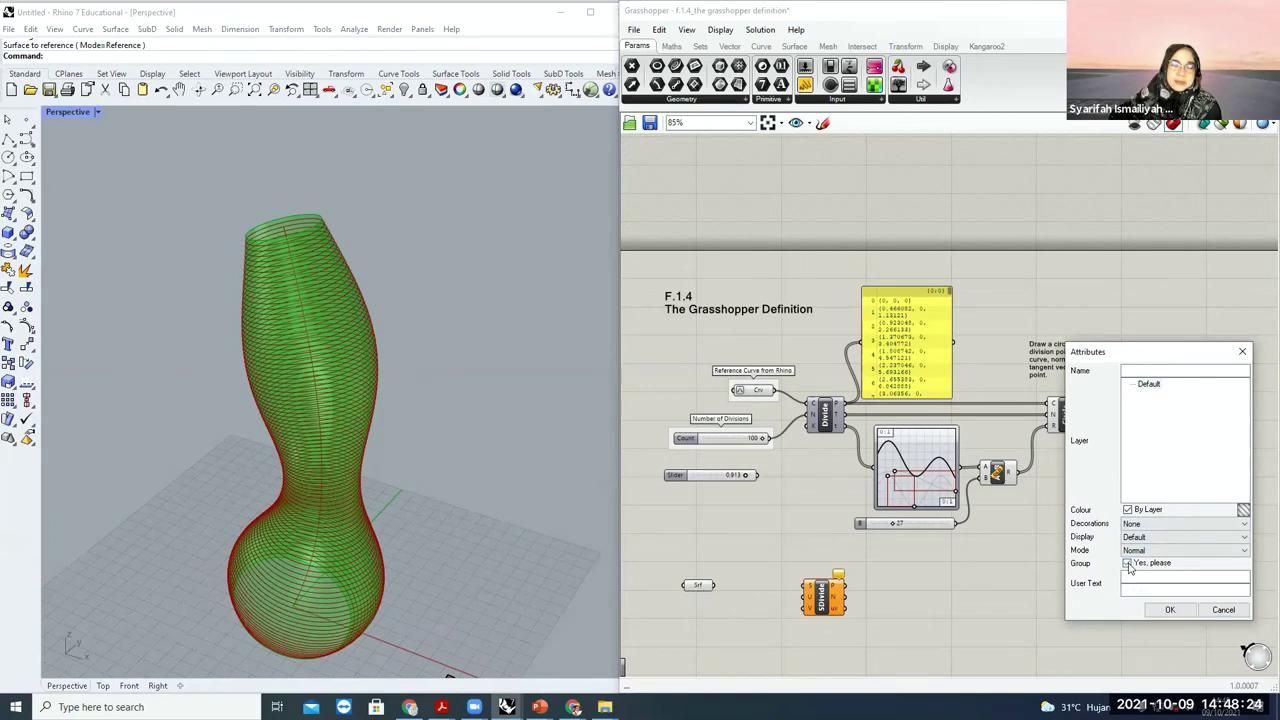
{"action": "left_click", "coordinate": [1172, 610]}
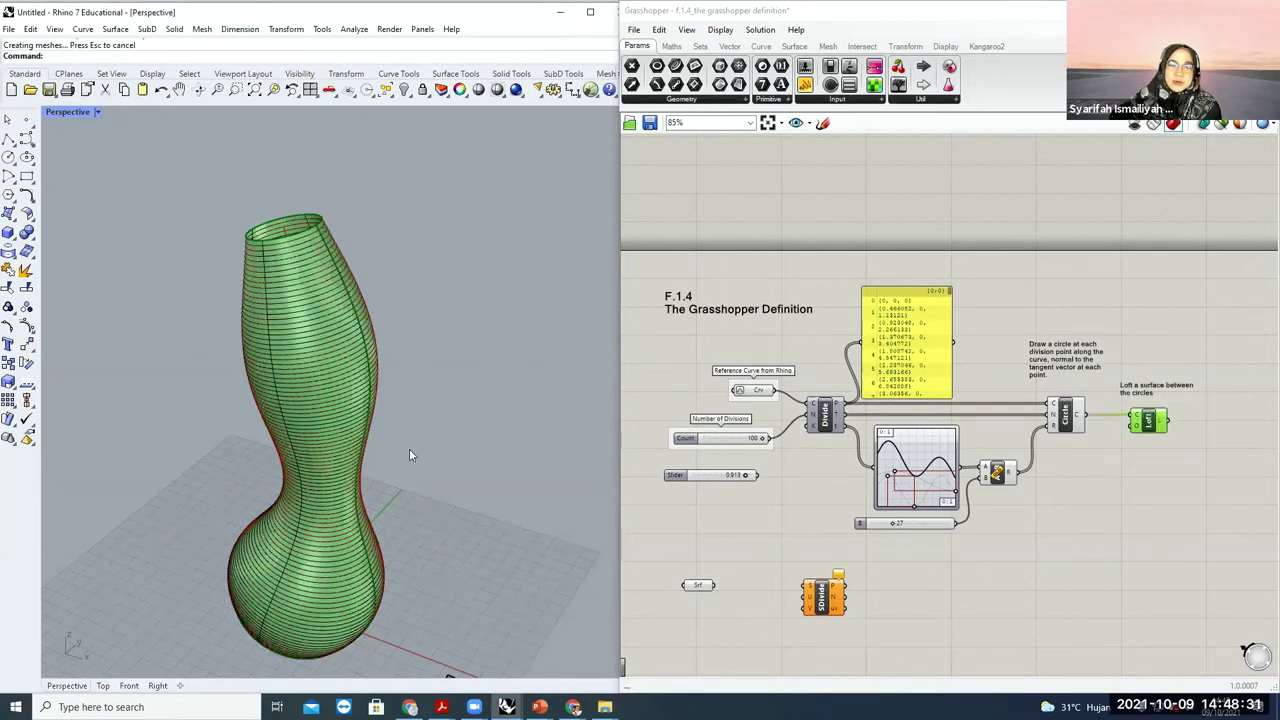
{"action": "right_click_drag", "start_coordinate": [409, 448], "coordinate": [461, 419]}
{"action": "scroll", "coordinate": [441, 400], "scroll_direction": "up", "scroll_amount": 2}
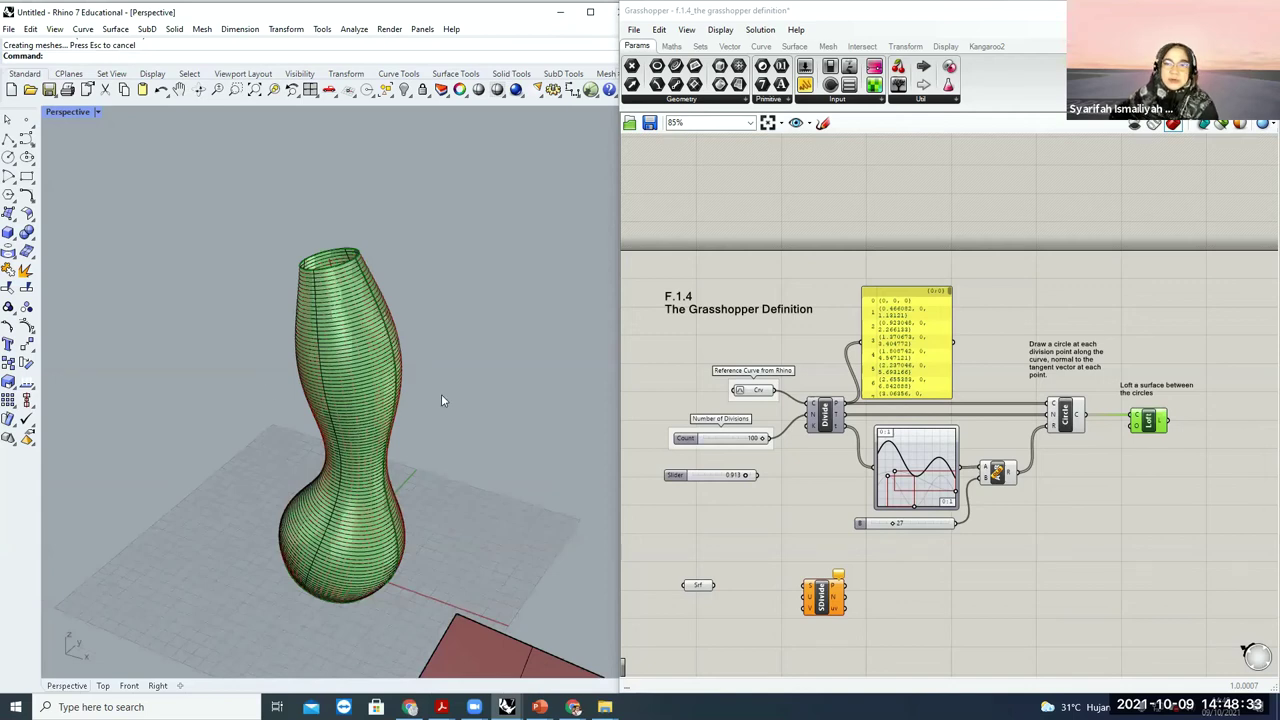
{"action": "left_click", "coordinate": [1043, 507]}
{"action": "scroll", "coordinate": [300, 400], "scroll_direction": "down", "scroll_amount": 2}
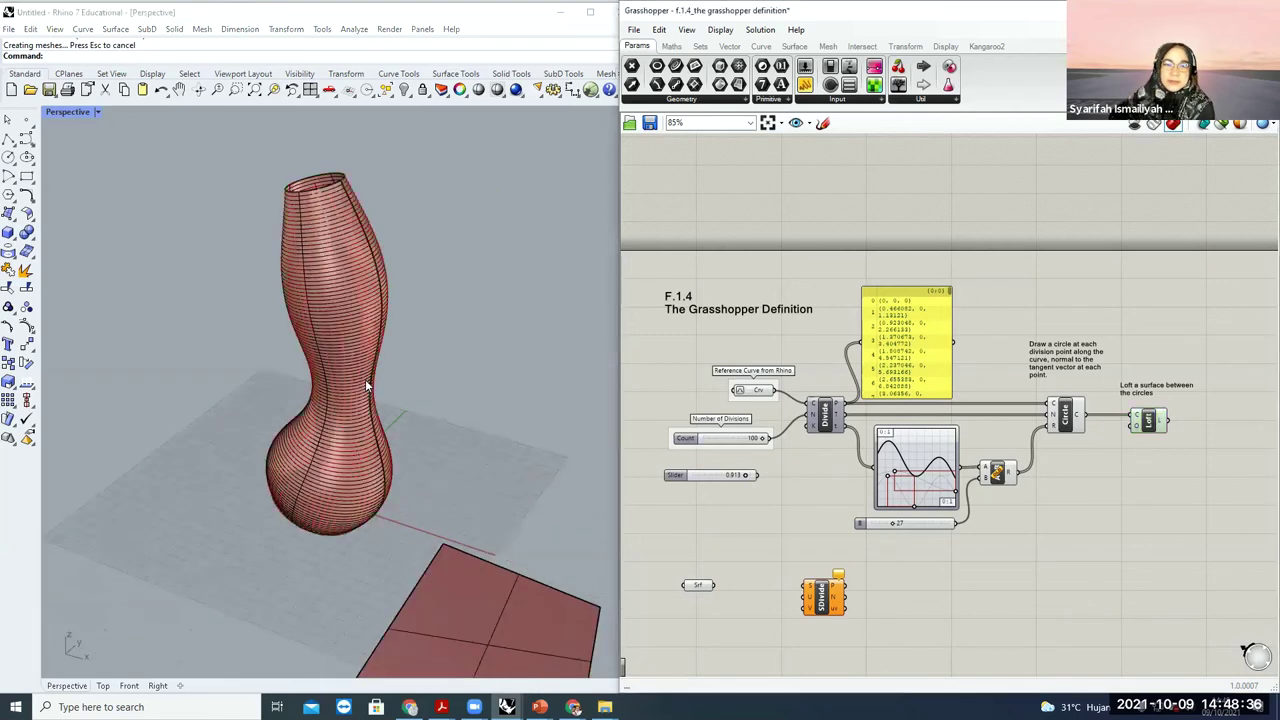
- Move the baked vase off the Grasshopper preview to an empty spot beside it, and deselect it
{"action": "scroll", "coordinate": [365, 379], "scroll_direction": "up", "scroll_amount": 3}
{"action": "scroll", "coordinate": [364, 419], "scroll_direction": "down", "scroll_amount": 4}
{"action": "left_click", "coordinate": [364, 488]}
{"action": "type", "text": "M"}
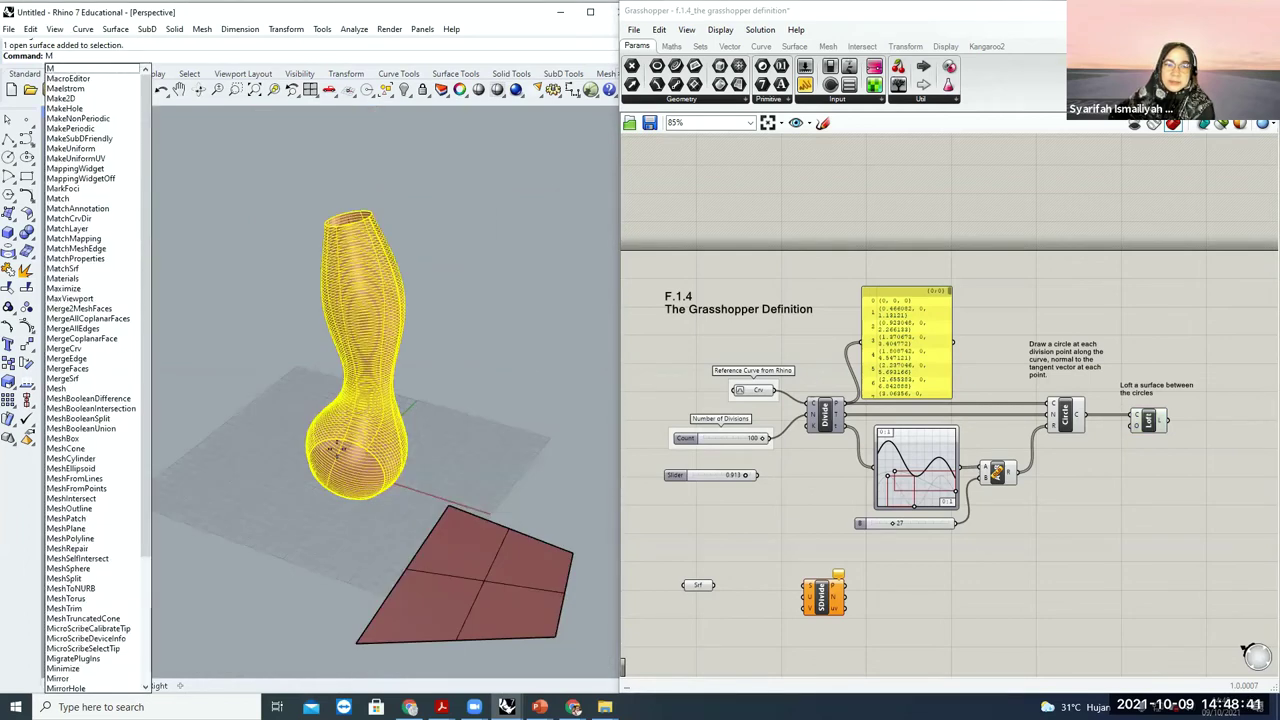
{"action": "key", "text": "Return"}
{"action": "left_click", "coordinate": [258, 408]}
{"action": "left_click", "coordinate": [233, 370]}
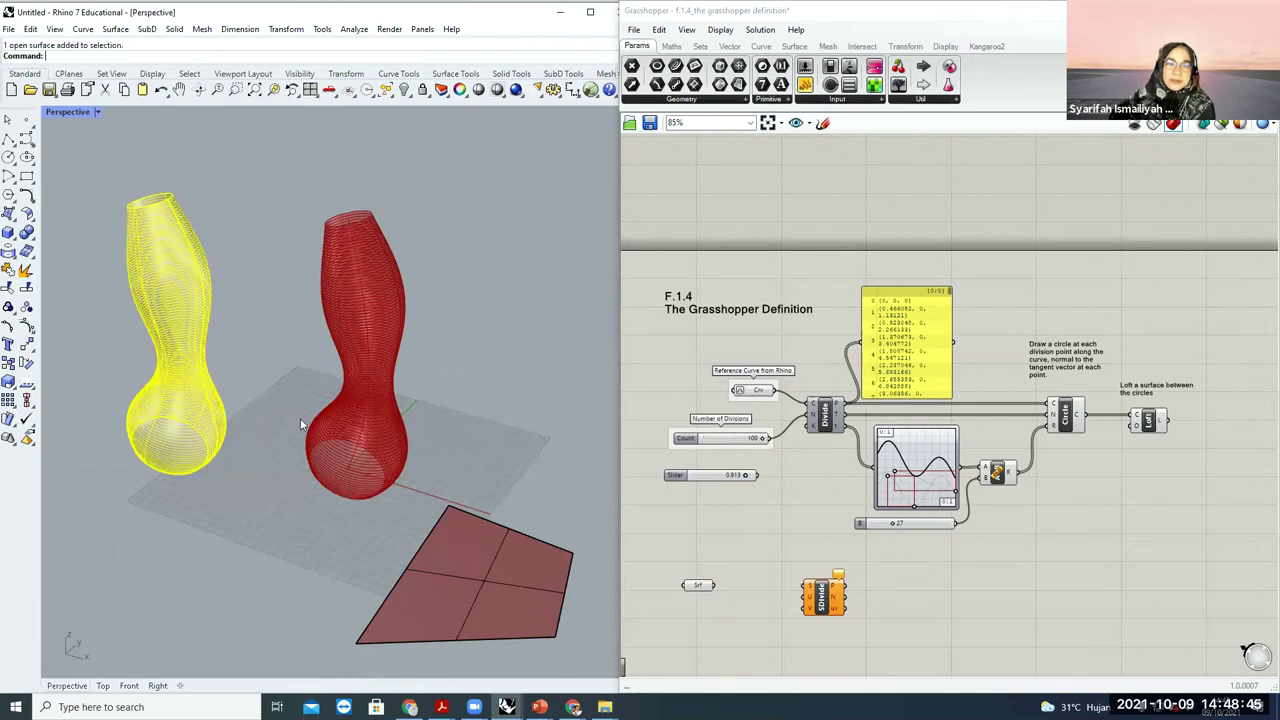
{"action": "left_click", "coordinate": [368, 272]}
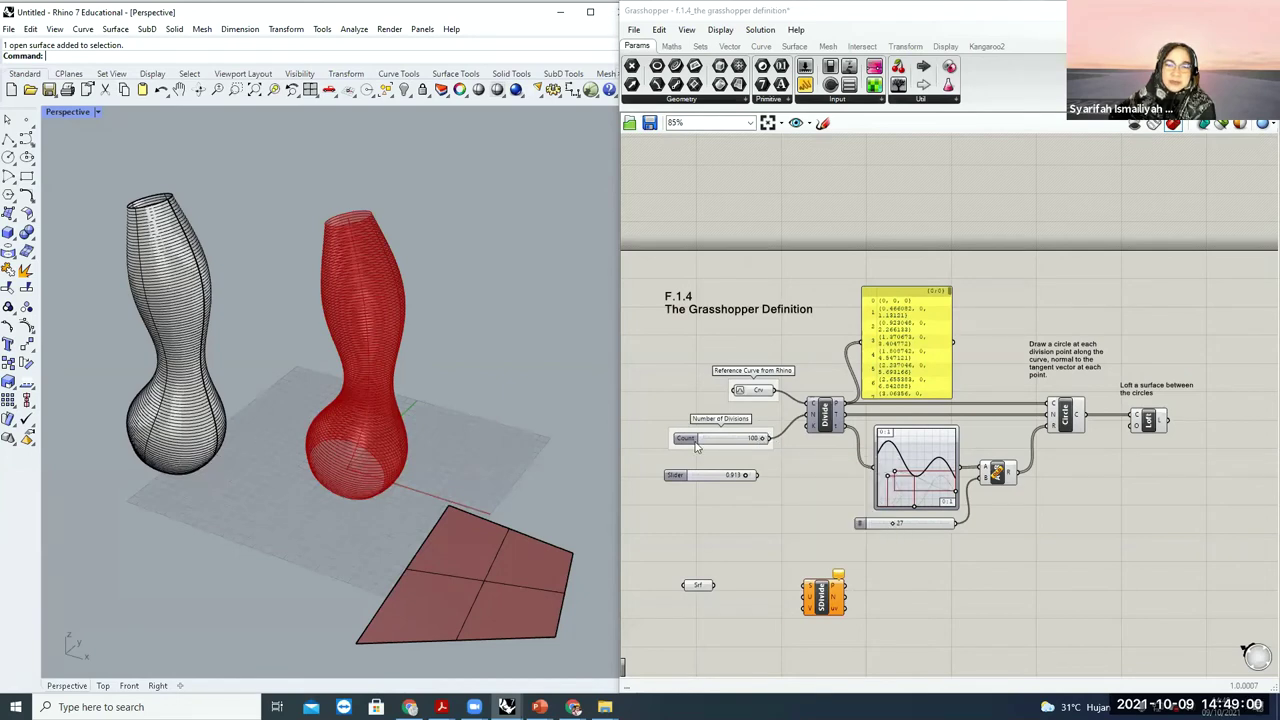
- Set the Count slider for the number of divisions to 13 and bake the updated Loft into Rhino with grouping enabled
{"action": "left_click_drag", "start_coordinate": [765, 441], "coordinate": [716, 446]}
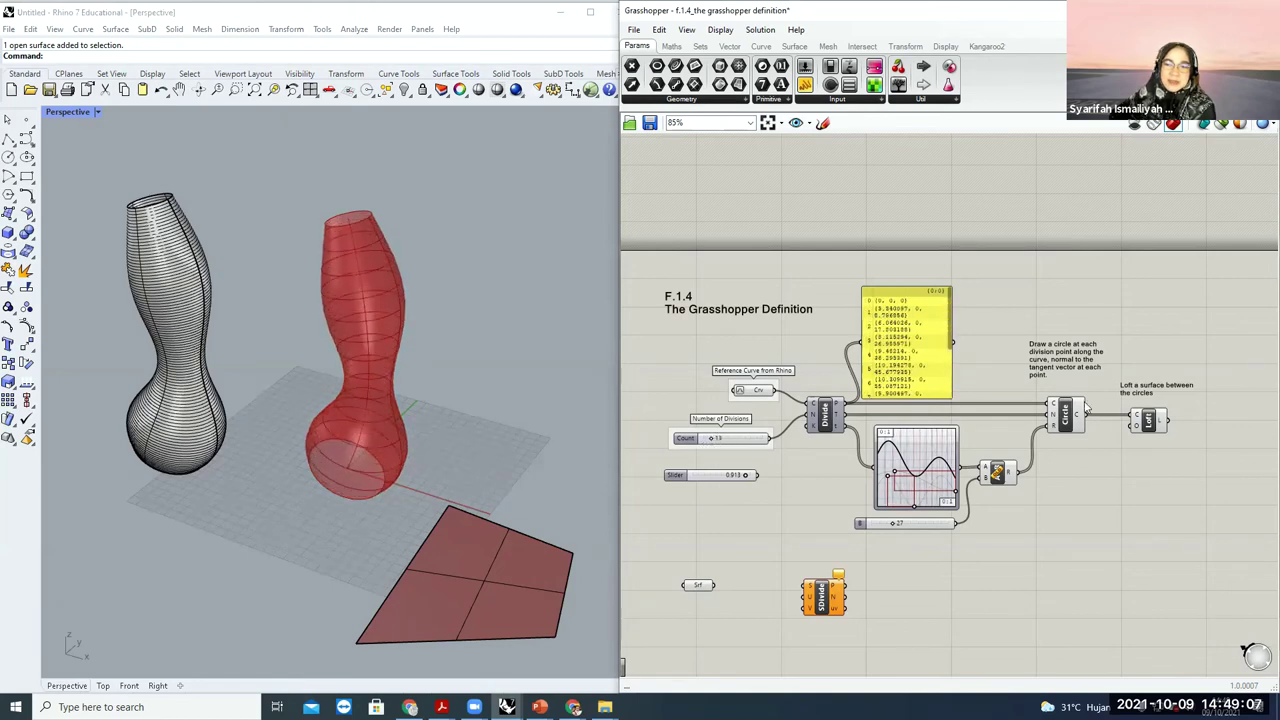
{"action": "left_click", "coordinate": [1150, 420]}
{"action": "right_click", "coordinate": [1150, 420]}
{"action": "left_click", "coordinate": [1150, 479]}
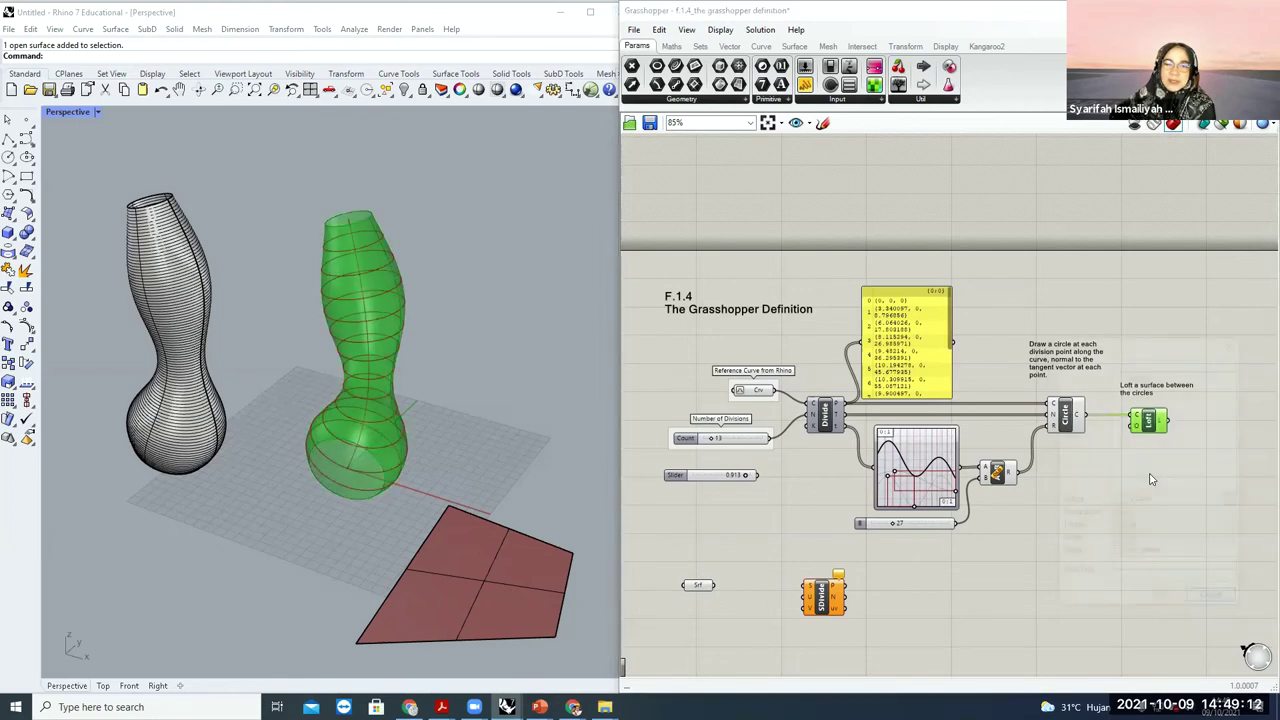
{"action": "left_click", "coordinate": [1160, 599]}
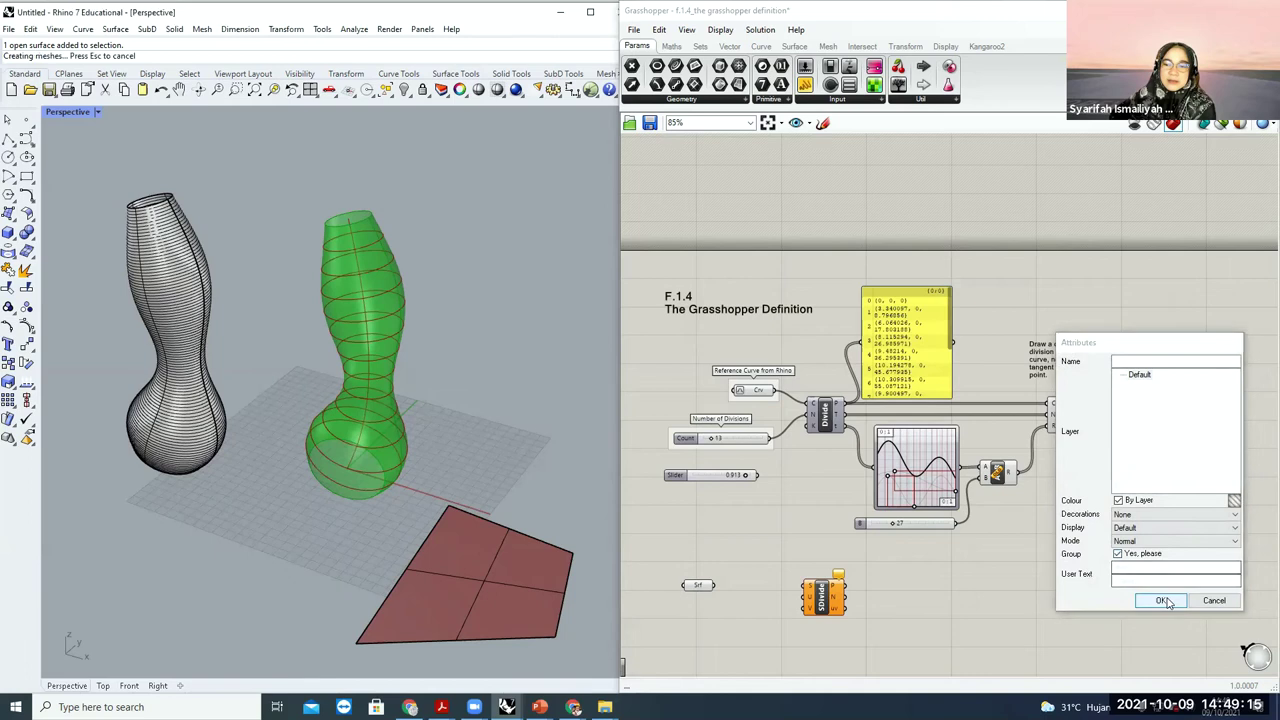
- Move the newly baked 13-division vase off the preview to an empty spot behind it, near the first baked vase
{"action": "left_click", "coordinate": [352, 458]}
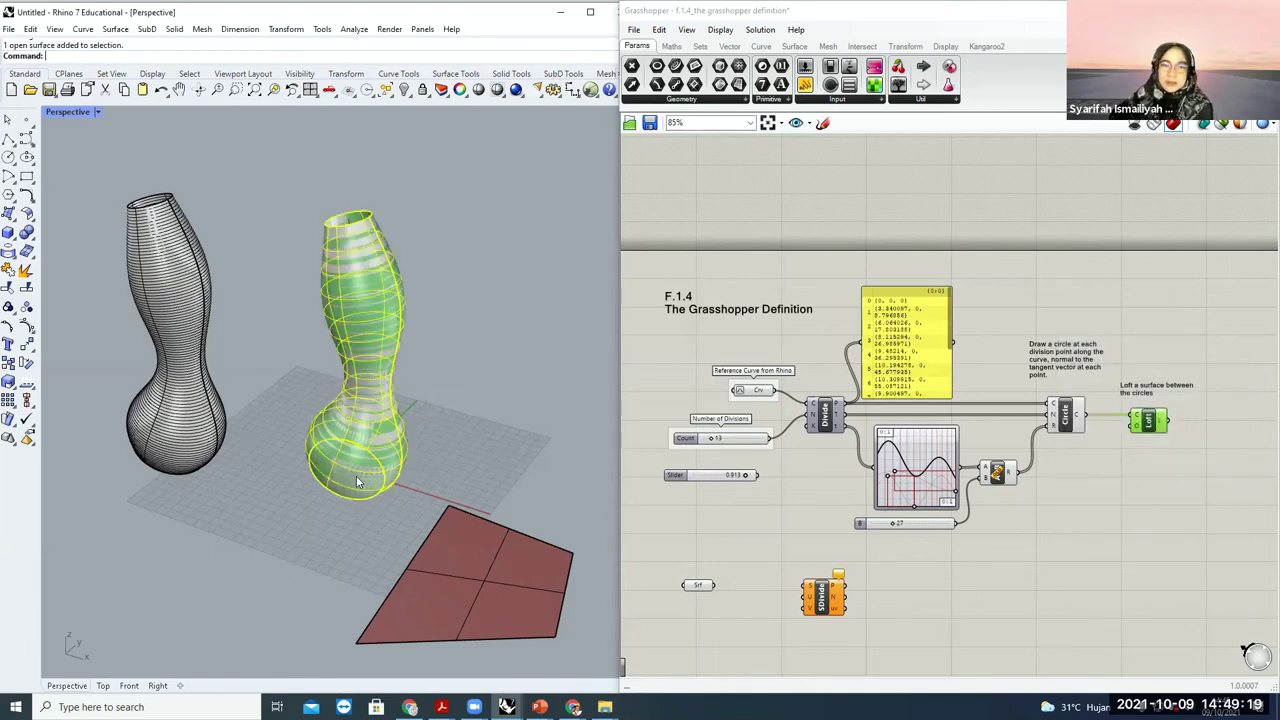
{"action": "type", "text": "M"}
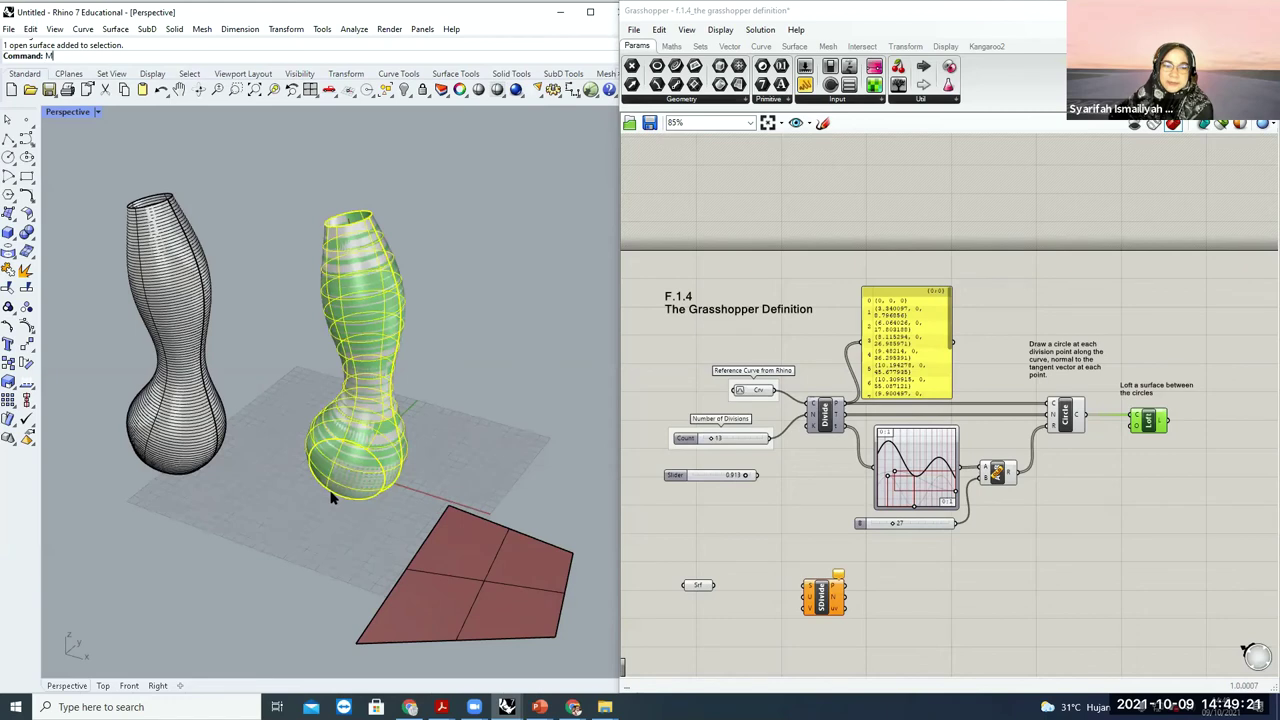
{"action": "type", "text": "ove"}
{"action": "key", "text": "Return"}
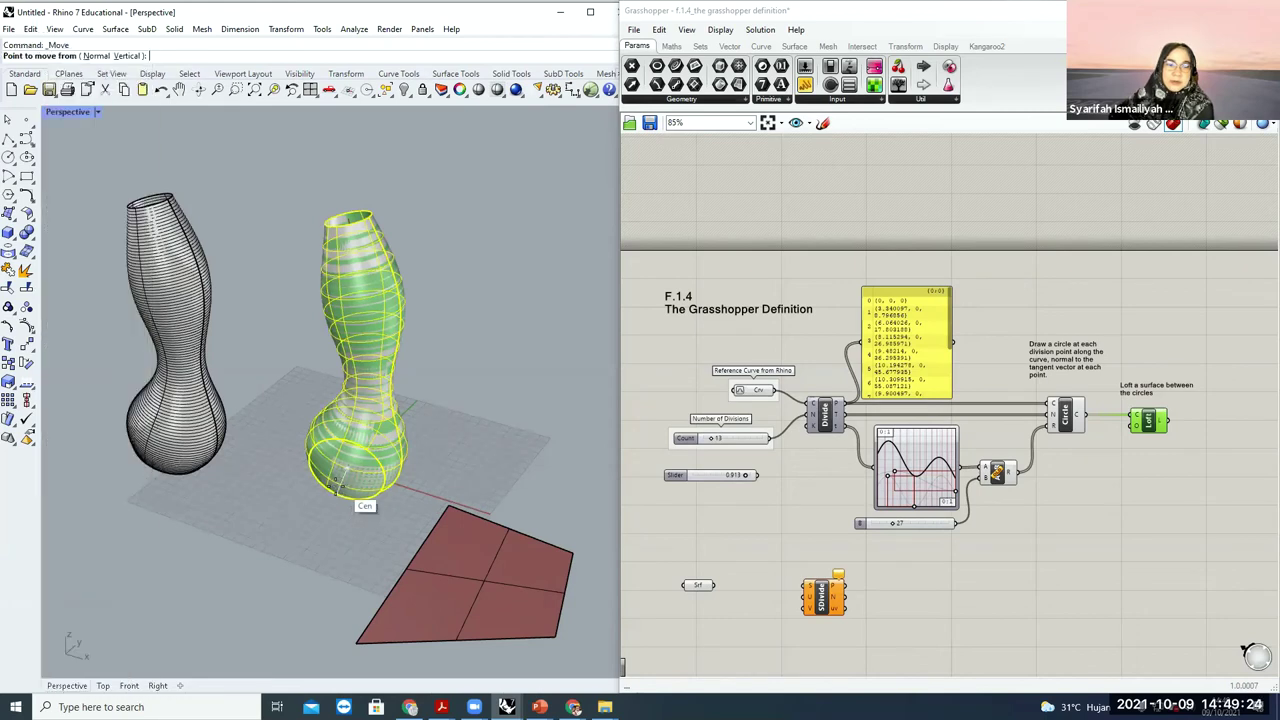
{"action": "left_click", "coordinate": [345, 467]}
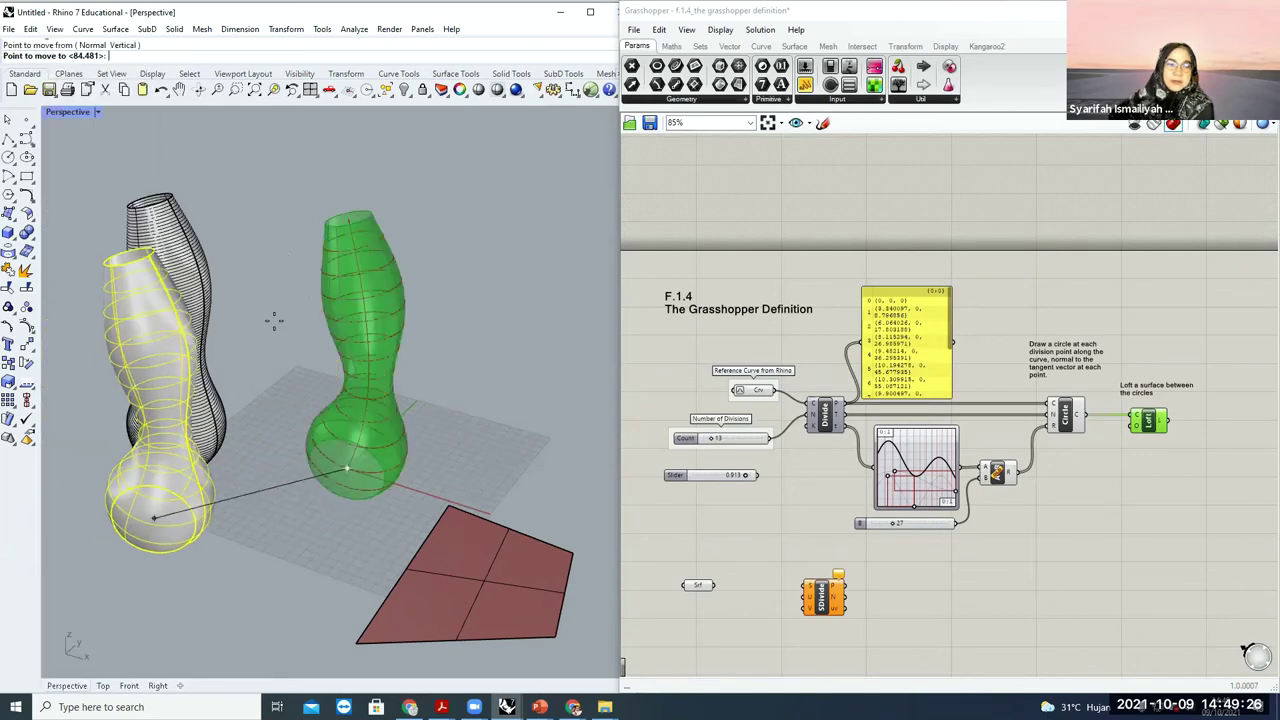
{"action": "left_click", "coordinate": [269, 342]}
{"action": "scroll", "coordinate": [366, 252], "scroll_direction": "down", "scroll_amount": 3}
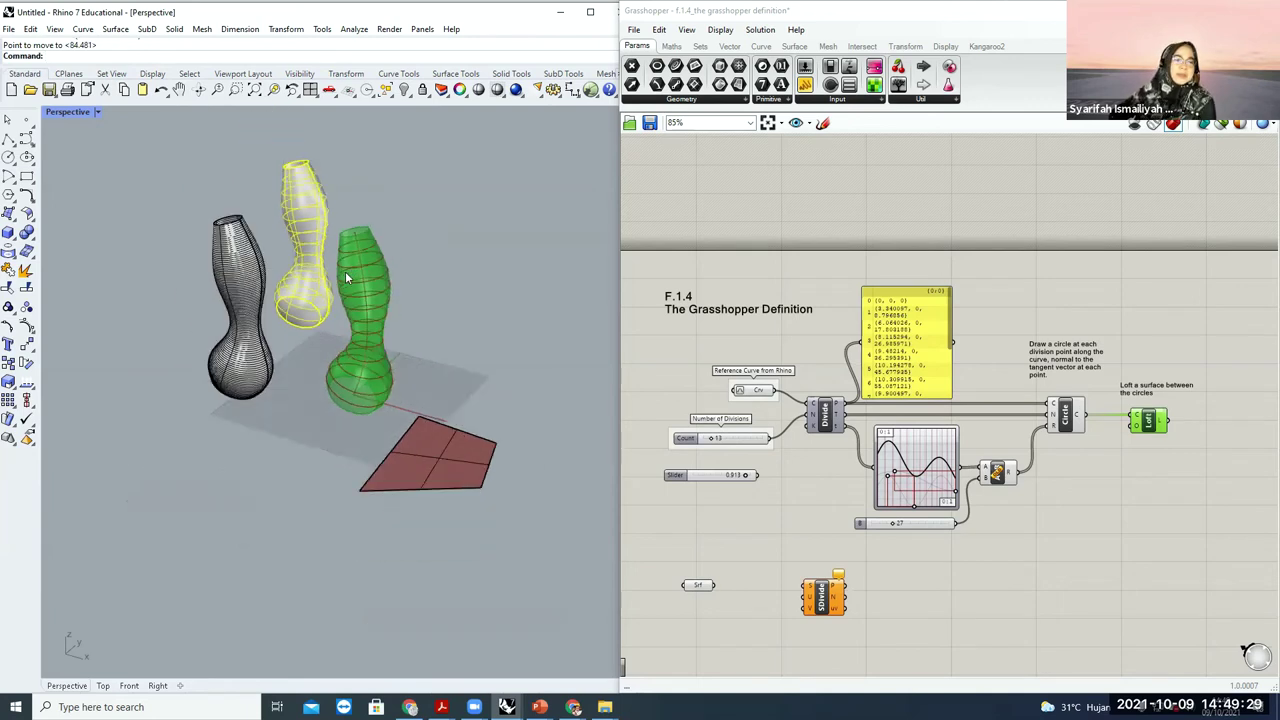
{"action": "scroll", "coordinate": [428, 345], "scroll_direction": "up", "scroll_amount": 4}
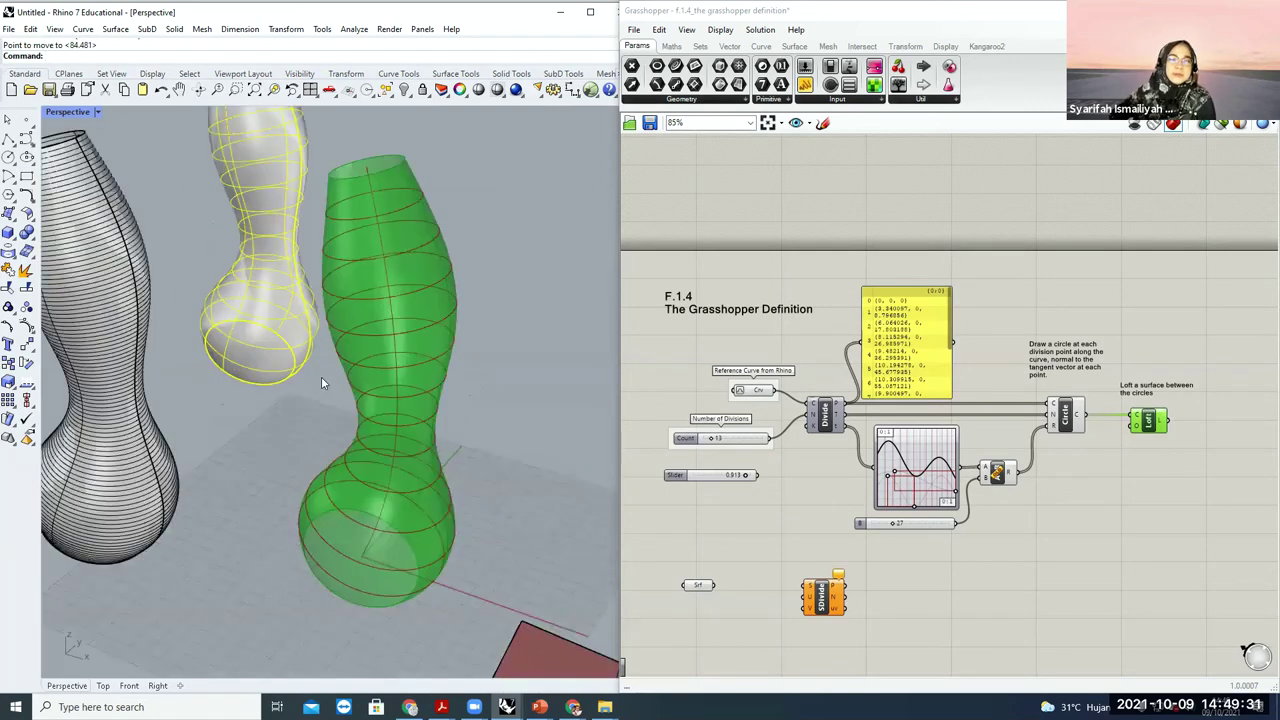
- Deselect the baked 13-division vase in Rhino and the Loft component on the Grasshopper canvas
{"action": "scroll", "coordinate": [321, 381], "scroll_direction": "down", "scroll_amount": 3}
{"action": "key", "text": "Escape"}
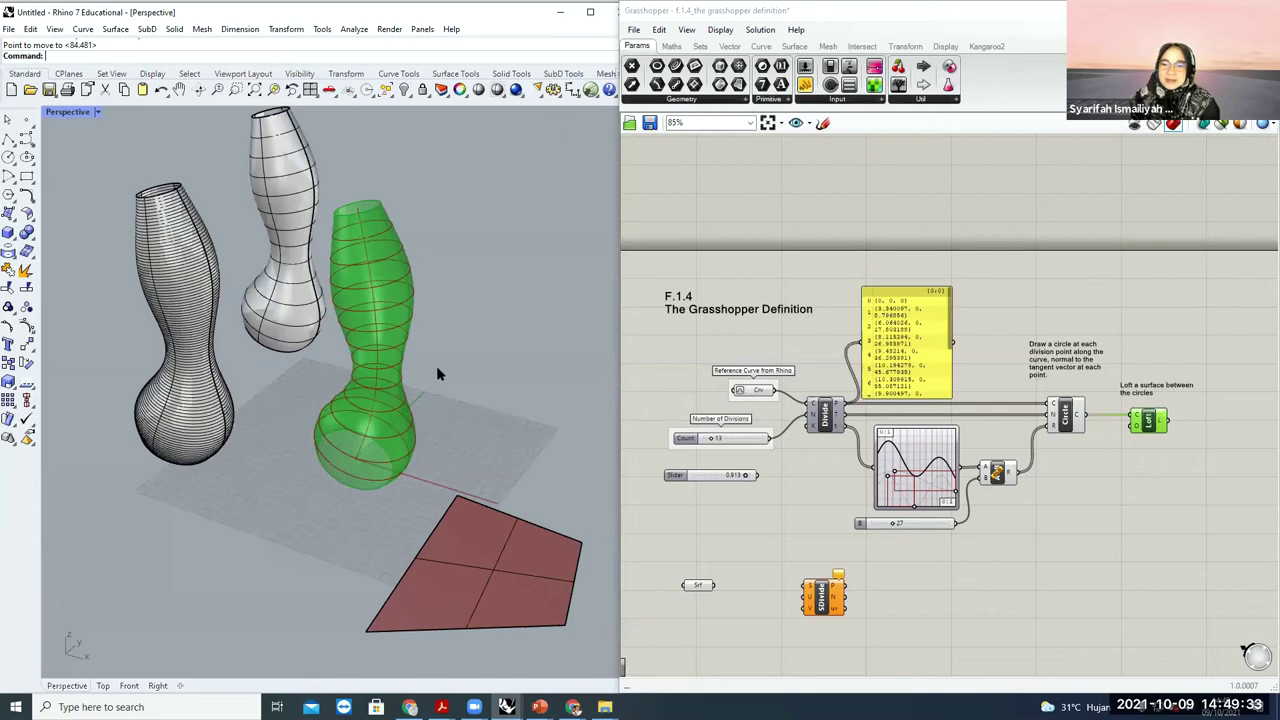
{"action": "scroll", "coordinate": [905, 518], "scroll_direction": "up", "scroll_amount": 1}
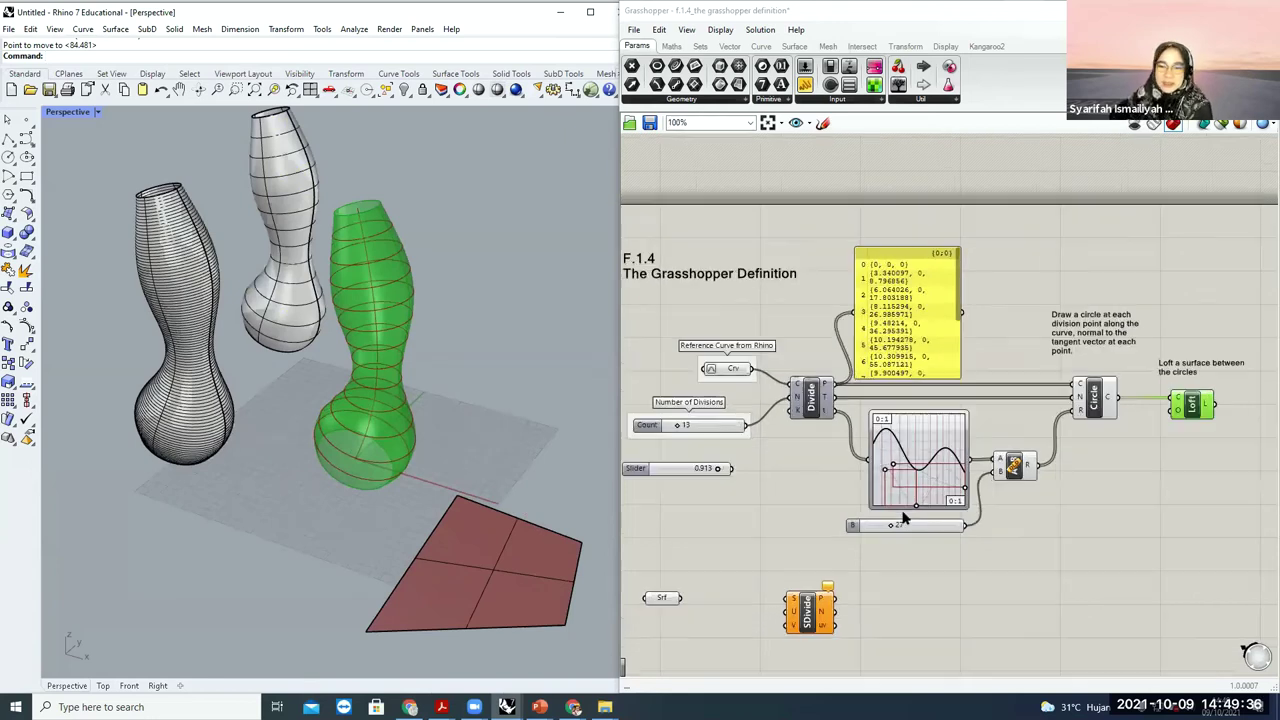
{"action": "scroll", "coordinate": [1035, 418], "scroll_direction": "up", "scroll_amount": 2}
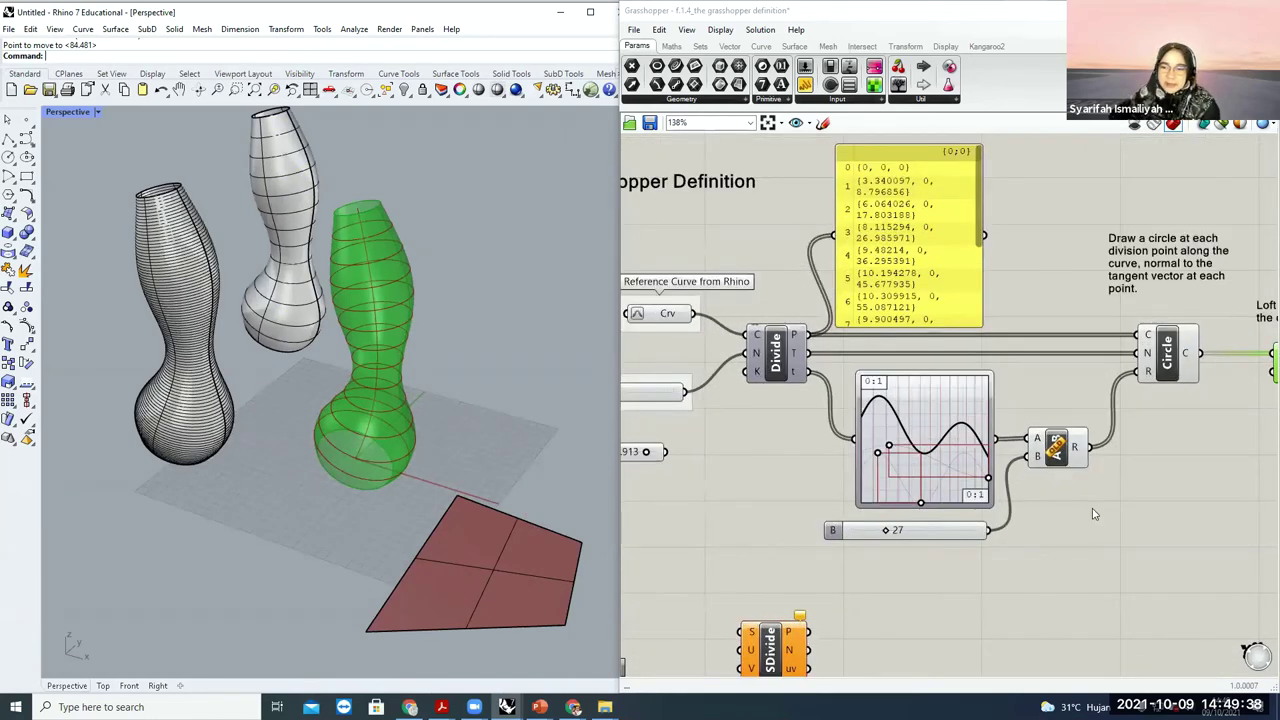
{"action": "scroll", "coordinate": [1028, 515], "scroll_direction": "down", "scroll_amount": 2}
{"action": "left_click", "coordinate": [1028, 515]}
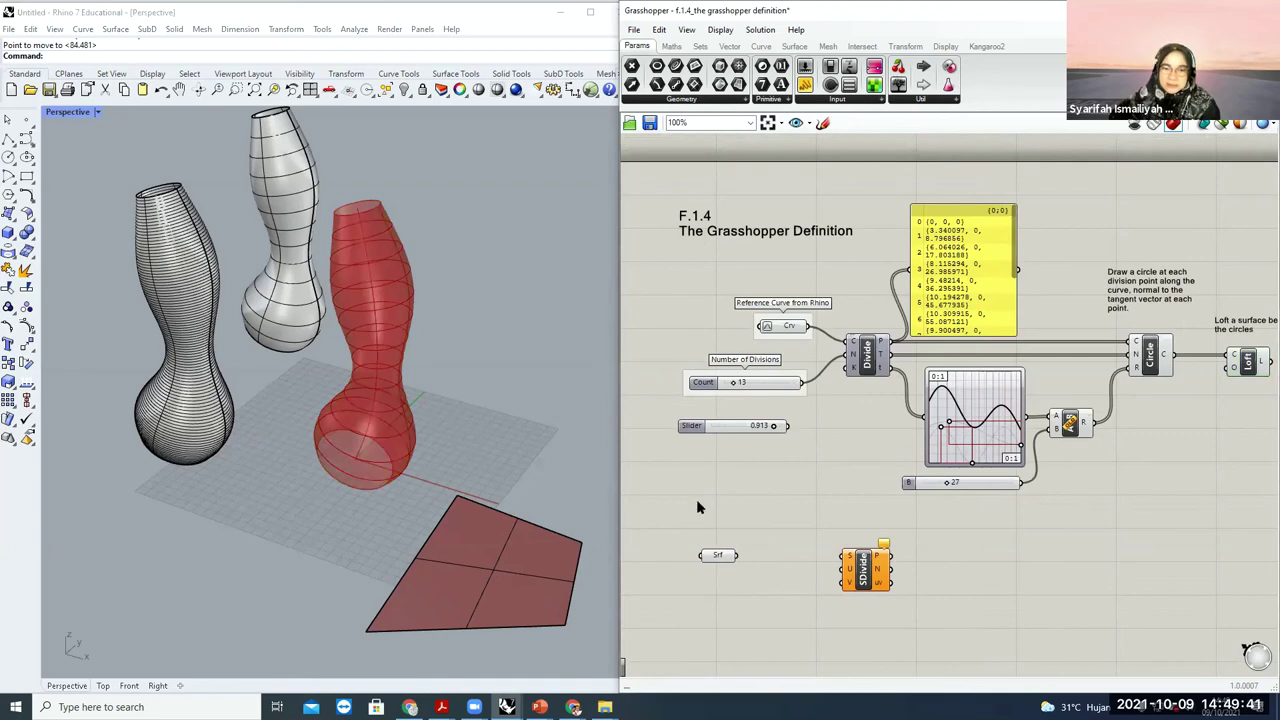
- Connect the Srf parameter to the surface input of the SDivide component and inspect the division points on the surface
{"action": "scroll", "coordinate": [928, 580], "scroll_direction": "up", "scroll_amount": 3}
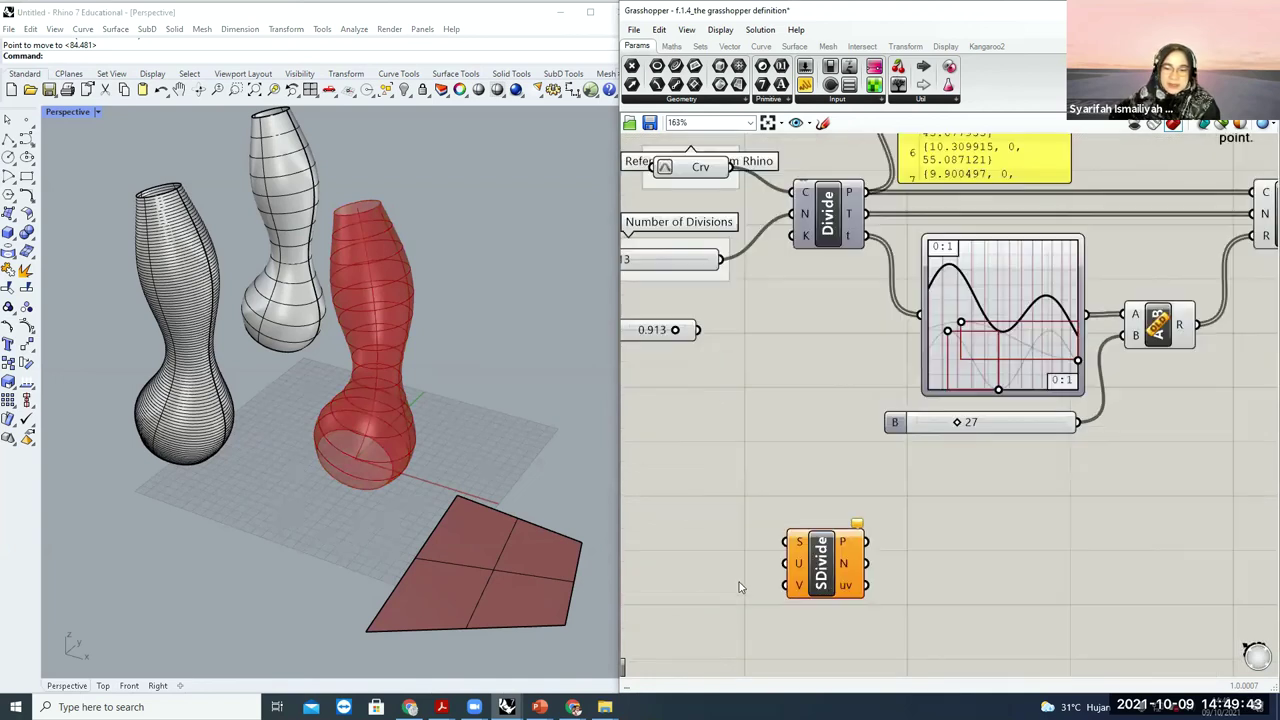
{"action": "scroll", "coordinate": [935, 525], "scroll_direction": "down", "scroll_amount": 3}
{"action": "scroll", "coordinate": [954, 557], "scroll_direction": "up", "scroll_amount": 2}
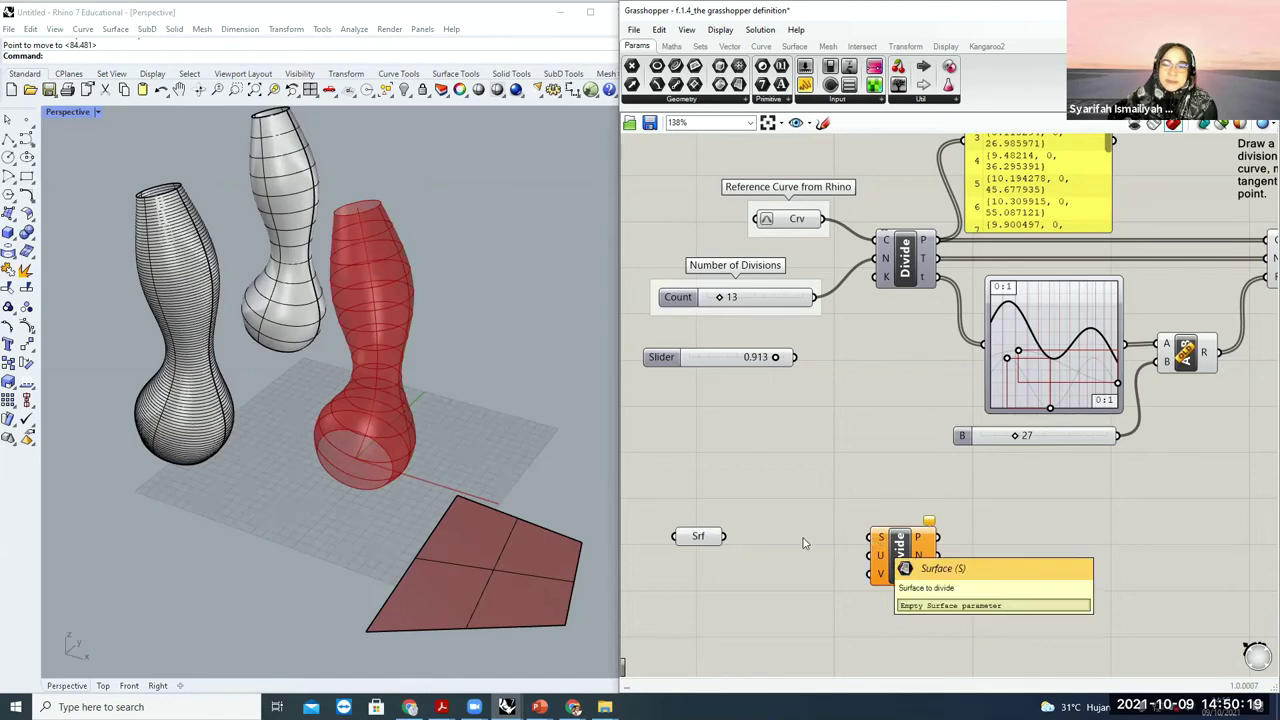
{"action": "left_click_drag", "start_coordinate": [727, 538], "coordinate": [868, 540]}
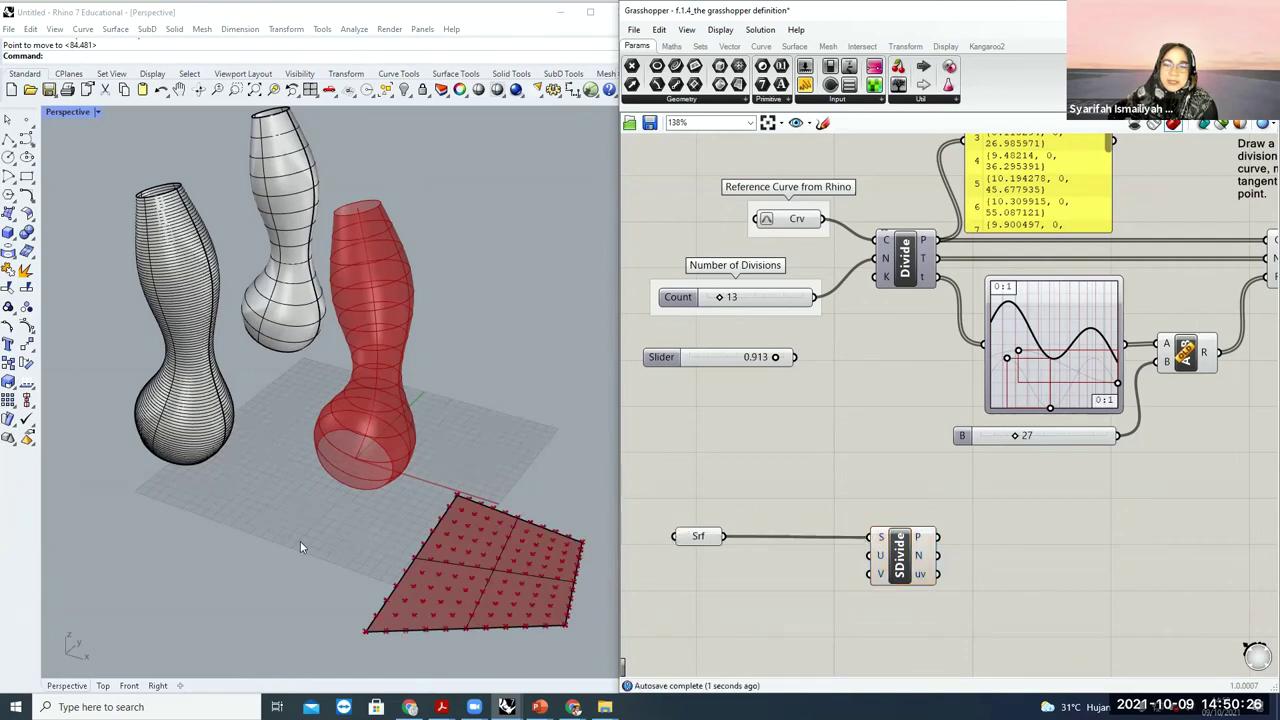
{"action": "scroll", "coordinate": [438, 559], "scroll_direction": "up", "scroll_amount": 3}
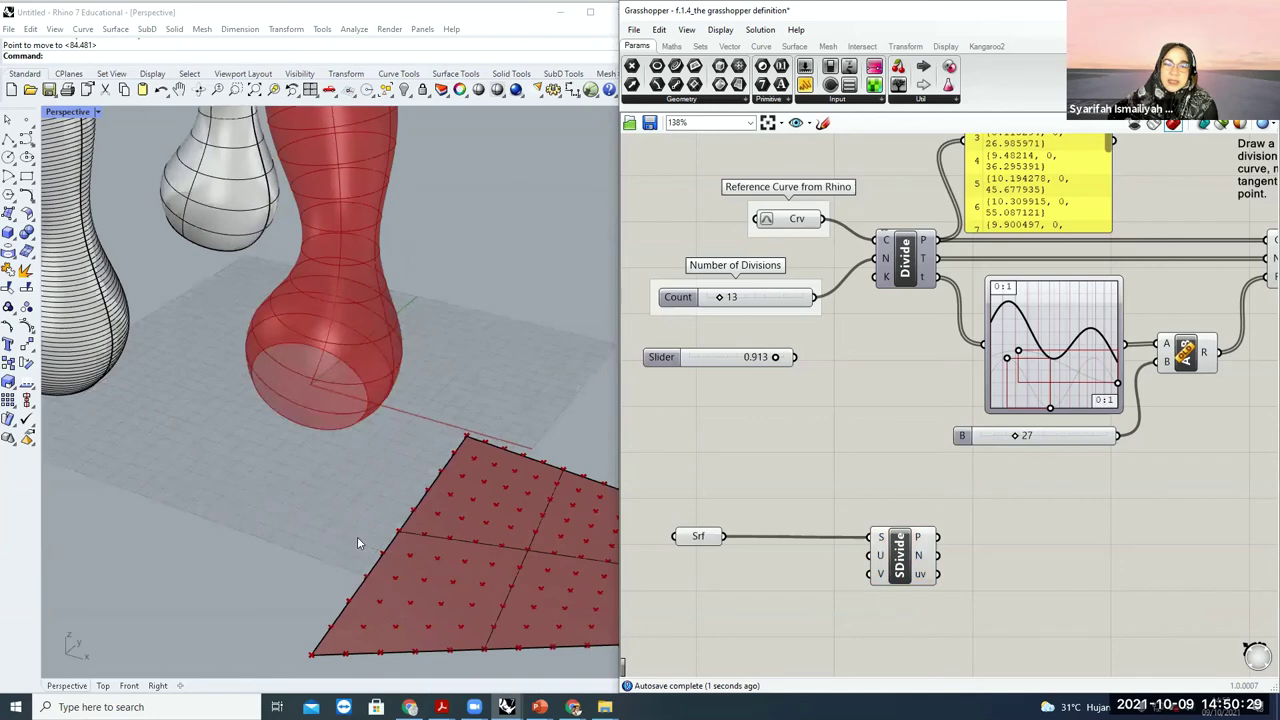
{"action": "scroll", "coordinate": [357, 543], "scroll_direction": "down", "scroll_amount": 3}
{"action": "scroll", "coordinate": [437, 583], "scroll_direction": "up", "scroll_amount": 6}
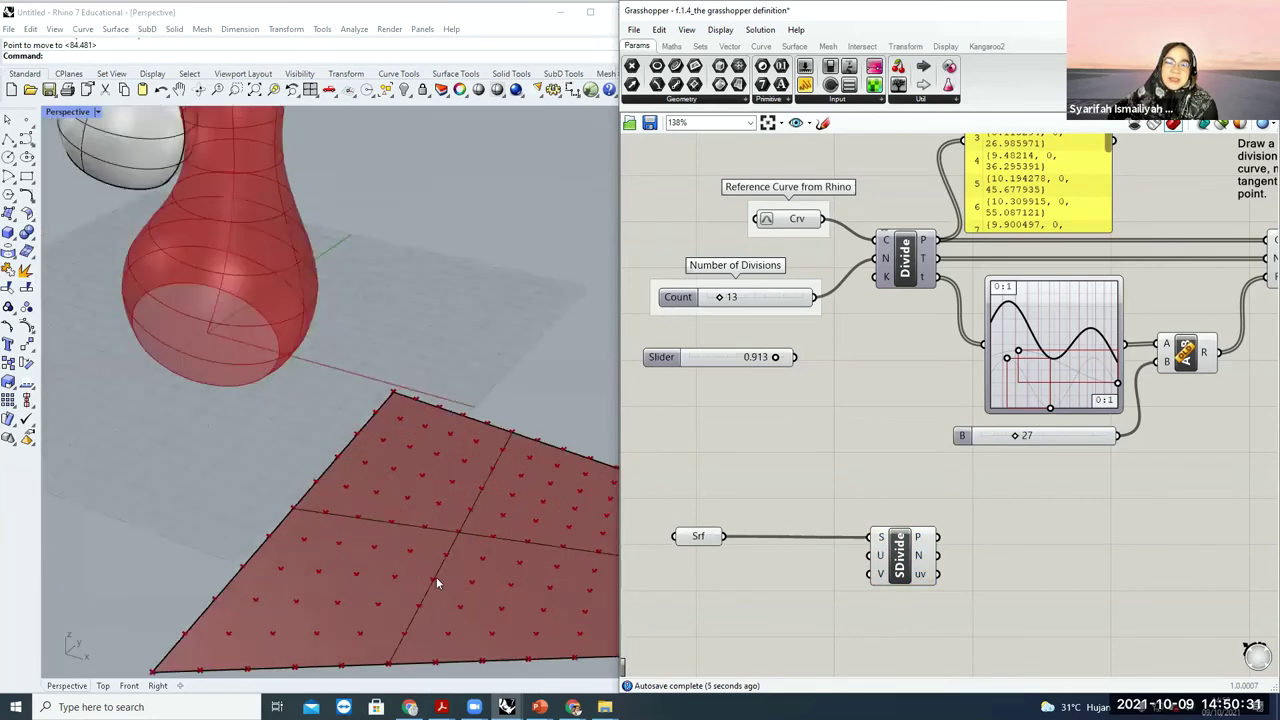
{"action": "scroll", "coordinate": [437, 583], "scroll_direction": "down", "scroll_amount": 2}
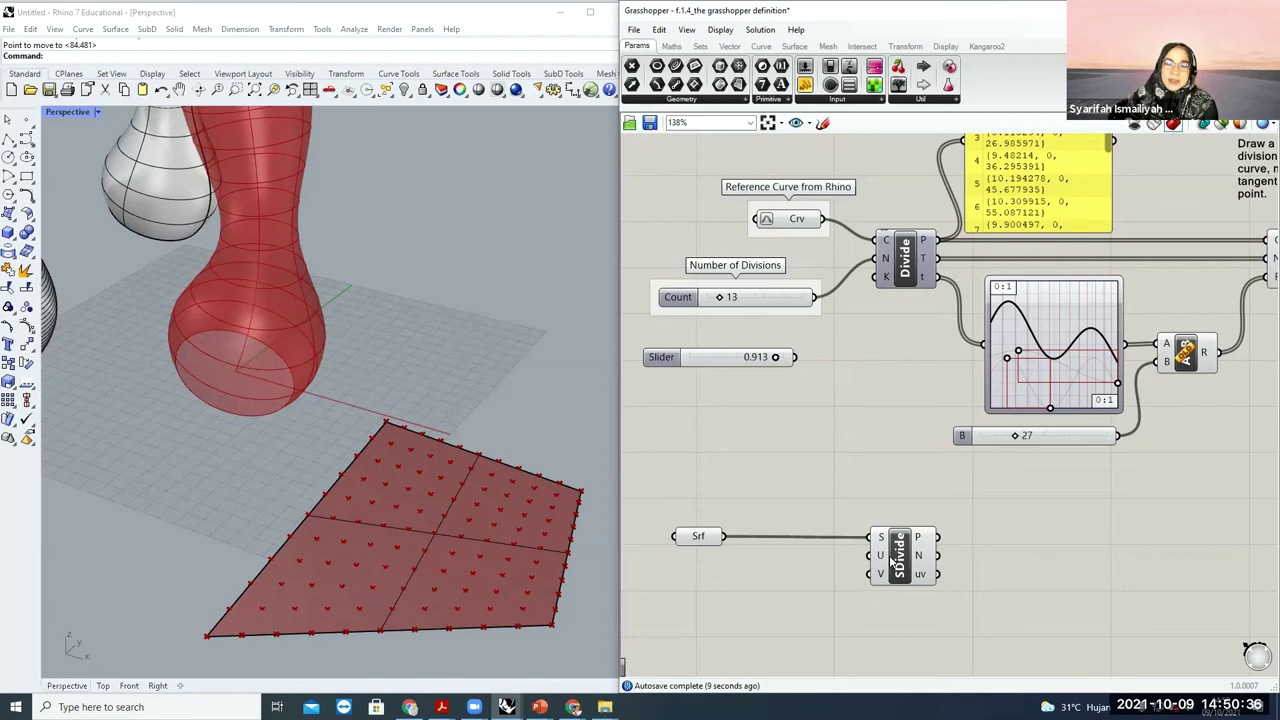
- Delete the unconnected 0.913 slider and place a new Number Slider just below the Srf parameter
{"action": "left_click_drag", "start_coordinate": [662, 366], "coordinate": [688, 402]}
{"action": "key", "text": "Delete"}
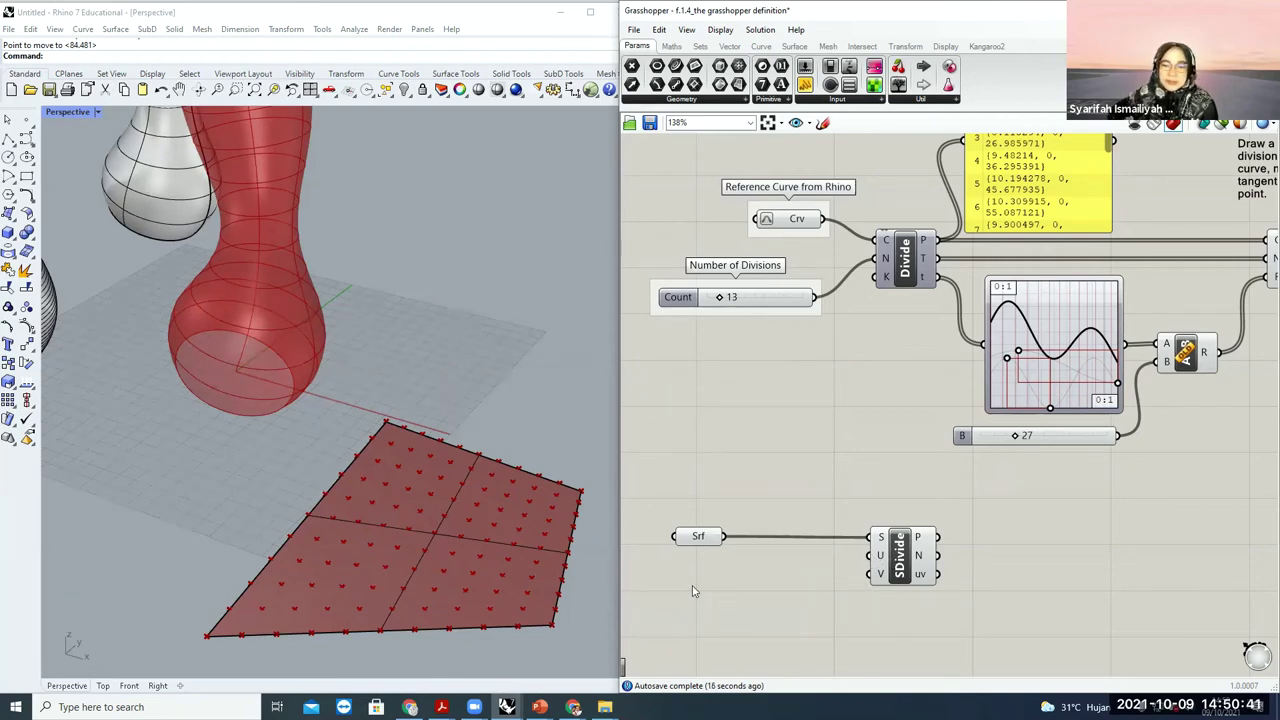
{"action": "double_click", "coordinate": [691, 580]}
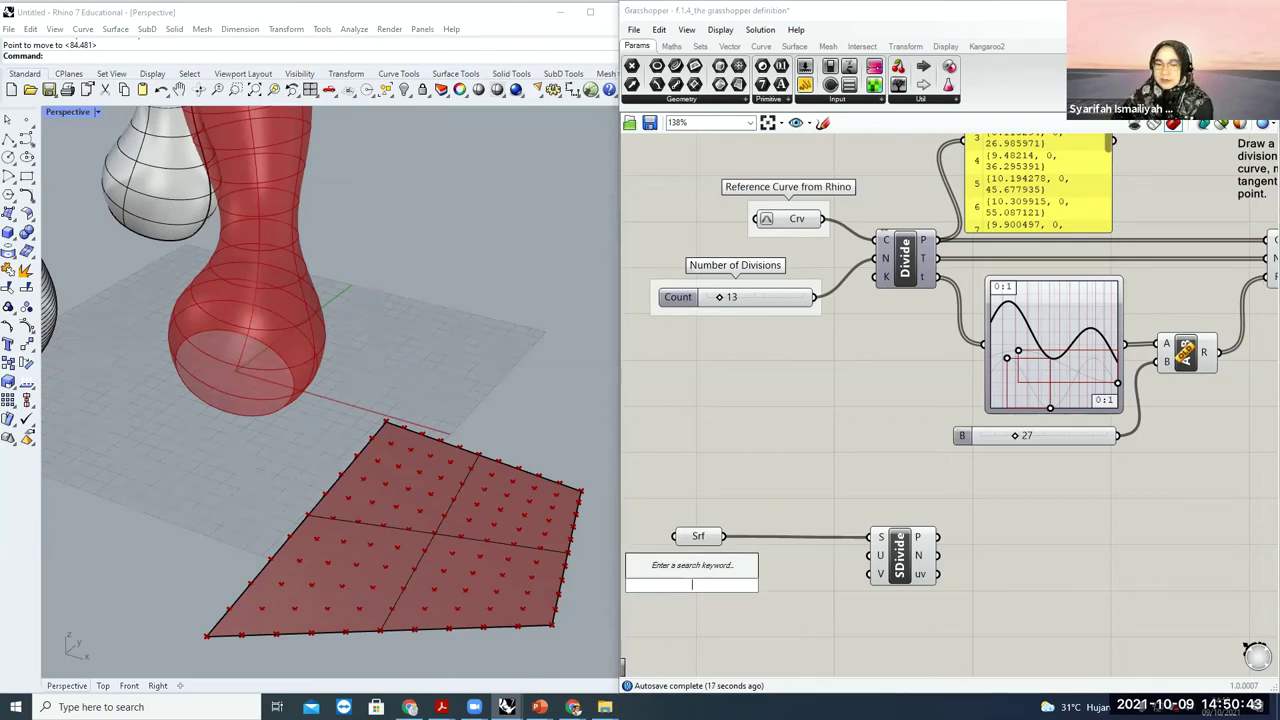
{"action": "type", "text": "slider"}
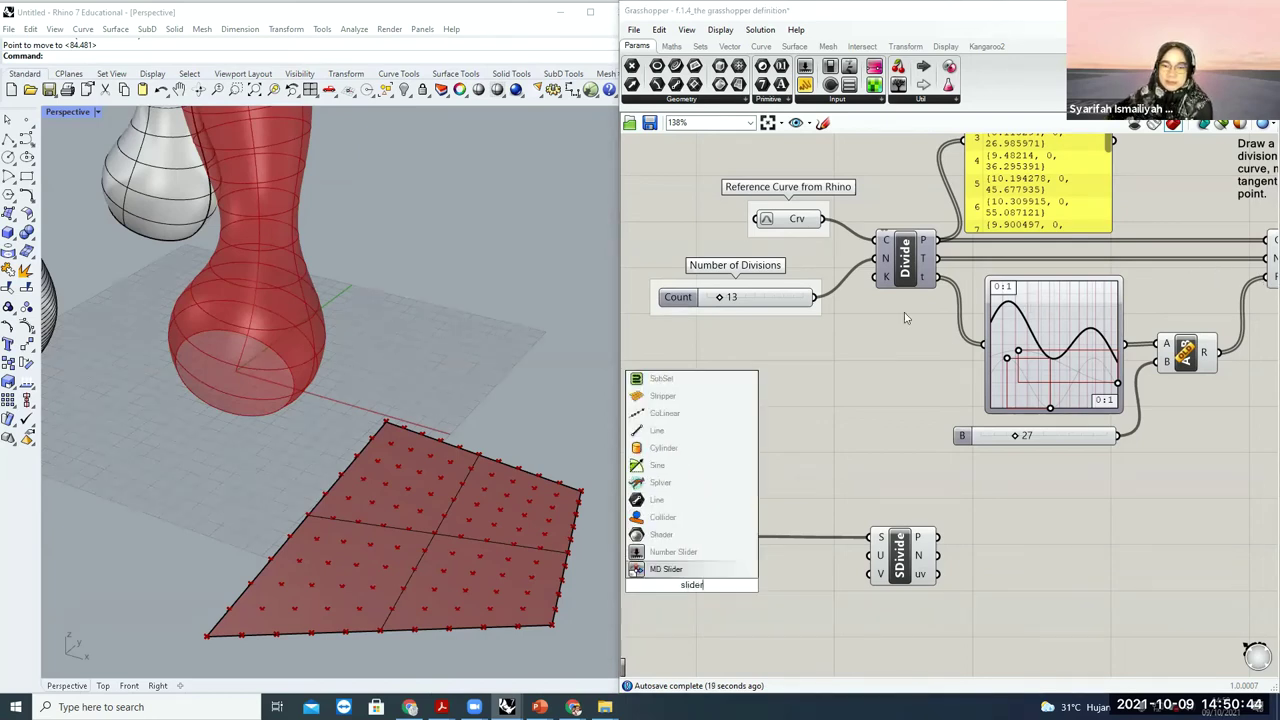
{"action": "left_click", "coordinate": [670, 555]}
{"action": "left_click_drag", "start_coordinate": [641, 594], "coordinate": [661, 587]}
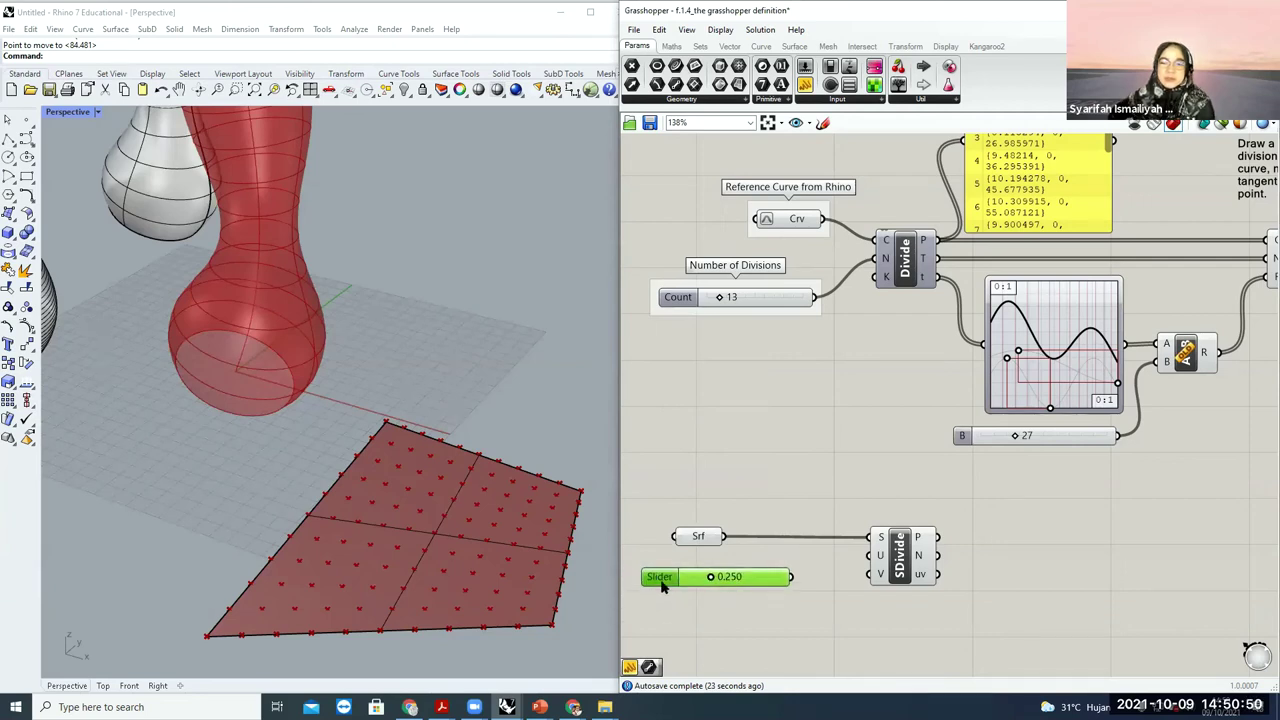
- Set the new slider's rounding to integer numbers and name it U count
{"action": "double_click", "coordinate": [660, 578]}
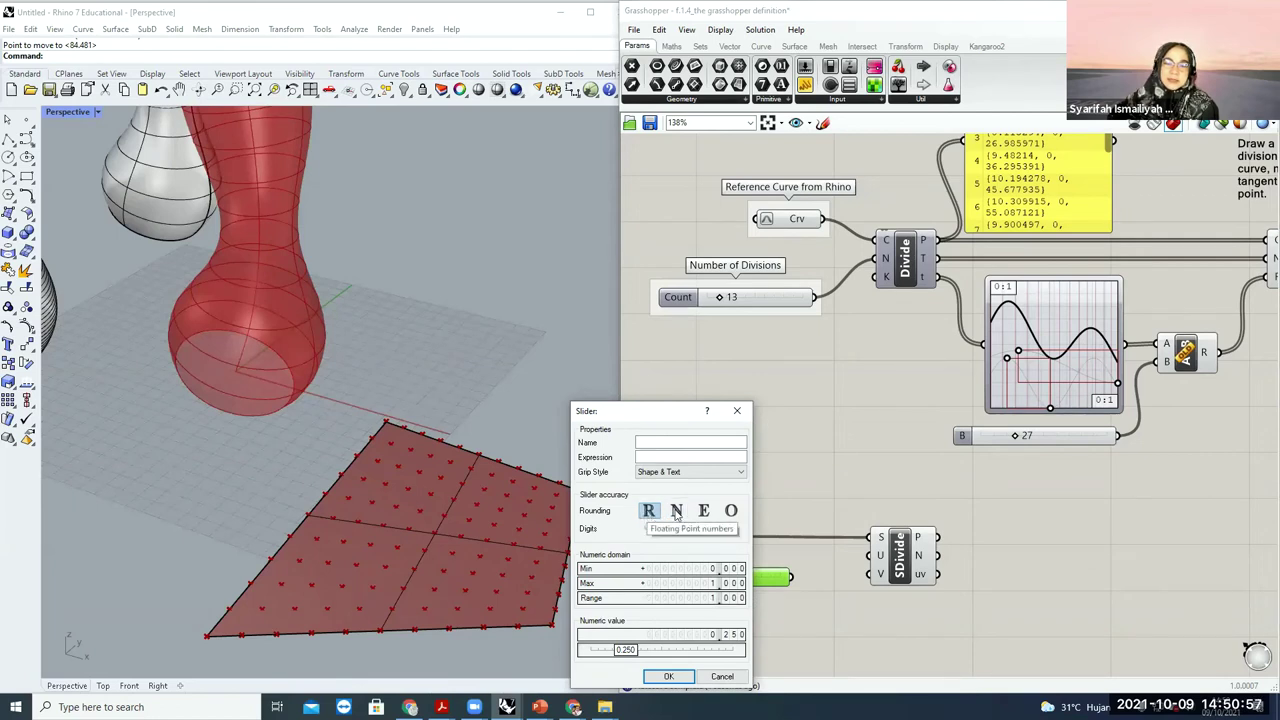
{"action": "left_click", "coordinate": [676, 511]}
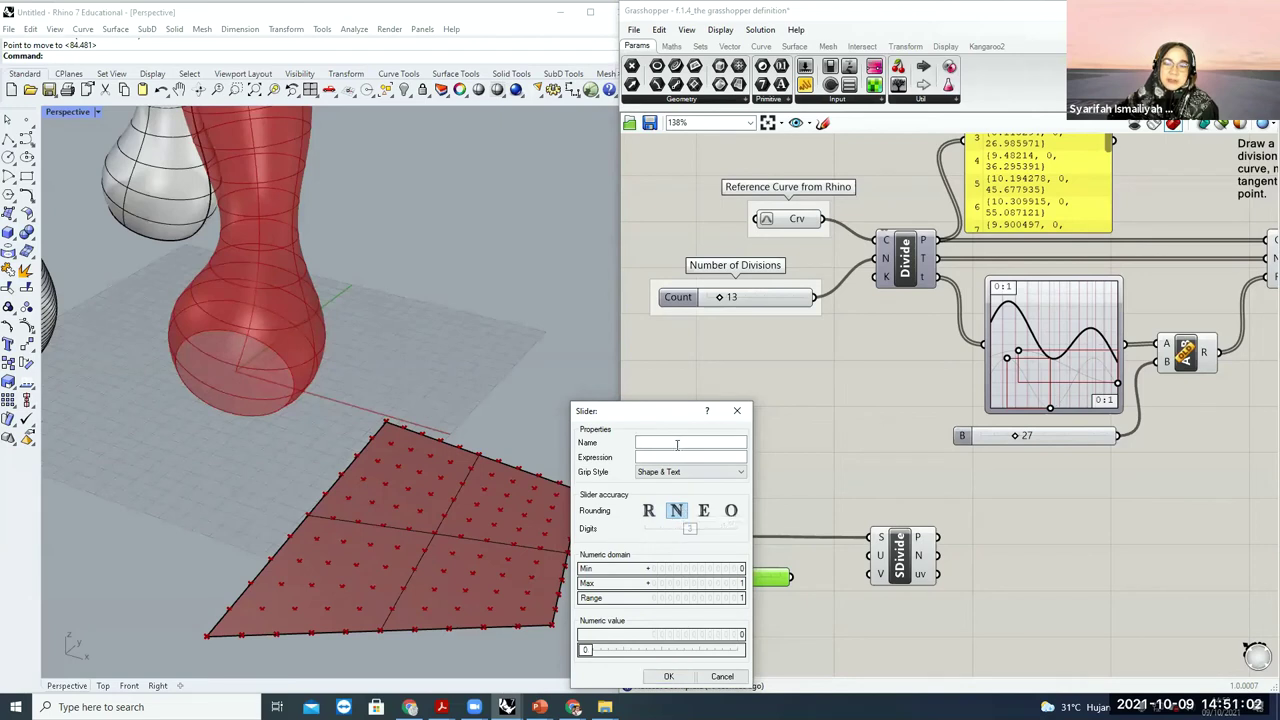
{"action": "type", "text": "U ciount"}
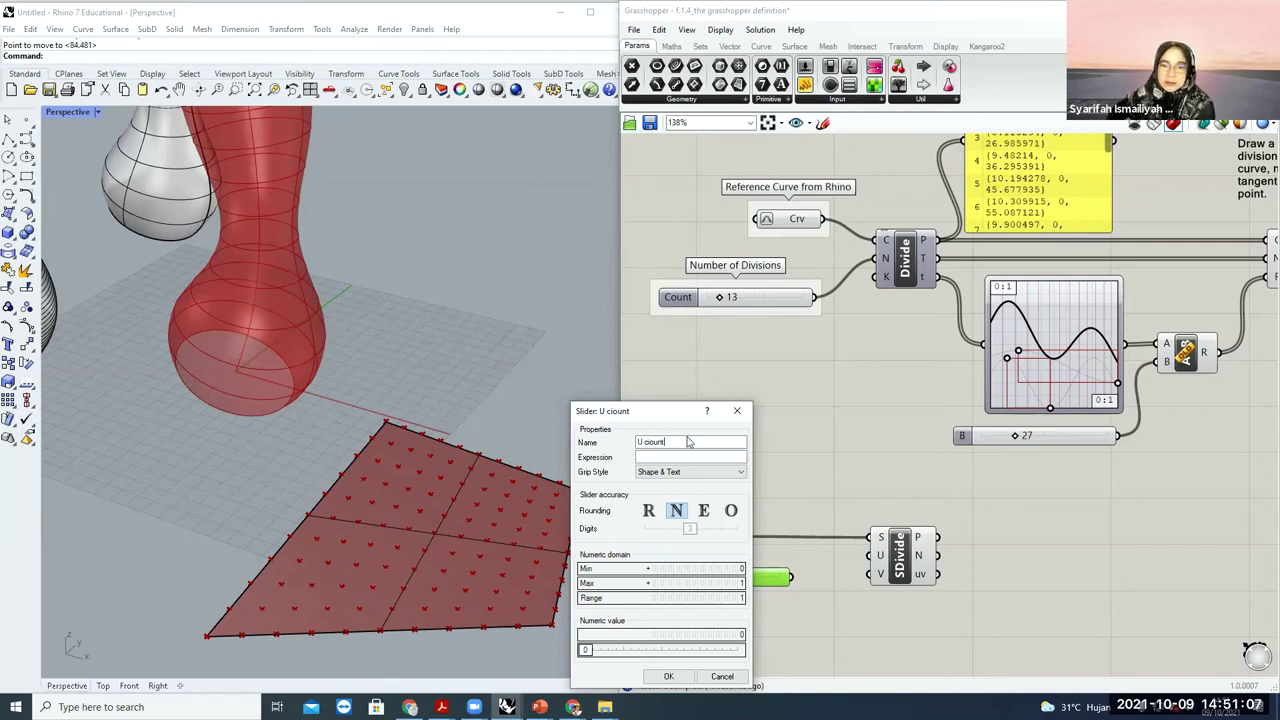
{"action": "left_click", "coordinate": [652, 441]}
{"action": "key", "text": "BackSpace"}
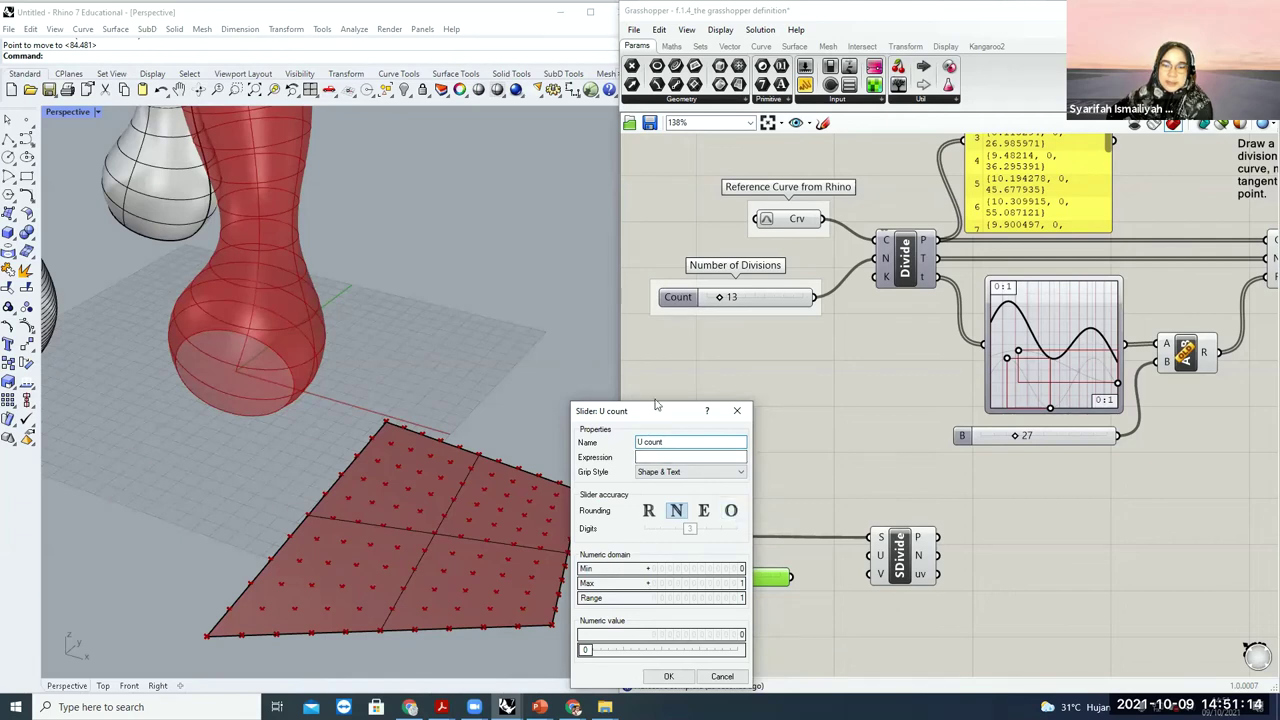
{"action": "left_click_drag", "start_coordinate": [613, 254], "coordinate": [613, 252]}
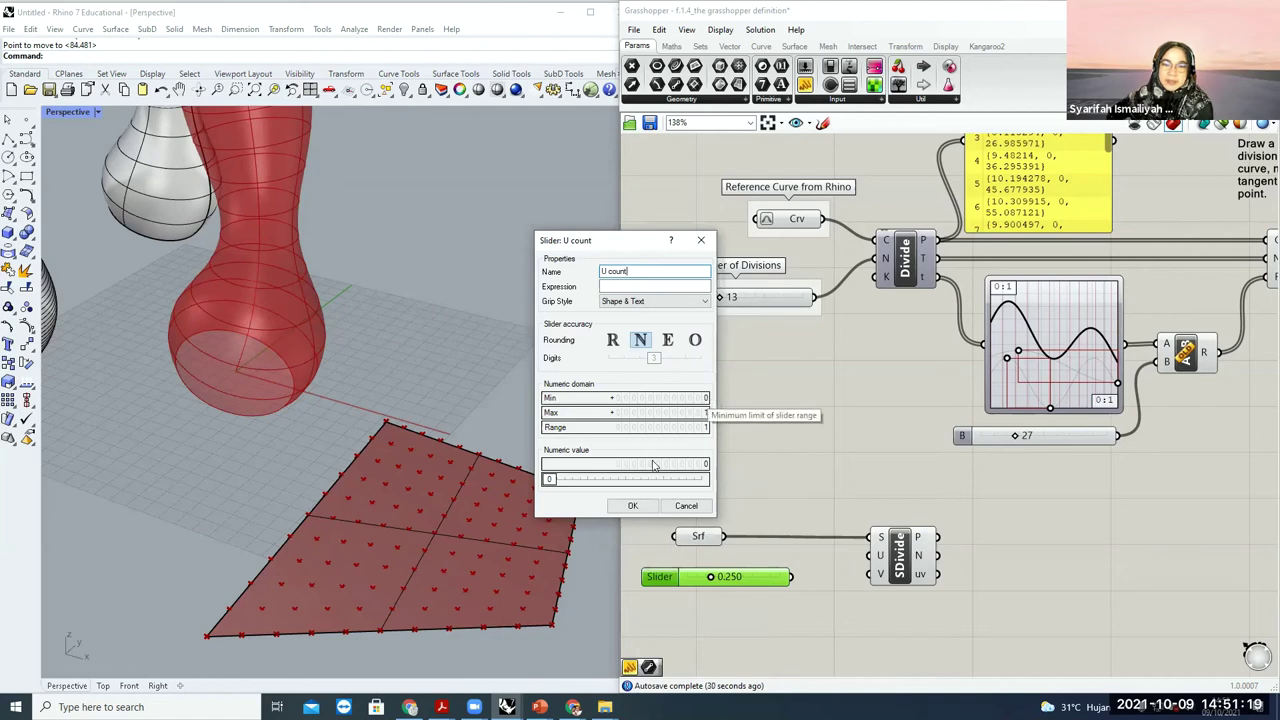
- Give the U count slider a numeric domain with a minimum of 2 and a maximum of 100
{"action": "double_click", "coordinate": [704, 400]}
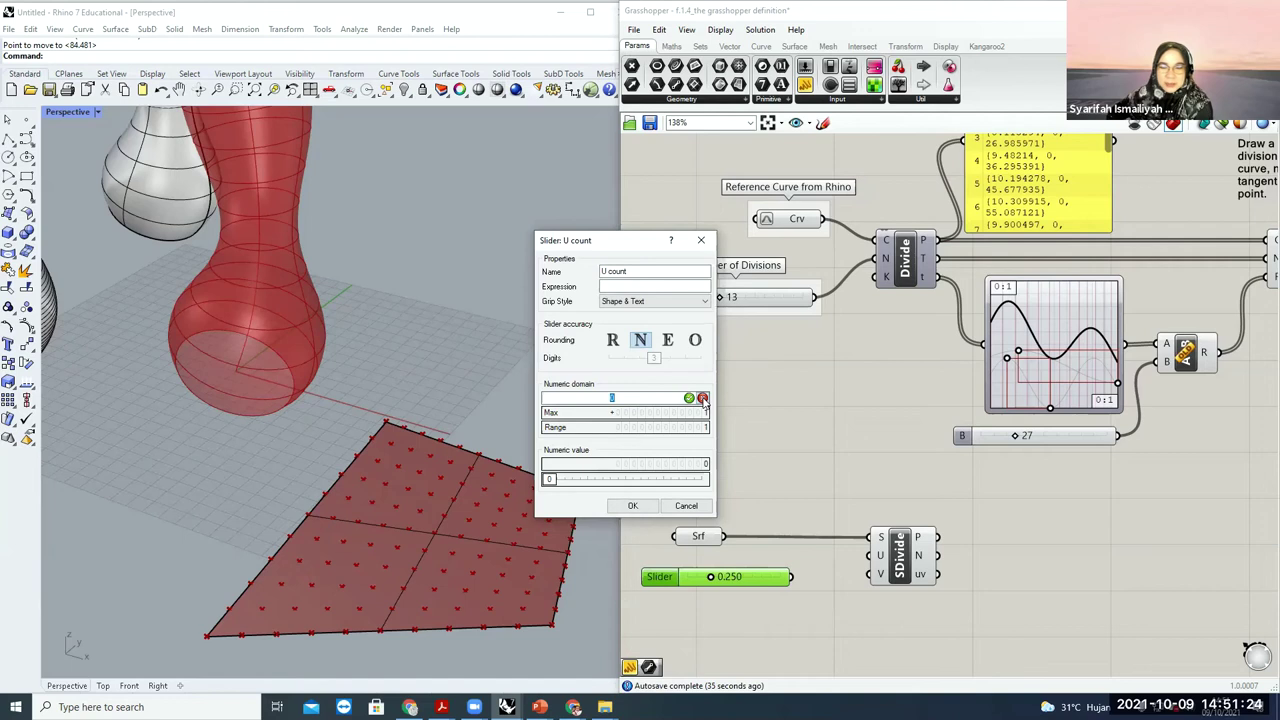
{"action": "type", "text": "2"}
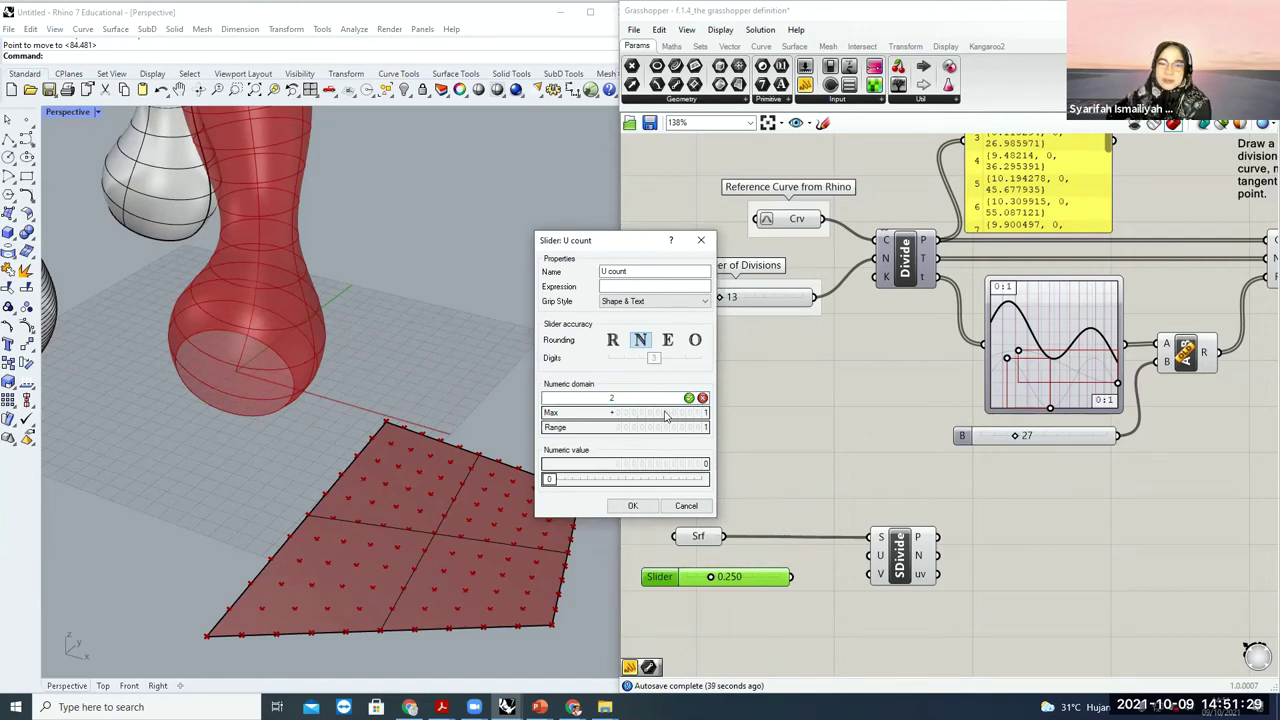
{"action": "double_click", "coordinate": [665, 412]}
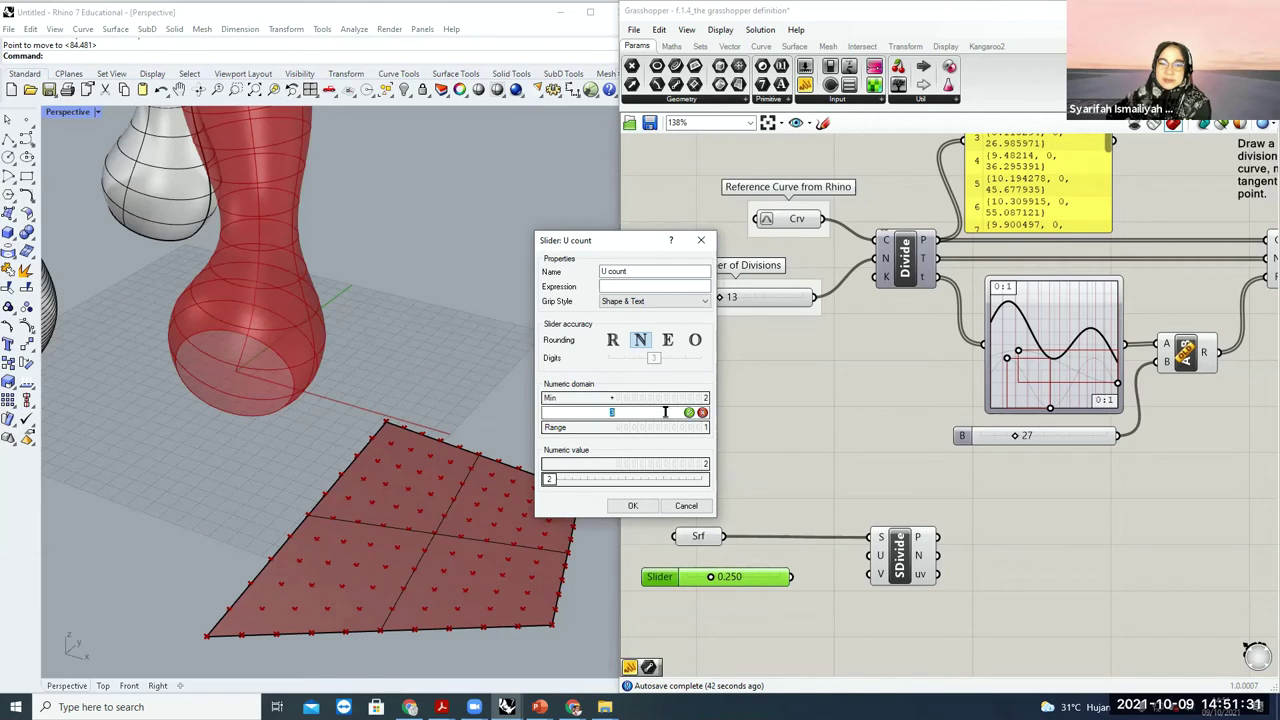
{"action": "type", "text": "100"}
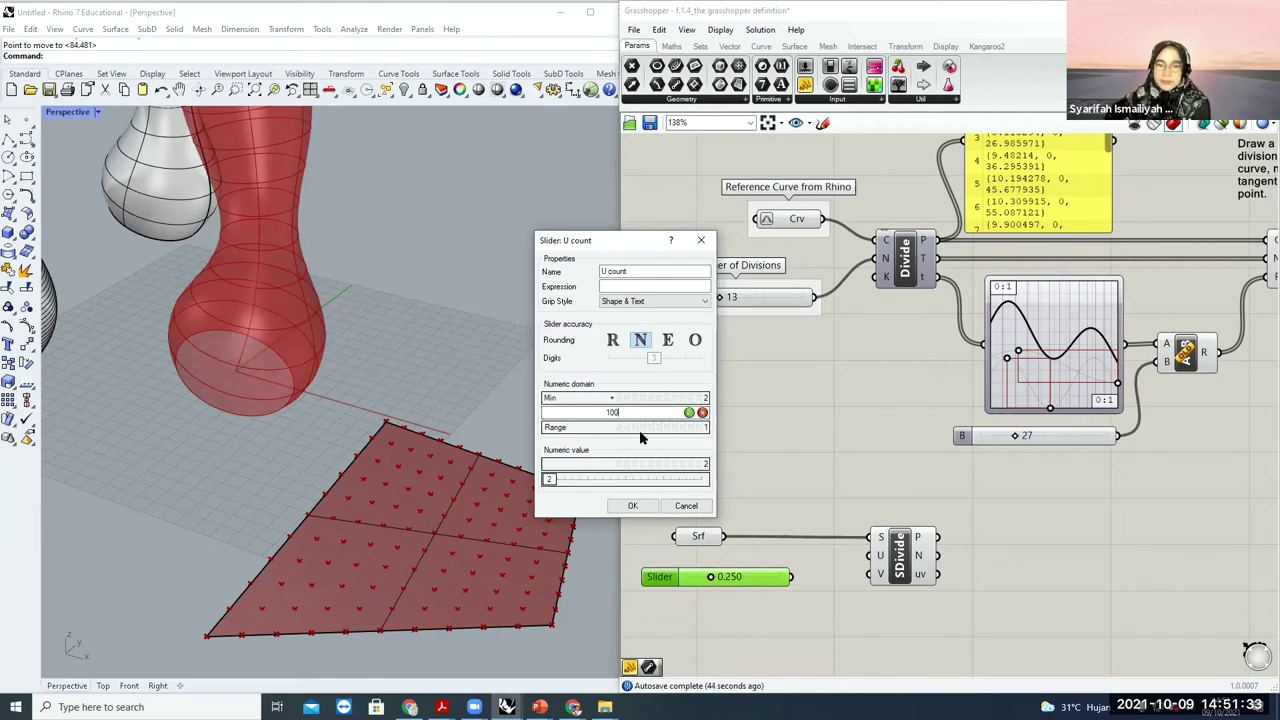
{"action": "key", "text": "Return"}
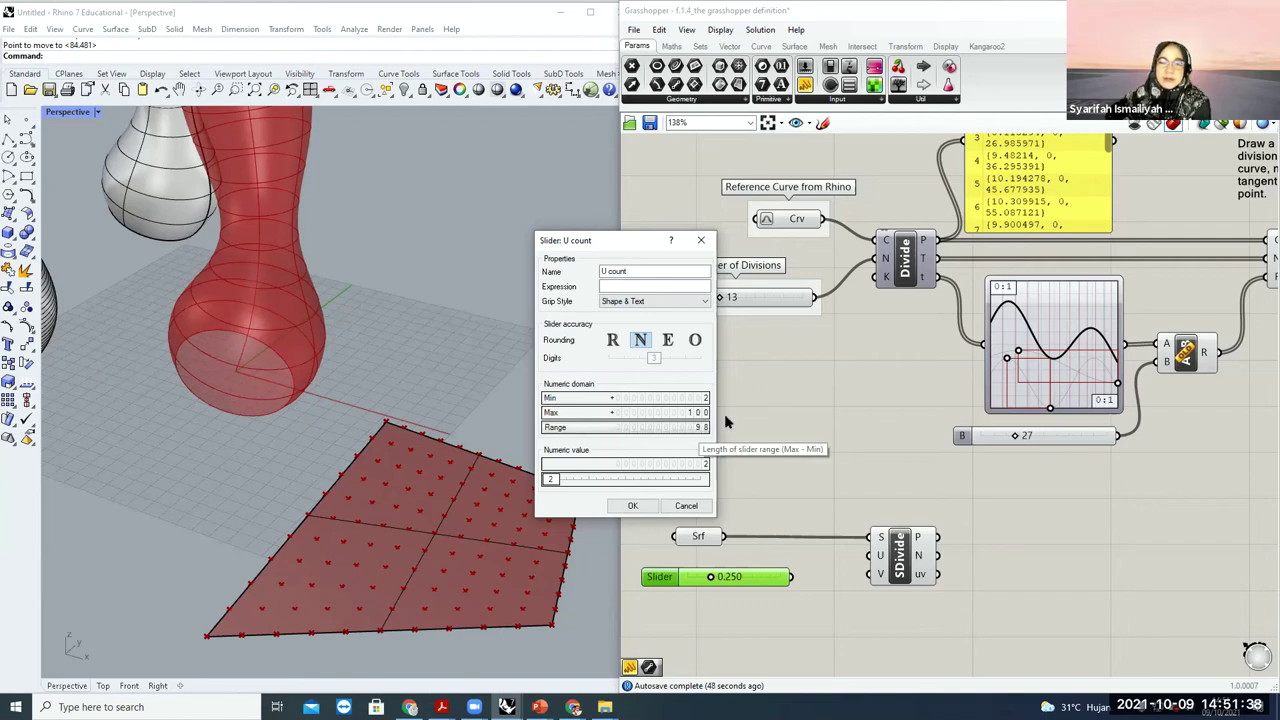
{"action": "left_click", "coordinate": [636, 508]}
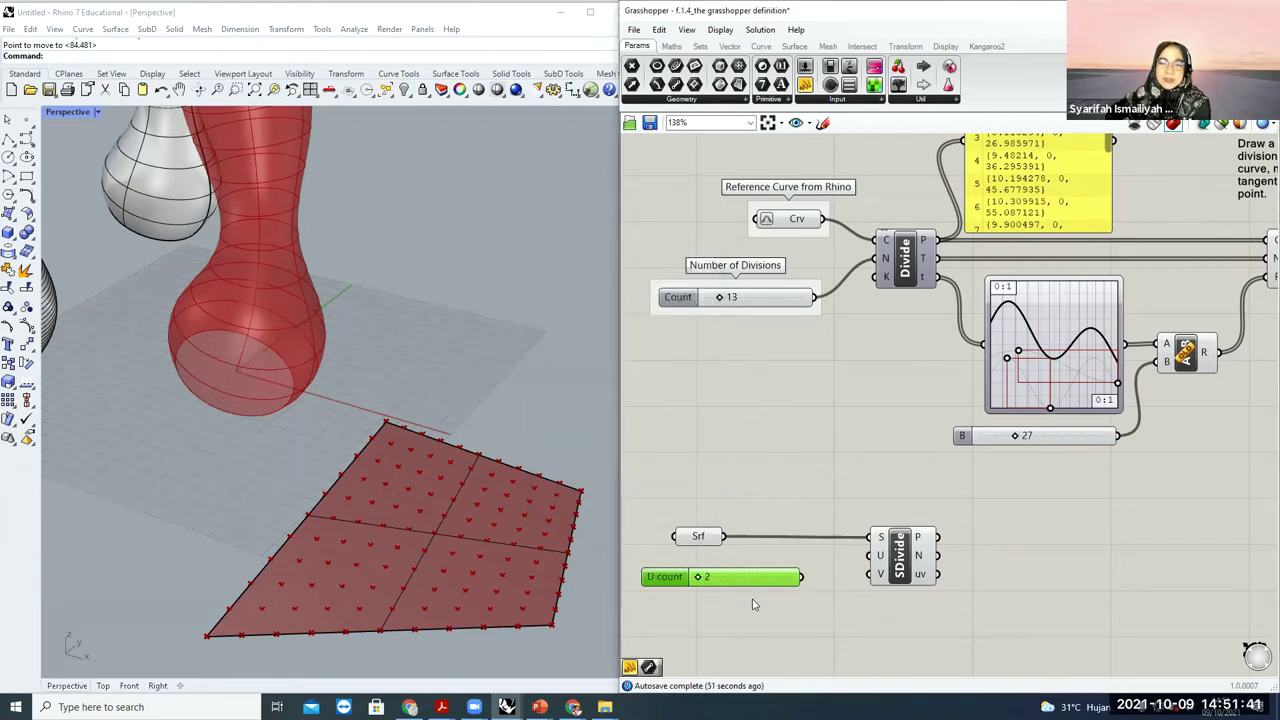
- Connect the U count slider to SDivide's U input, unplugging and reconnecting it to compare the surface's division points
{"action": "left_click_drag", "start_coordinate": [675, 577], "coordinate": [670, 570]}
{"action": "left_click_drag", "start_coordinate": [797, 570], "coordinate": [868, 556]}
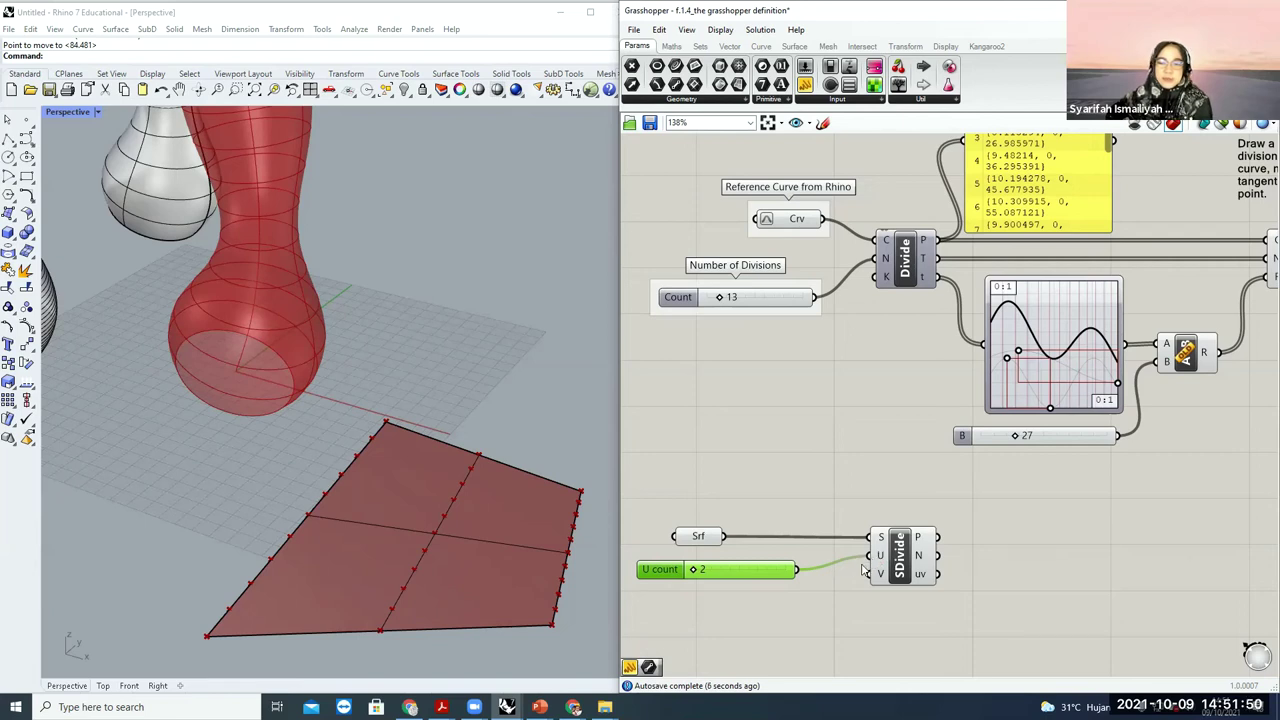
{"action": "left_click_drag", "start_coordinate": [840, 572], "coordinate": [845, 572]}
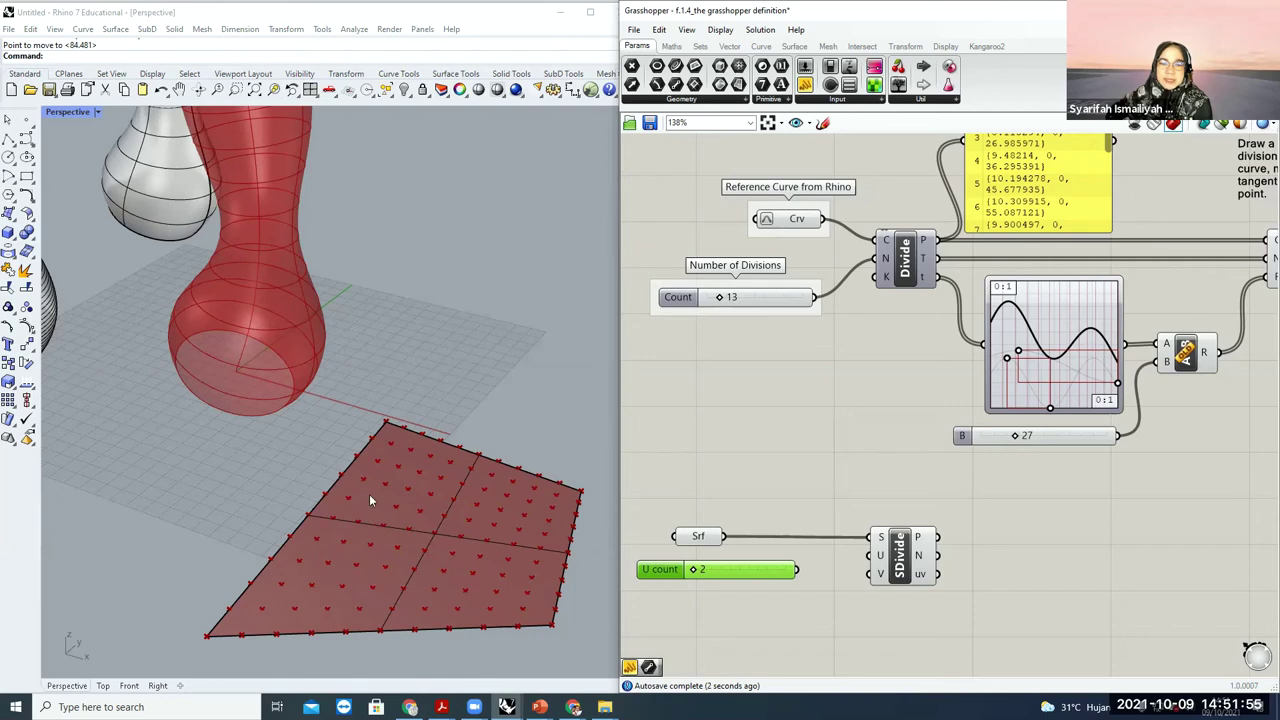
{"action": "left_click_drag", "start_coordinate": [797, 569], "coordinate": [880, 556]}
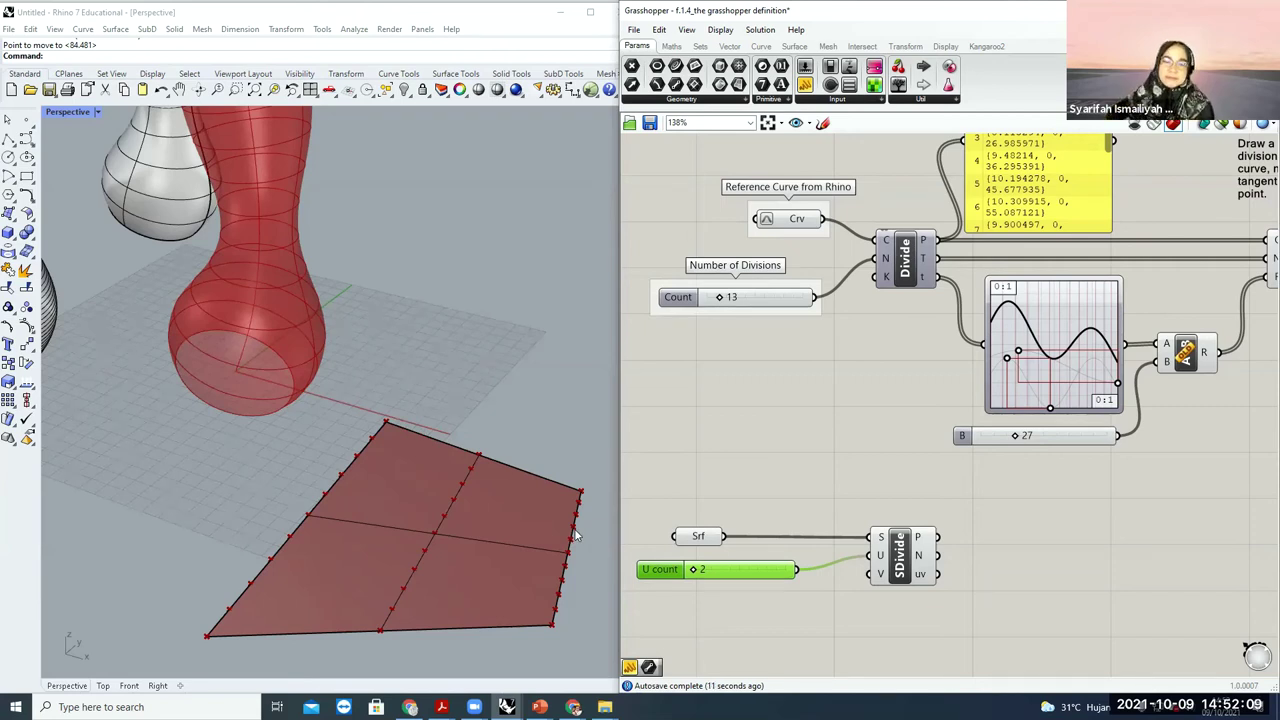
{"action": "mouse_move", "coordinate": [523, 569]}
{"action": "right_mouse_down"}
{"action": "mouse_move", "coordinate": [543, 523]}
{"action": "mouse_move", "coordinate": [534, 557]}
{"action": "mouse_move", "coordinate": [521, 546]}
{"action": "right_mouse_up"}
{"action": "scroll", "coordinate": [547, 555], "scroll_direction": "up", "scroll_amount": 3}
{"action": "scroll", "coordinate": [547, 555], "scroll_direction": "down", "scroll_amount": 3}
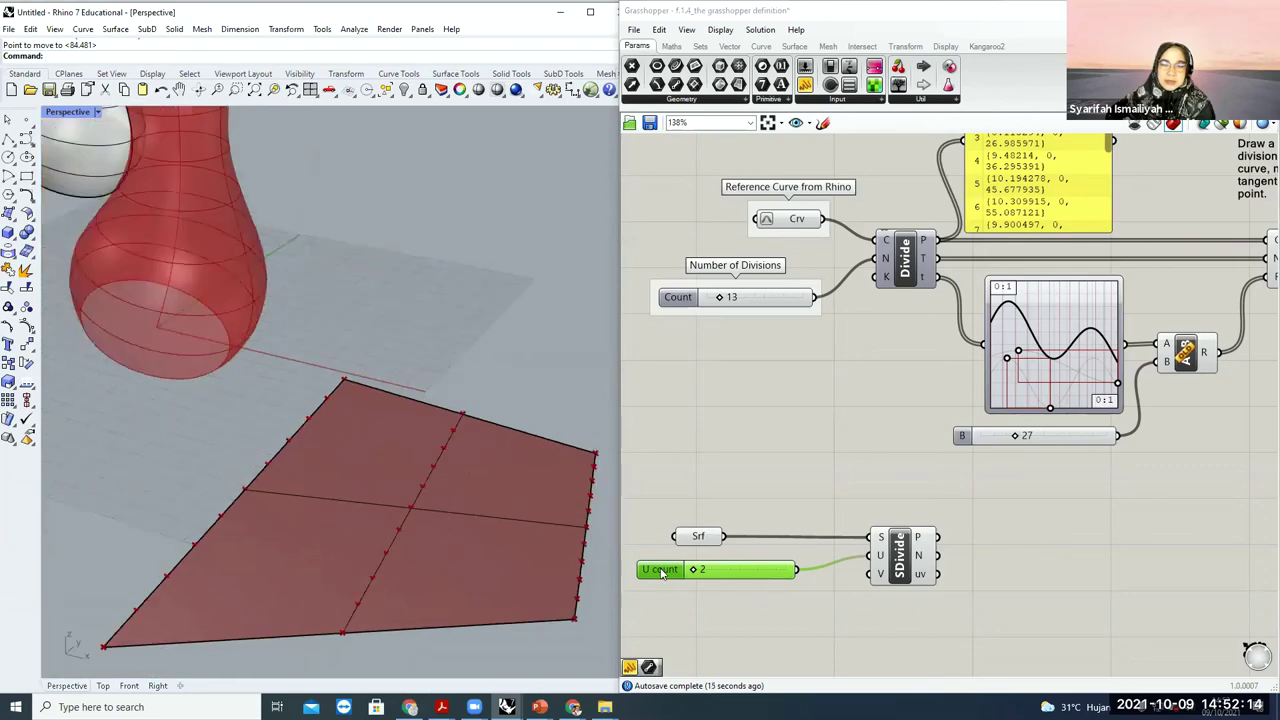
- Duplicate the U count slider directly below the original and rename the copy V count
{"action": "left_click_drag", "start_coordinate": [661, 572], "coordinate": [661, 614], "text": "alt"}
{"action": "double_click", "coordinate": [661, 609]}
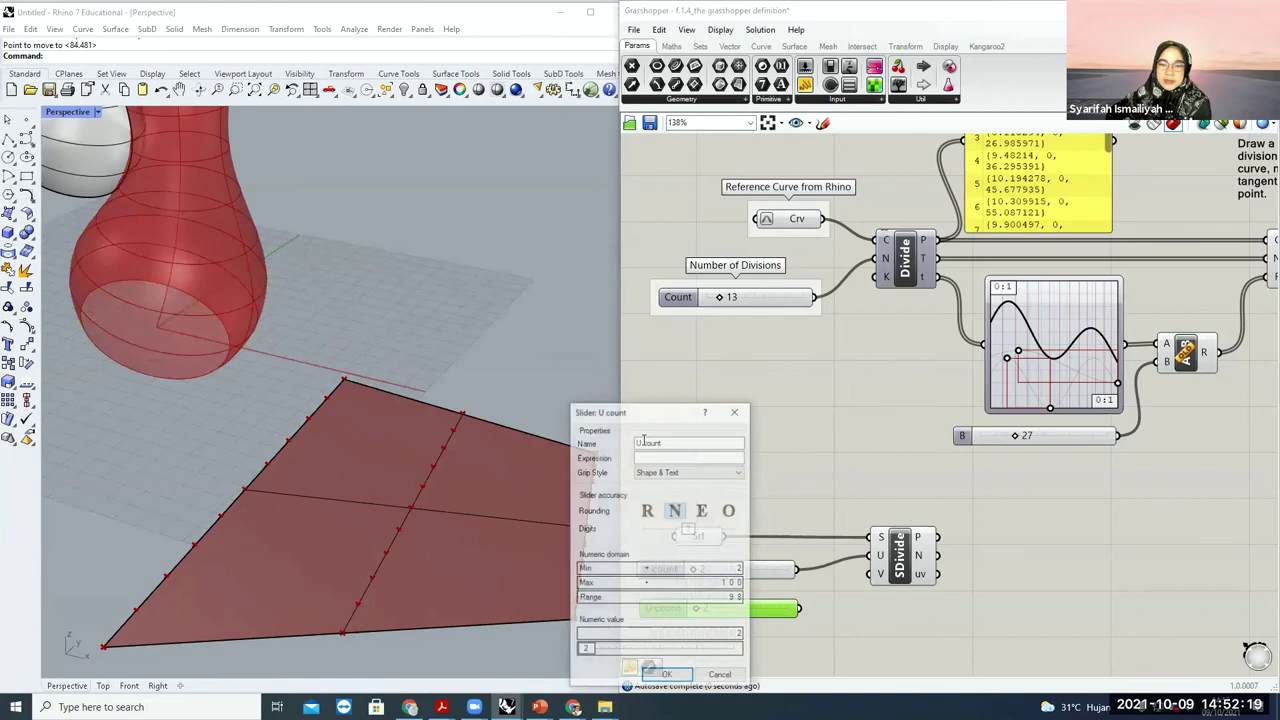
{"action": "type", "text": "V"}
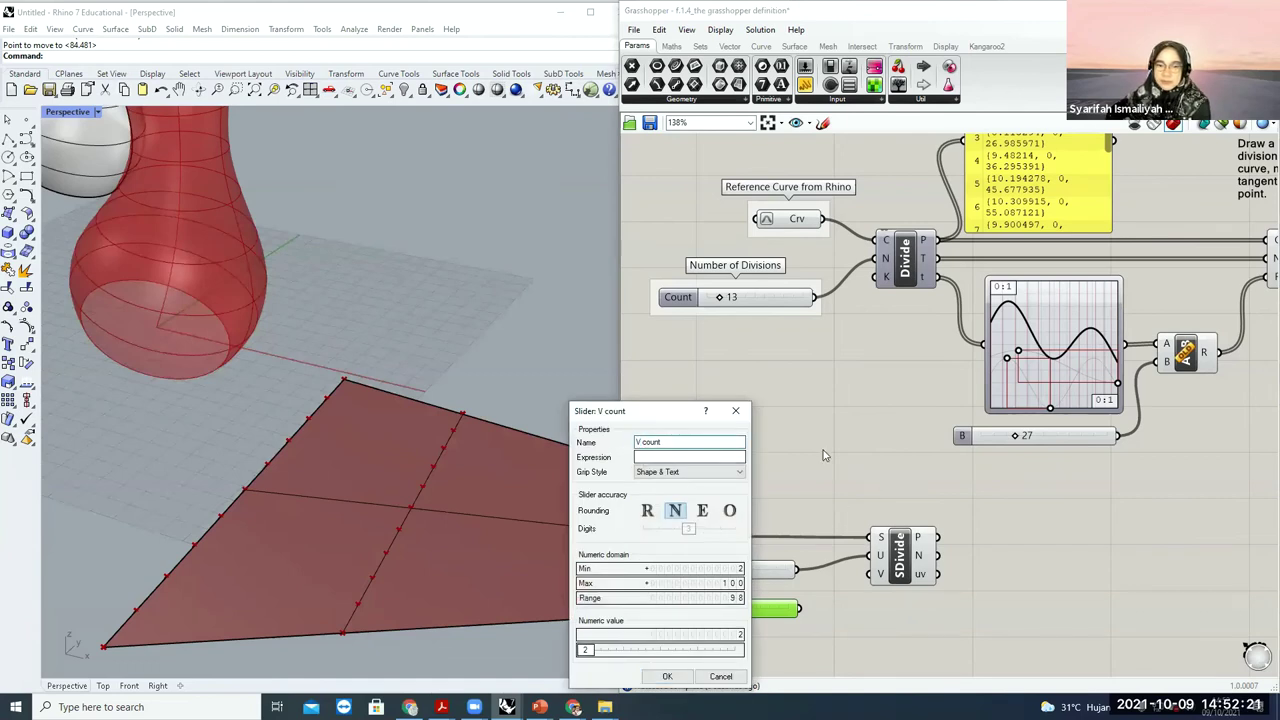
{"action": "left_click", "coordinate": [667, 677]}
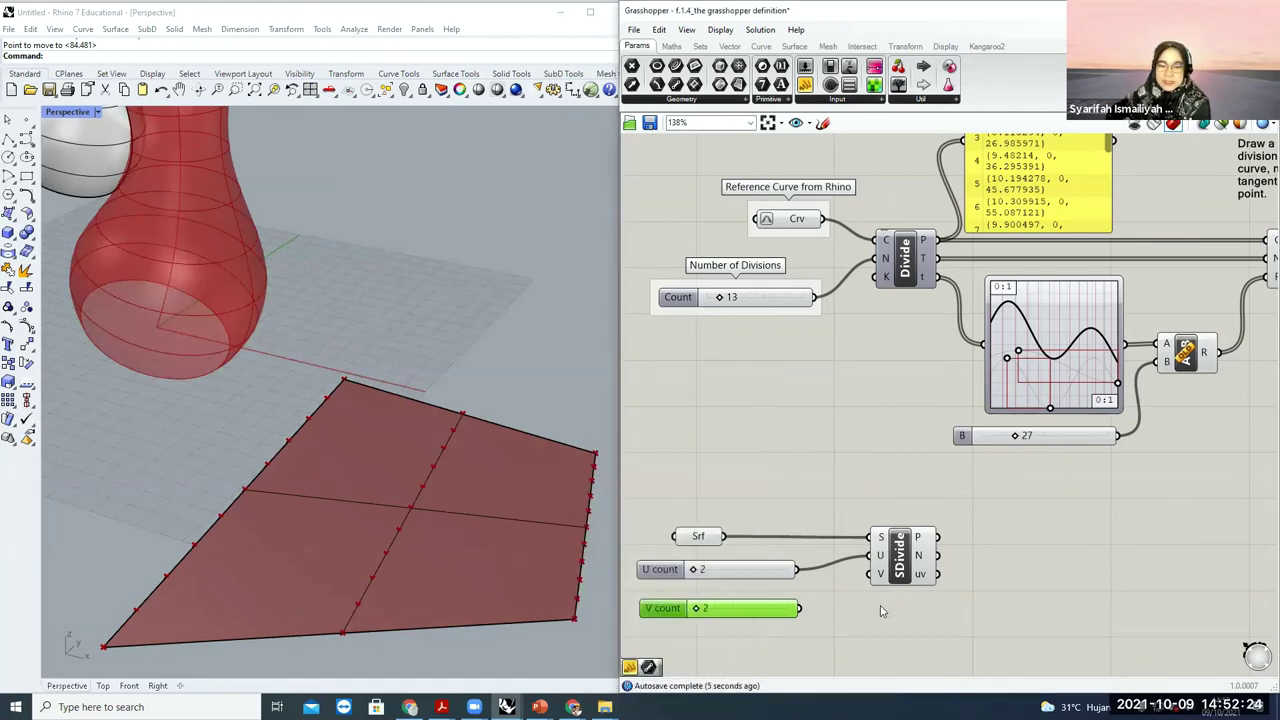
- Connect the V count slider to SDivide's V input and set both the U count and V count sliders to 23
{"action": "left_click_drag", "start_coordinate": [800, 609], "coordinate": [873, 573]}
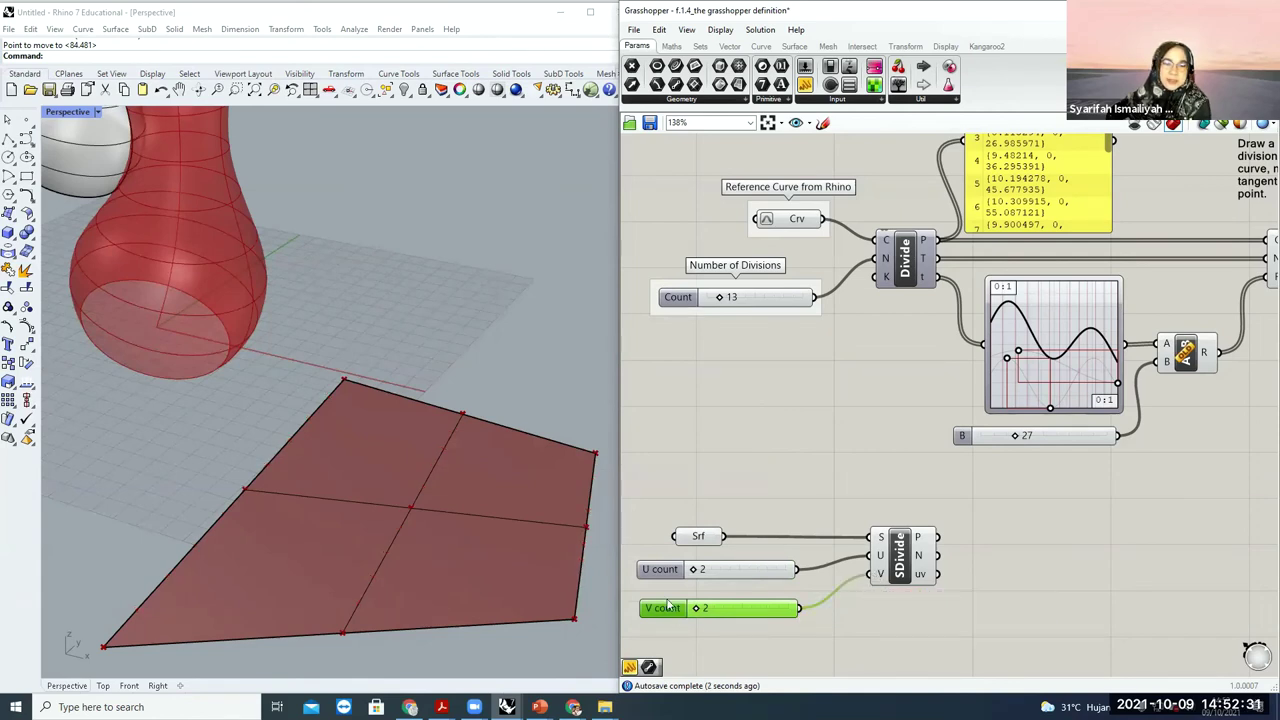
{"action": "left_click_drag", "start_coordinate": [697, 569], "coordinate": [857, 609]}
{"action": "left_click_drag", "start_coordinate": [740, 611], "coordinate": [713, 571]}
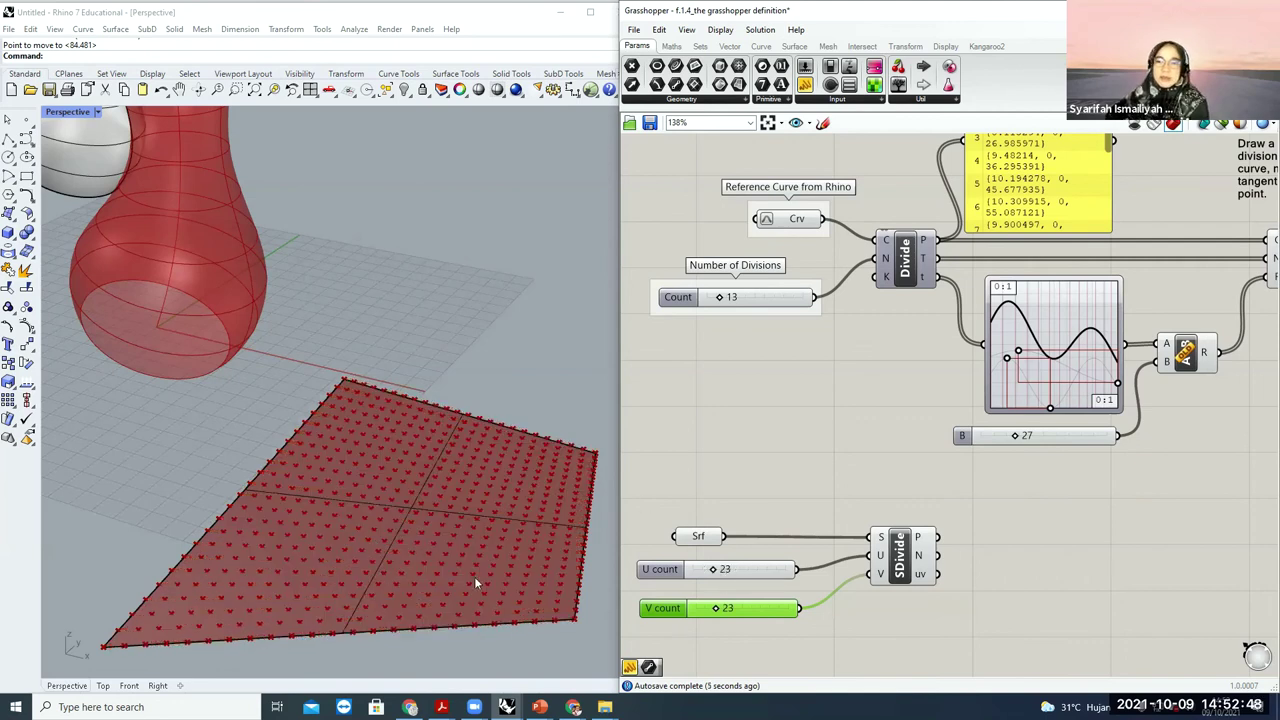
{"action": "scroll", "coordinate": [775, 520], "scroll_direction": "down", "scroll_amount": 2}
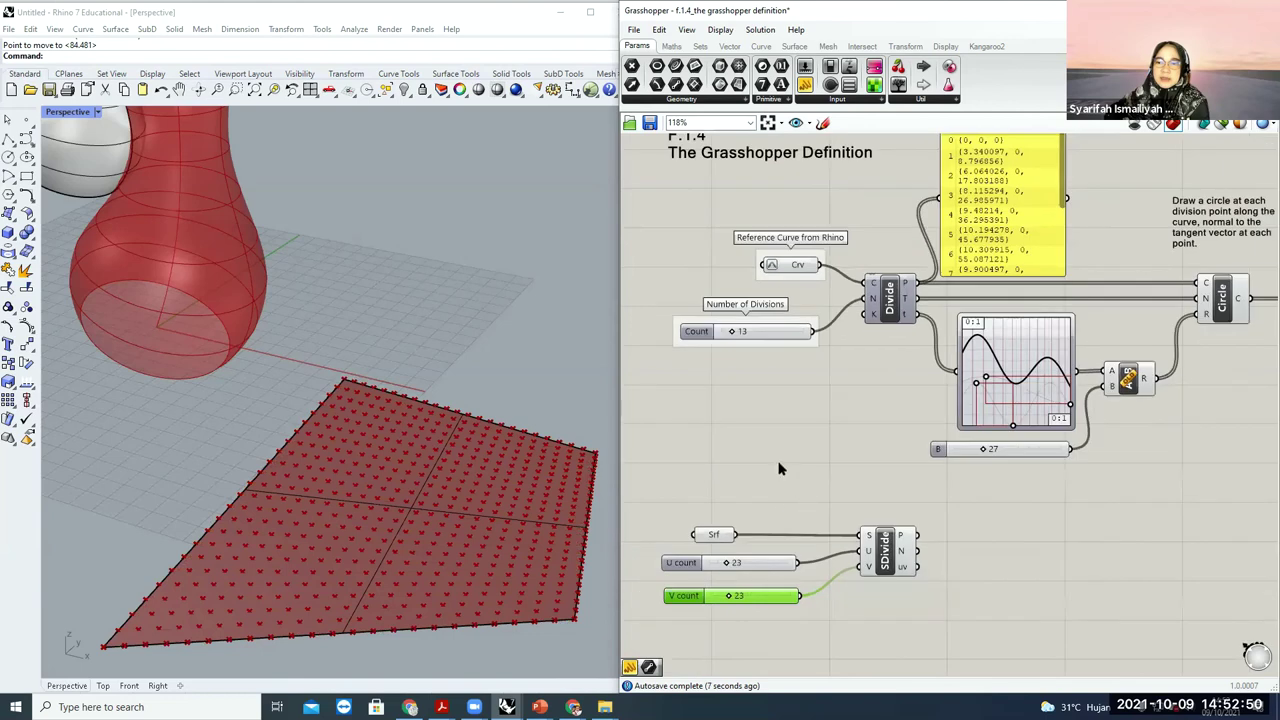
{"action": "scroll", "coordinate": [751, 432], "scroll_direction": "down", "scroll_amount": 1}
{"action": "scroll", "coordinate": [675, 488], "scroll_direction": "up", "scroll_amount": 3}
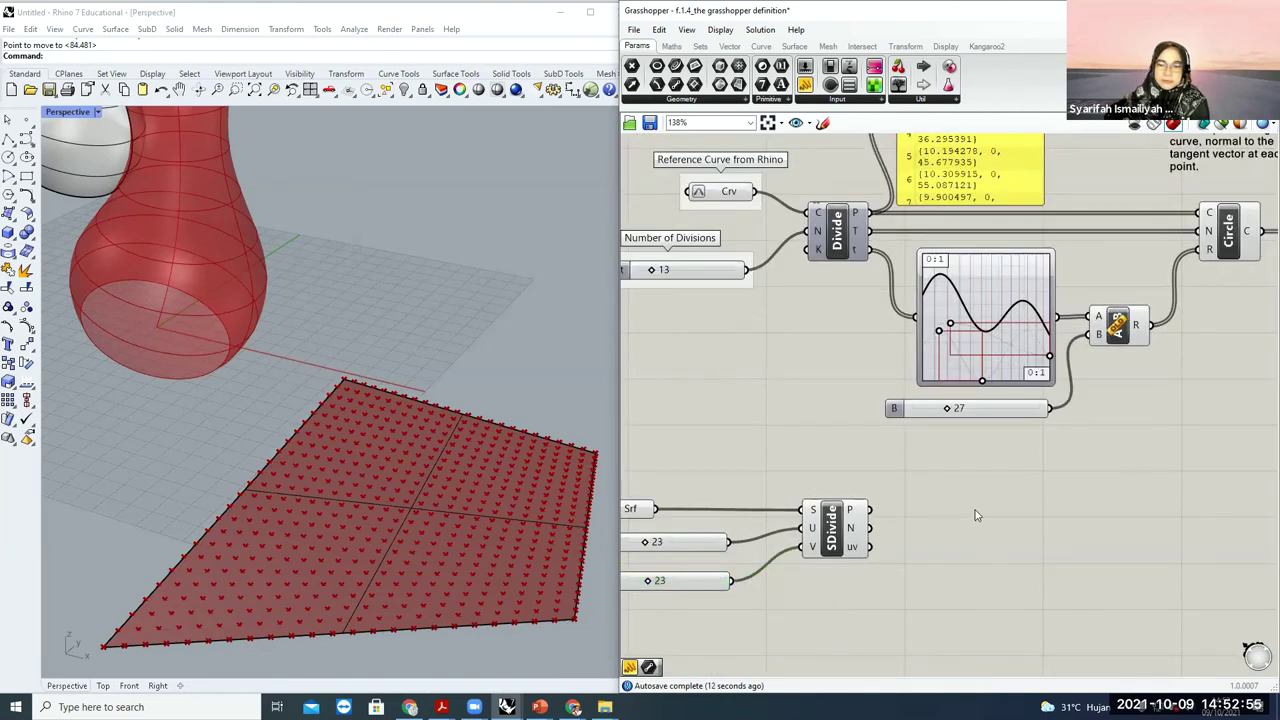
{"action": "mouse_move", "coordinate": [850, 510]}
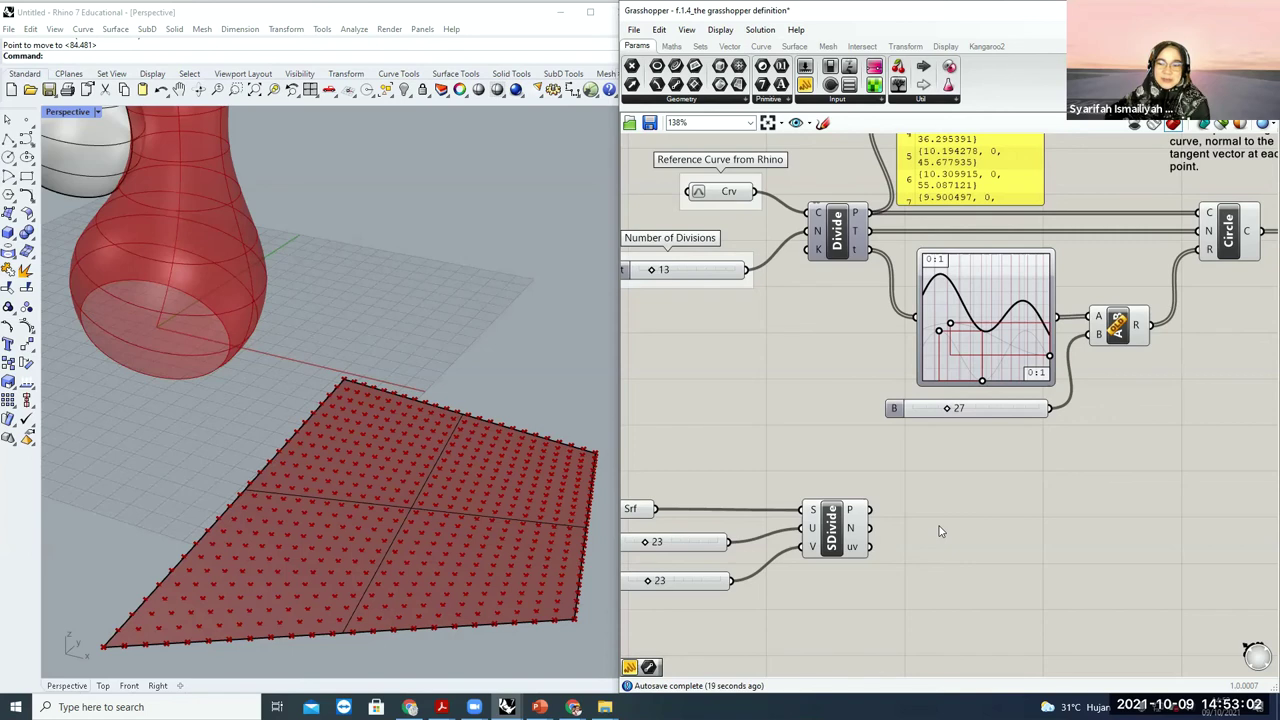
{"action": "double_click", "coordinate": [991, 467]}
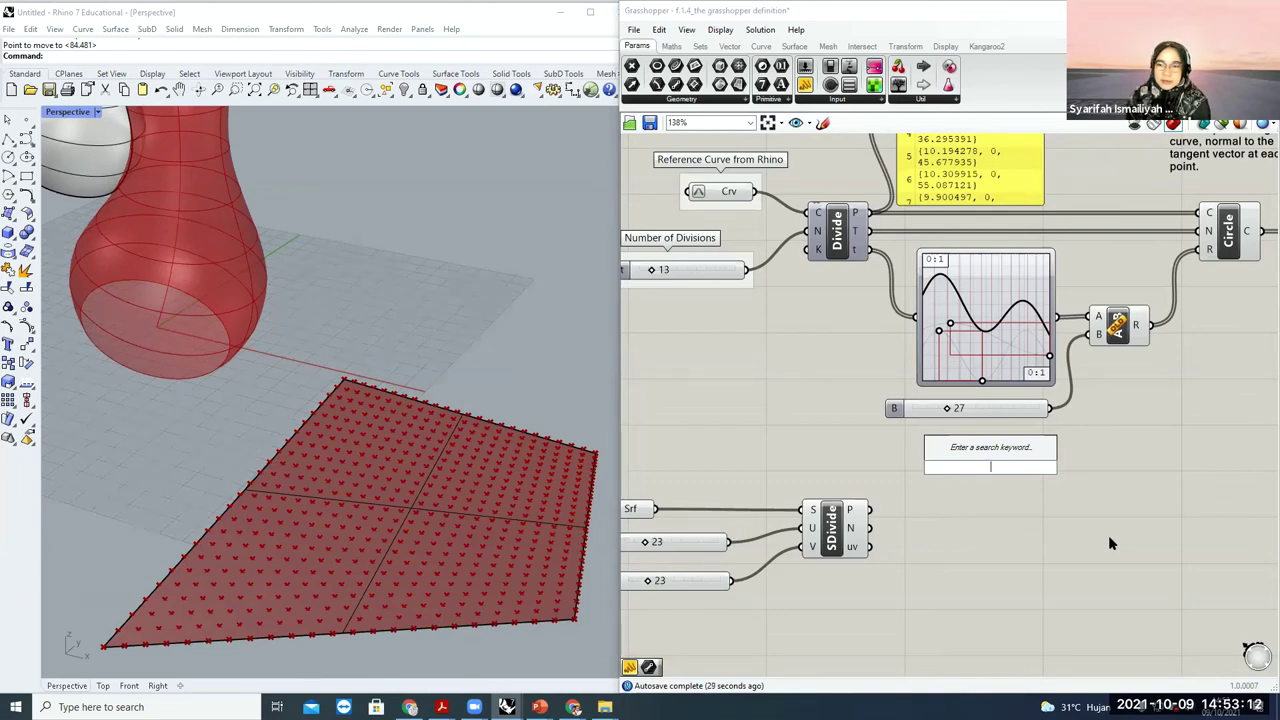
{"action": "type", "text": "circle"}
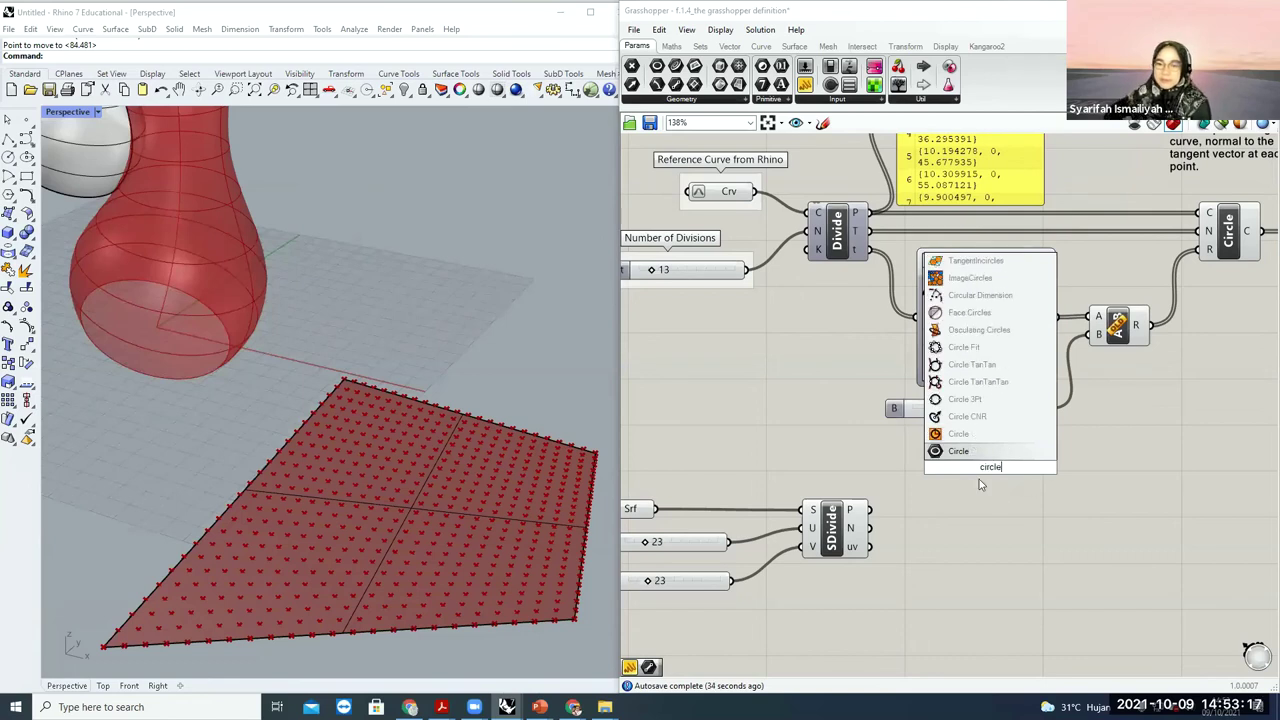
{"action": "key", "text": "Return"}
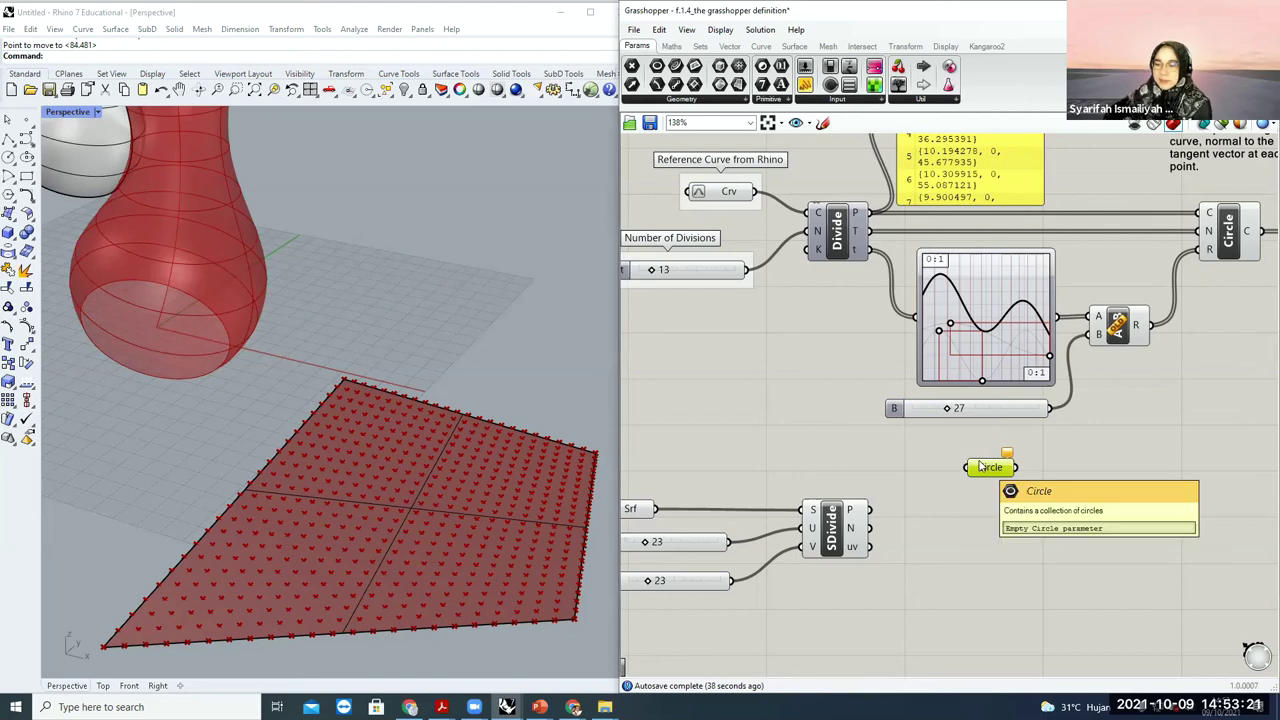
{"action": "key", "text": "Delete"}
{"action": "double_click", "coordinate": [980, 466]}
{"action": "type", "text": "cir"}
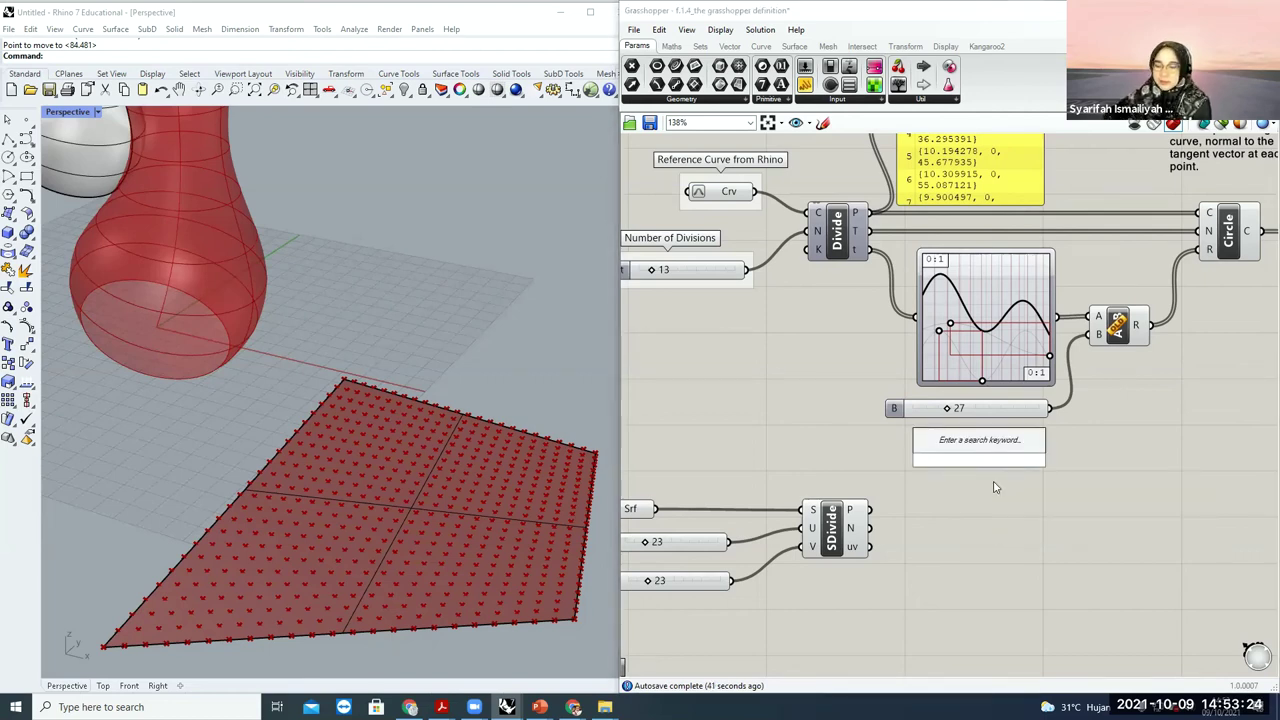
{"action": "type", "text": "cle"}
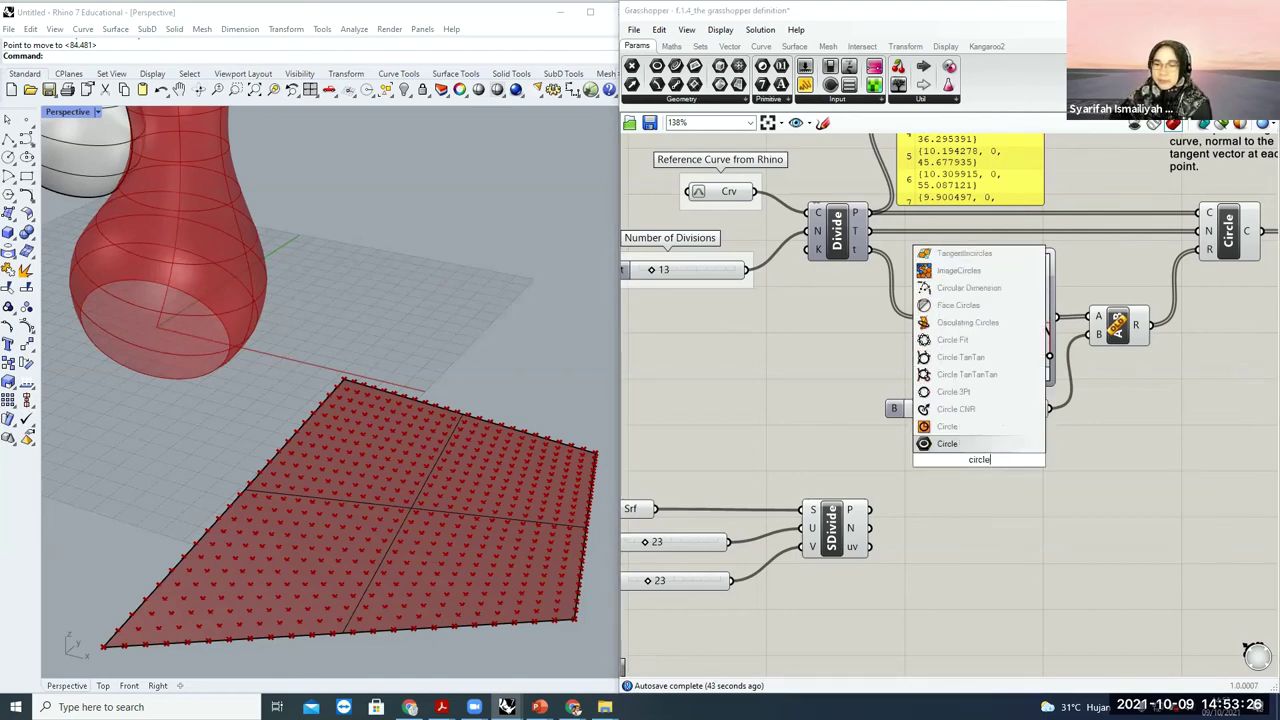
{"action": "left_click", "coordinate": [965, 436]}
{"action": "left_click", "coordinate": [988, 480]}
{"action": "left_click_drag", "start_coordinate": [988, 484], "coordinate": [985, 493]}
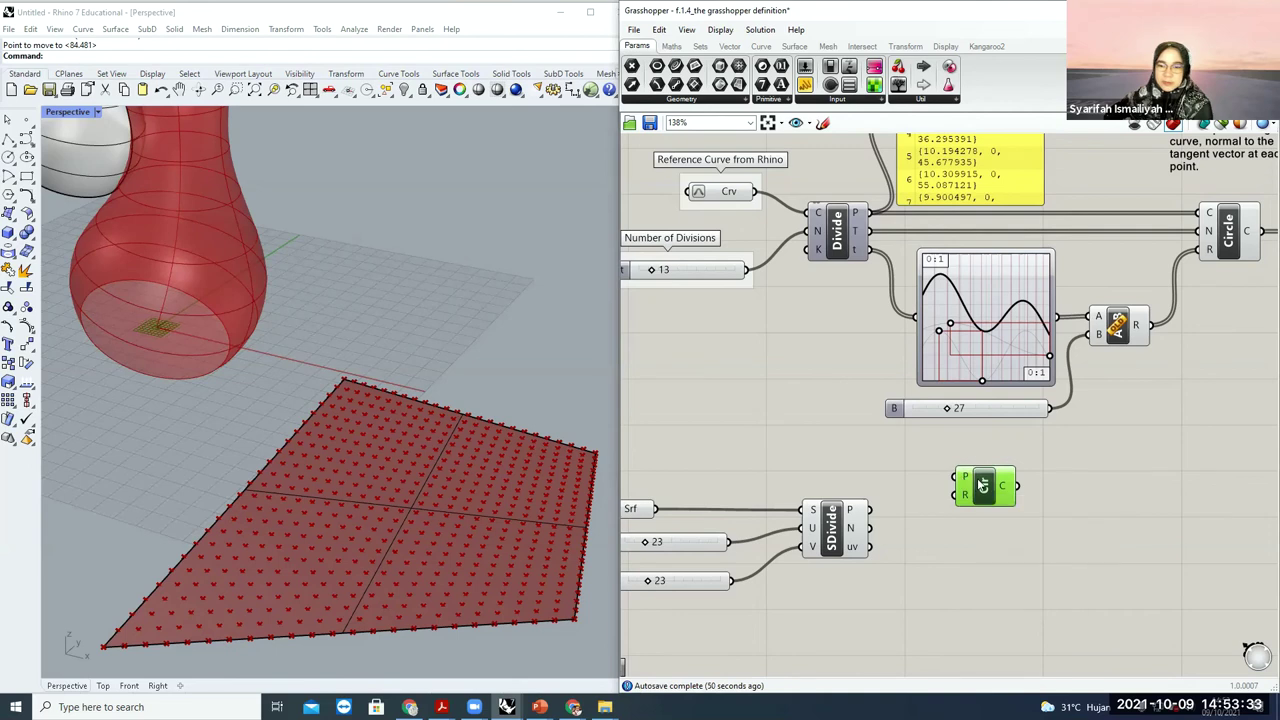
{"action": "key", "text": "Delete"}
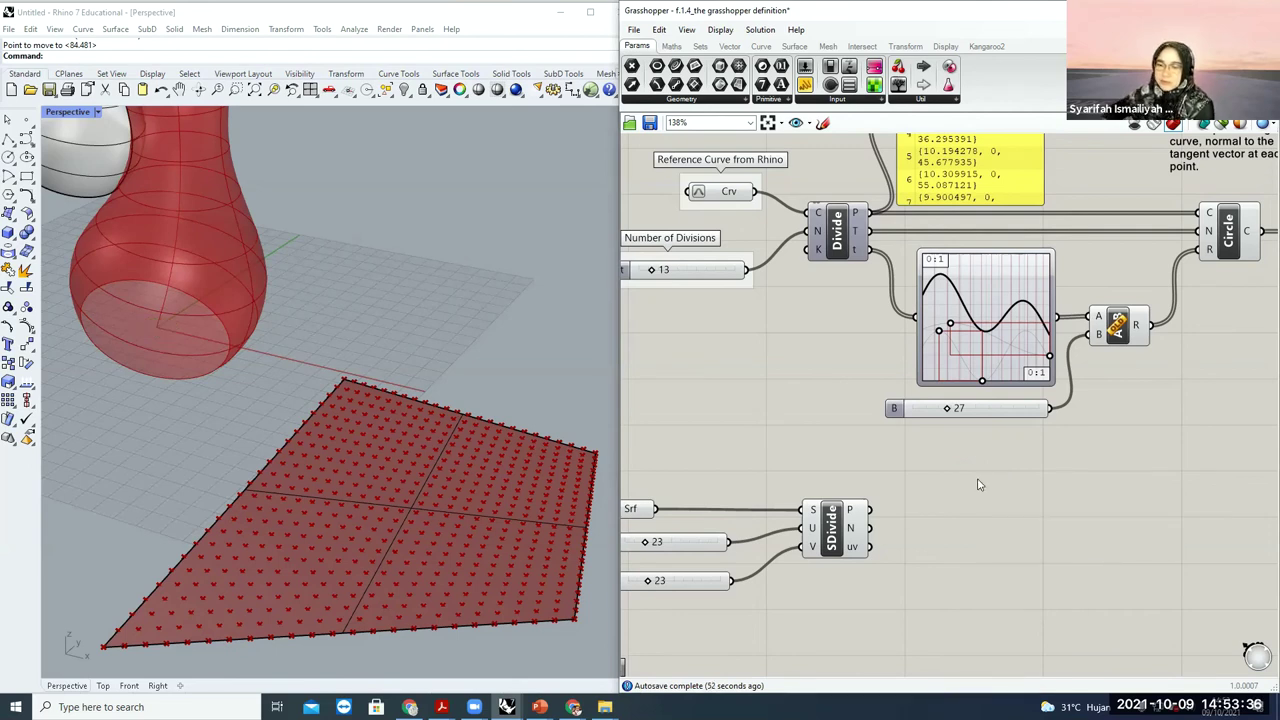
{"action": "double_click", "coordinate": [979, 484]}
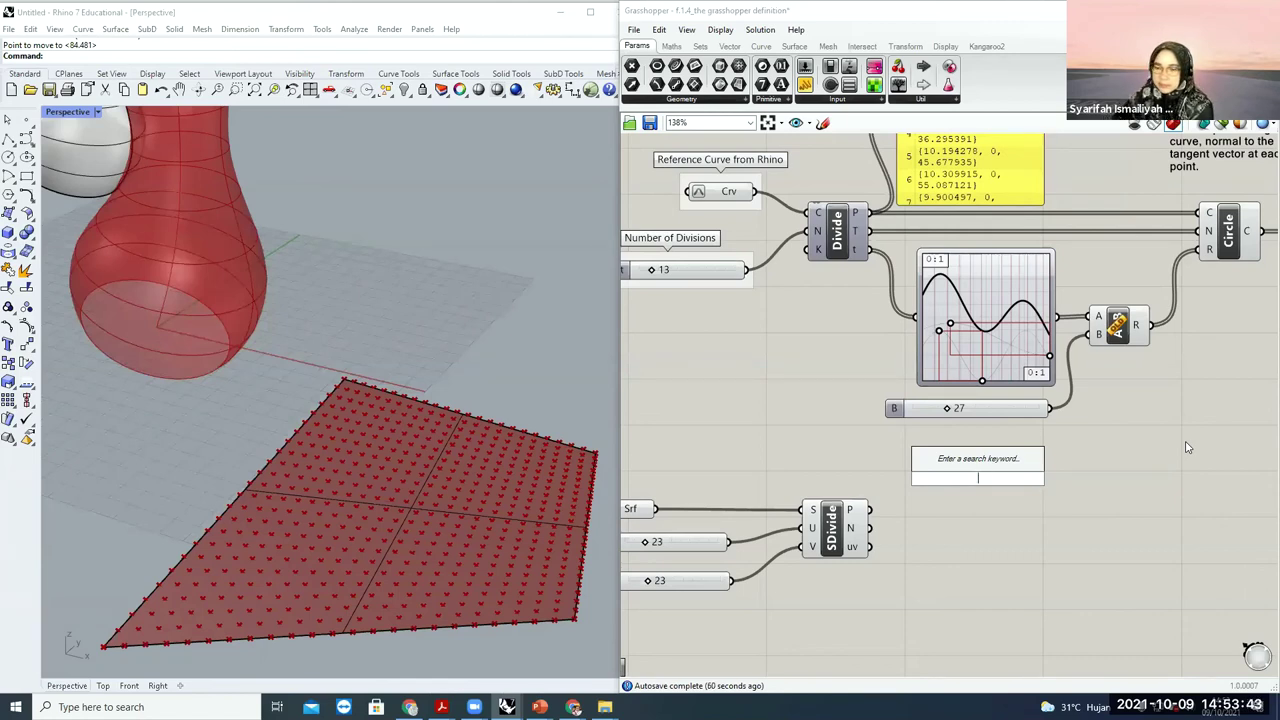
{"action": "type", "text": "circle"}
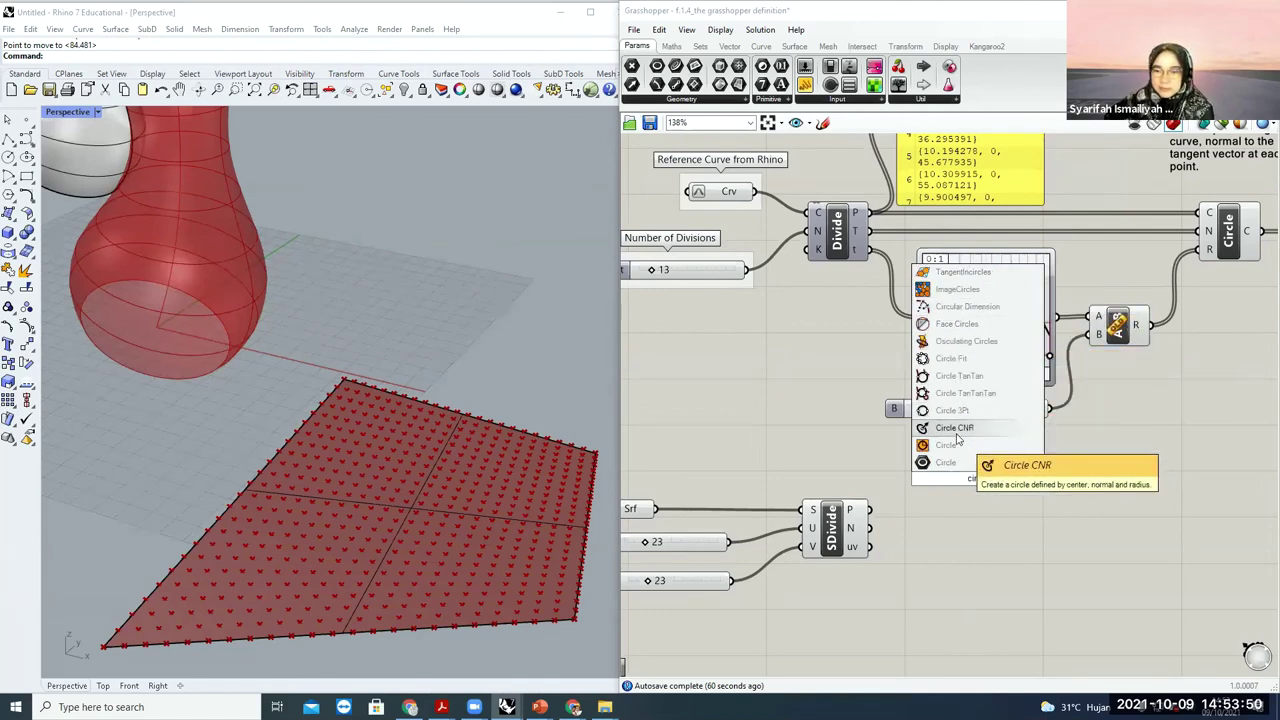
{"action": "key", "text": "Escape"}
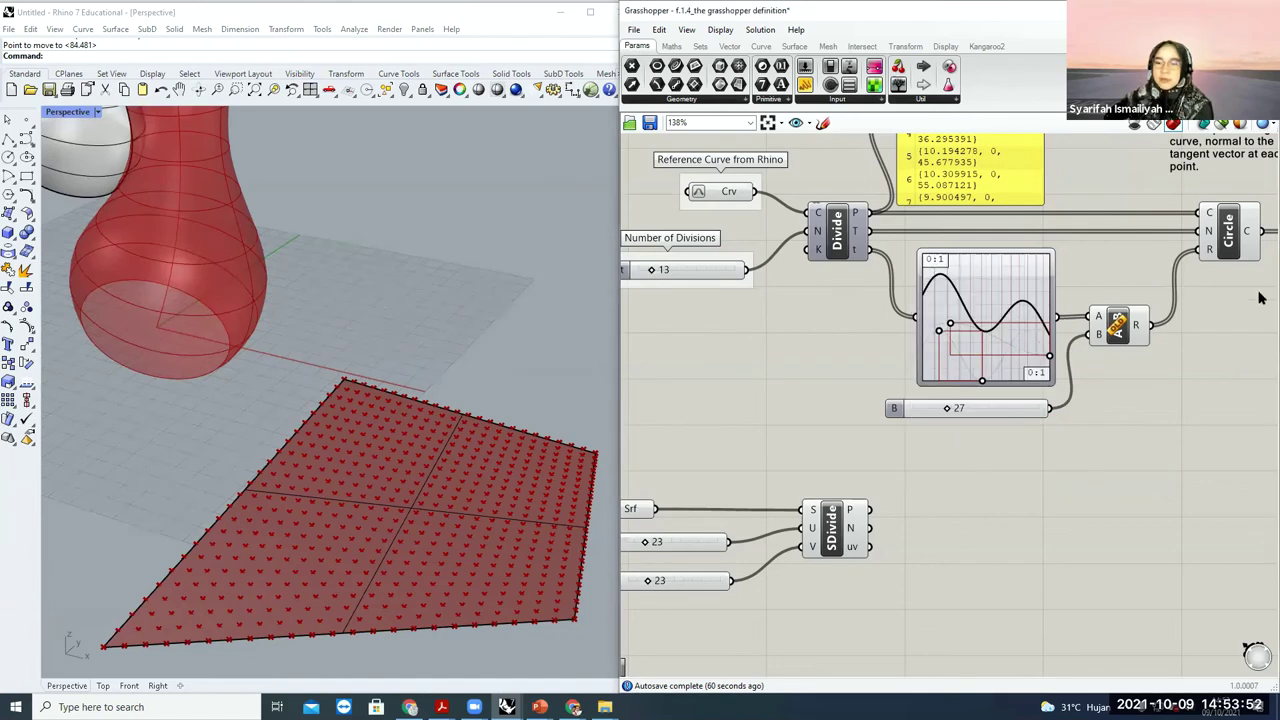
- Duplicate the existing Circle component, disconnect the copy's inherited wires and place it beside SDivide
{"action": "left_click", "coordinate": [1226, 232]}
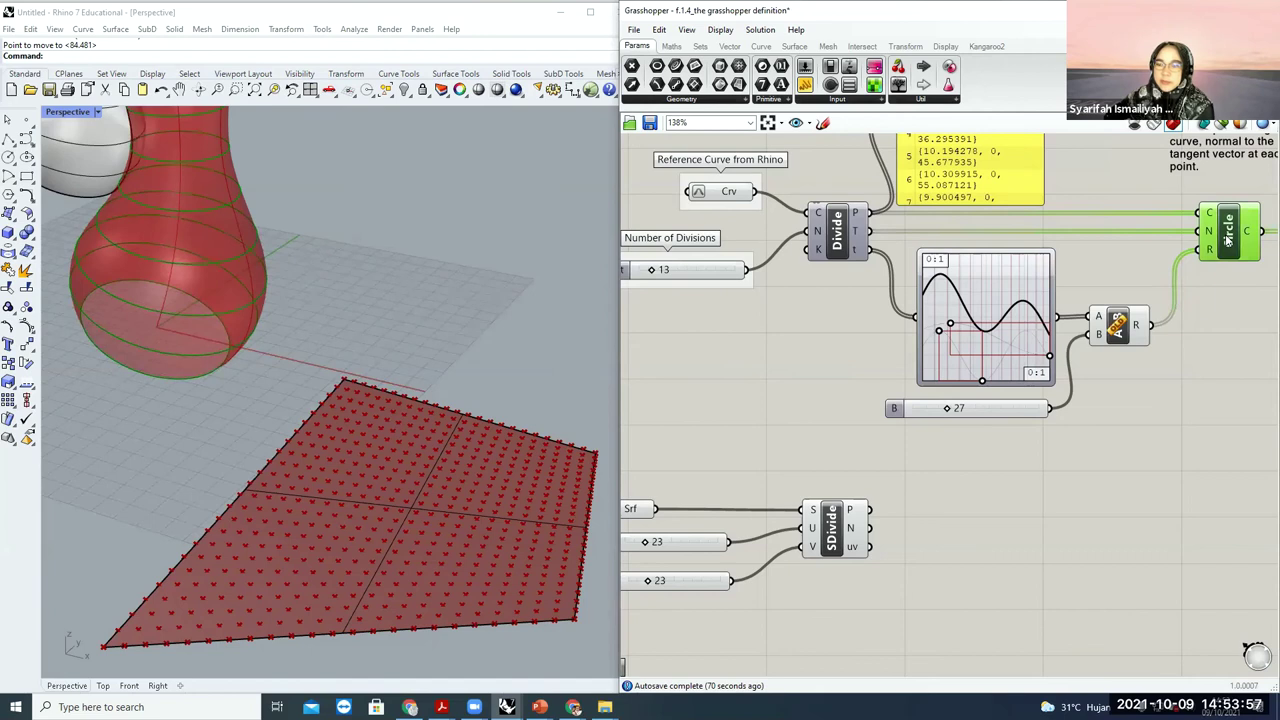
{"action": "key", "text": "ctrl+c"}
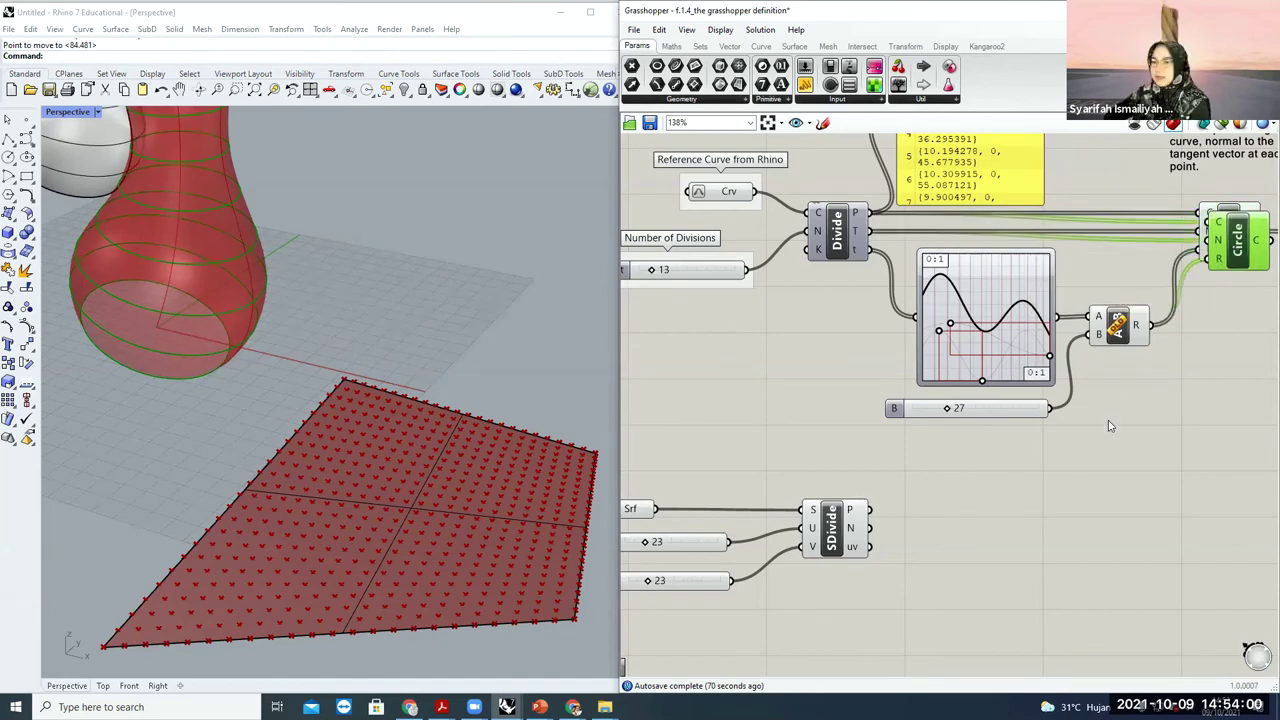
{"action": "key", "text": "ctrl+v"}
{"action": "left_click_drag", "start_coordinate": [1228, 296], "coordinate": [1137, 325]}
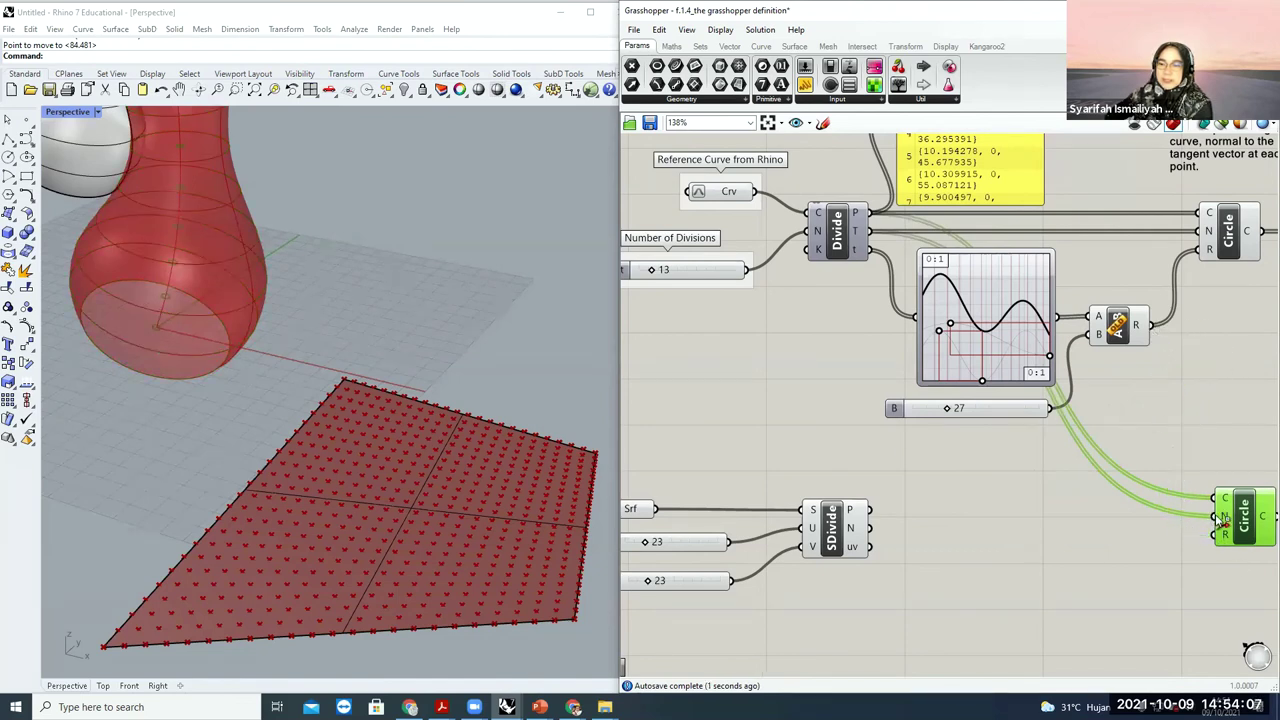
{"action": "left_click_drag", "start_coordinate": [913, 272], "coordinate": [875, 222], "text": "ctrl"}
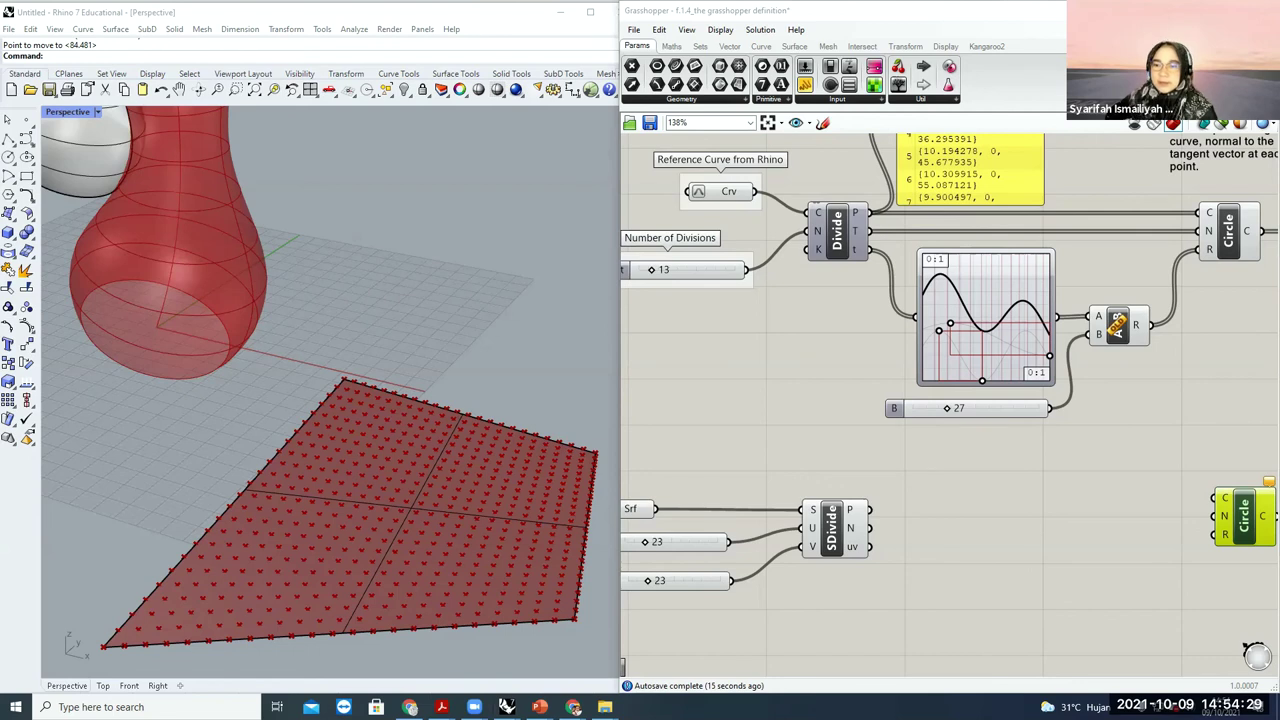
{"action": "left_click_drag", "start_coordinate": [1243, 525], "coordinate": [1021, 538]}
- Connect SDivide's P output to the copied Circle's C input and SDivide's N output to its N input
{"action": "left_click_drag", "start_coordinate": [868, 509], "coordinate": [1001, 511]}
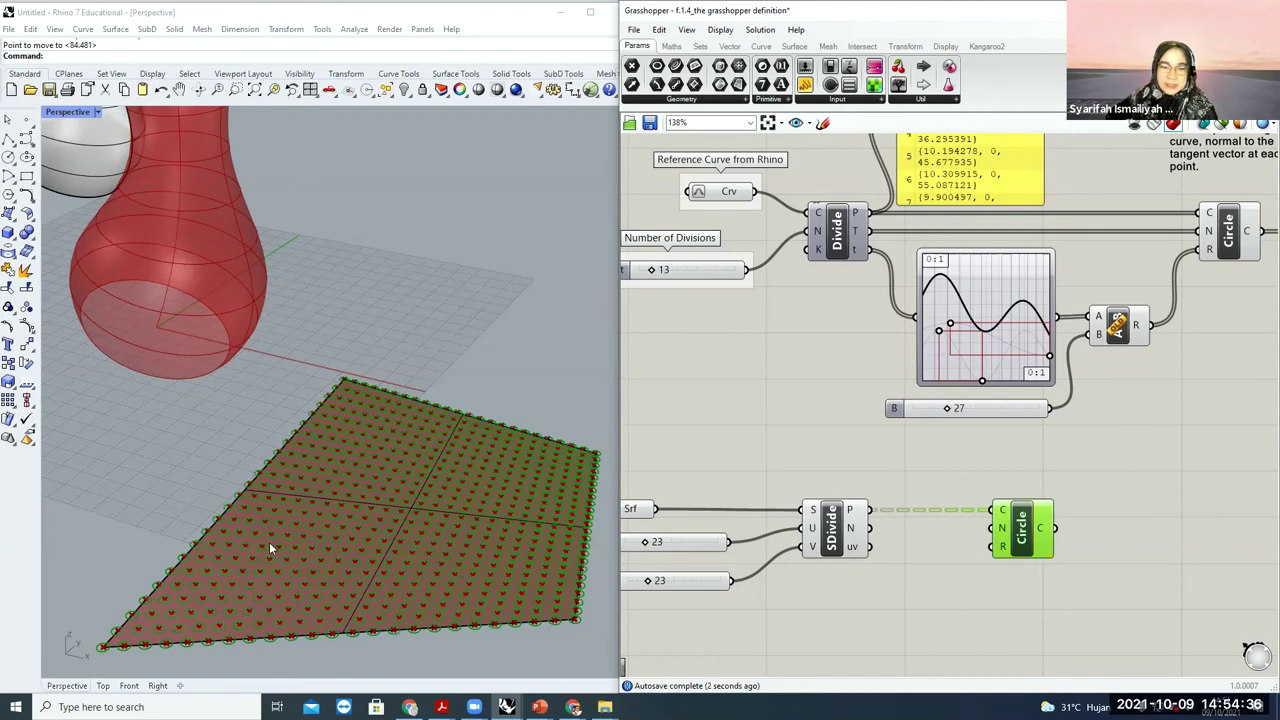
{"action": "scroll", "coordinate": [382, 487], "scroll_direction": "up", "scroll_amount": 4}
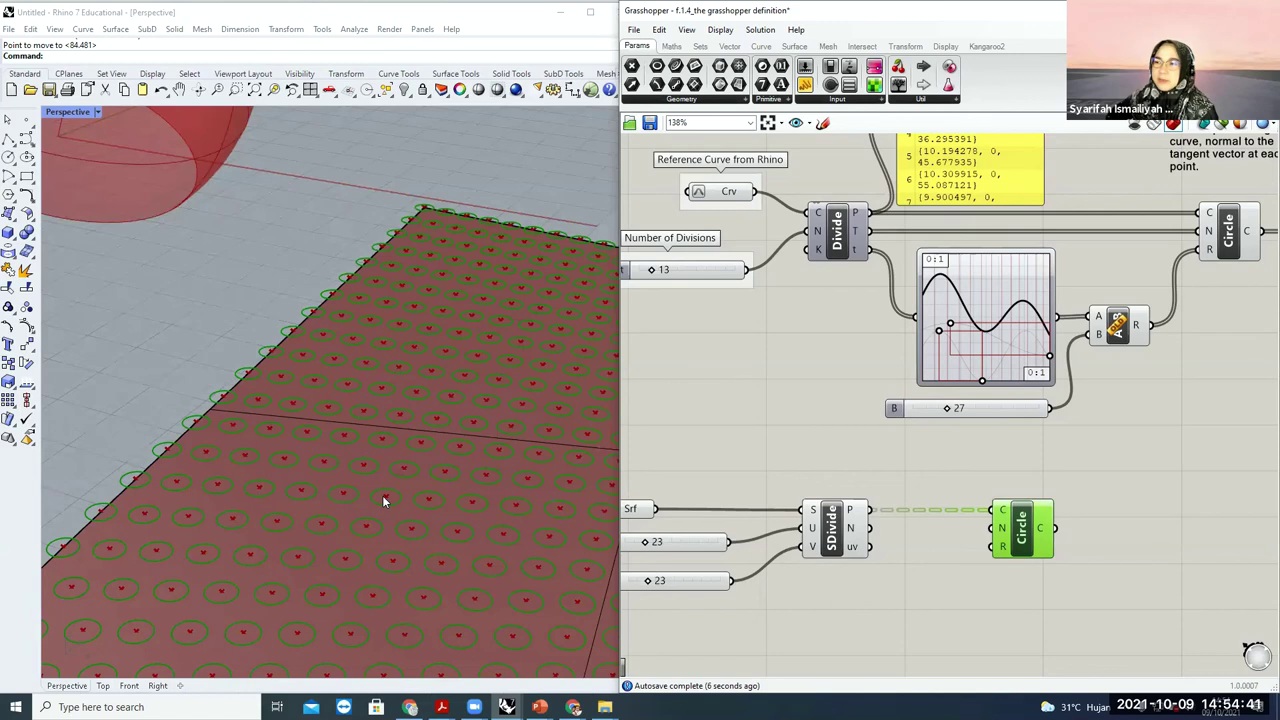
{"action": "scroll", "coordinate": [505, 474], "scroll_direction": "down", "scroll_amount": 2}
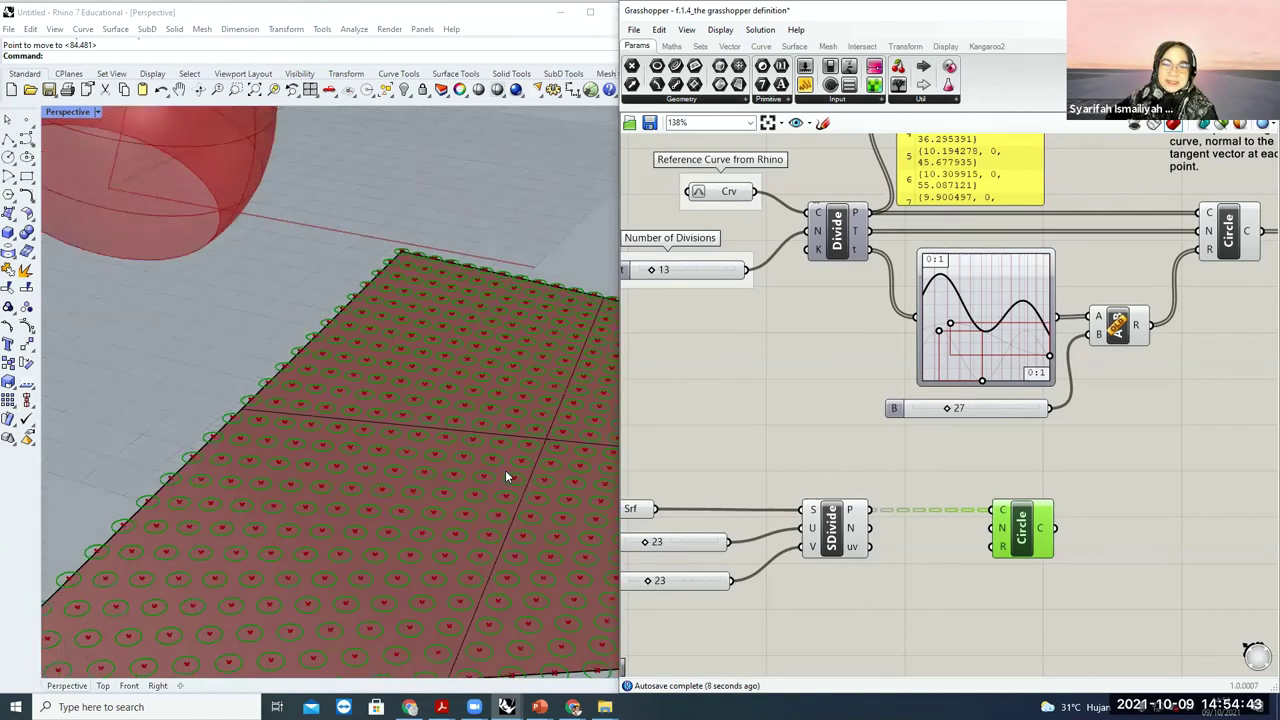
{"action": "scroll", "coordinate": [435, 481], "scroll_direction": "down", "scroll_amount": 3}
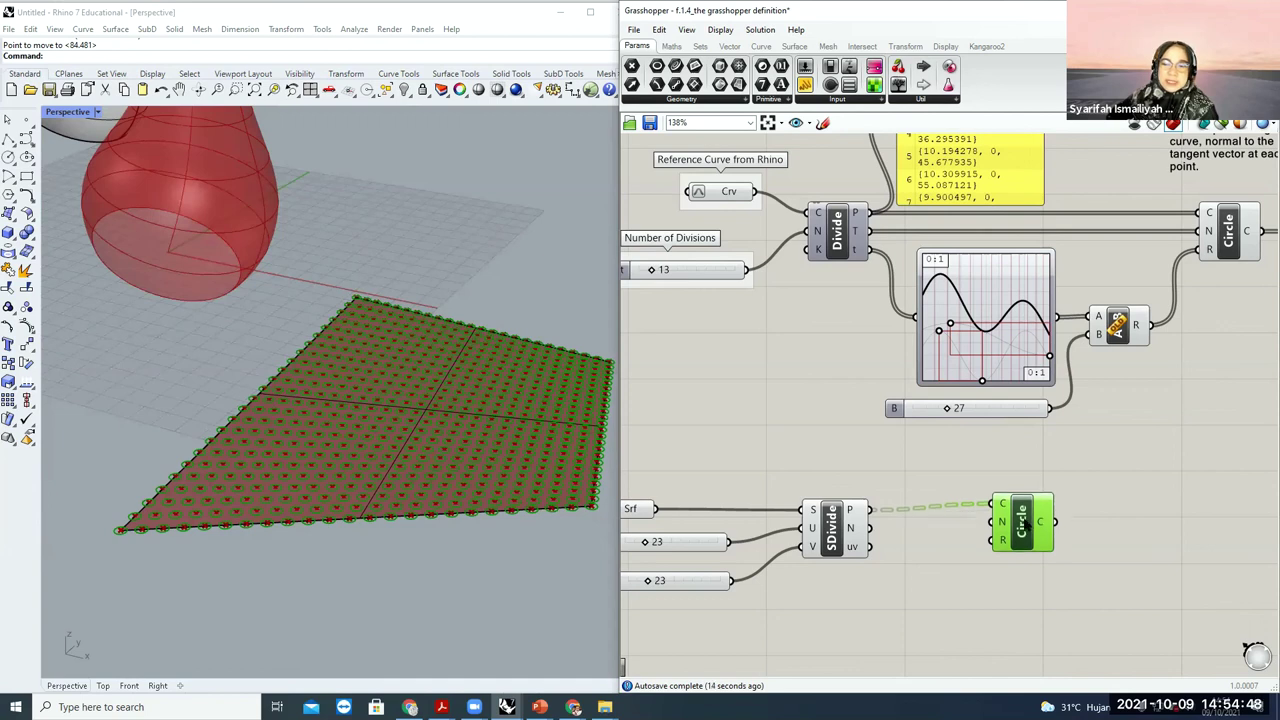
{"action": "left_click_drag", "start_coordinate": [1035, 545], "coordinate": [1040, 549]}
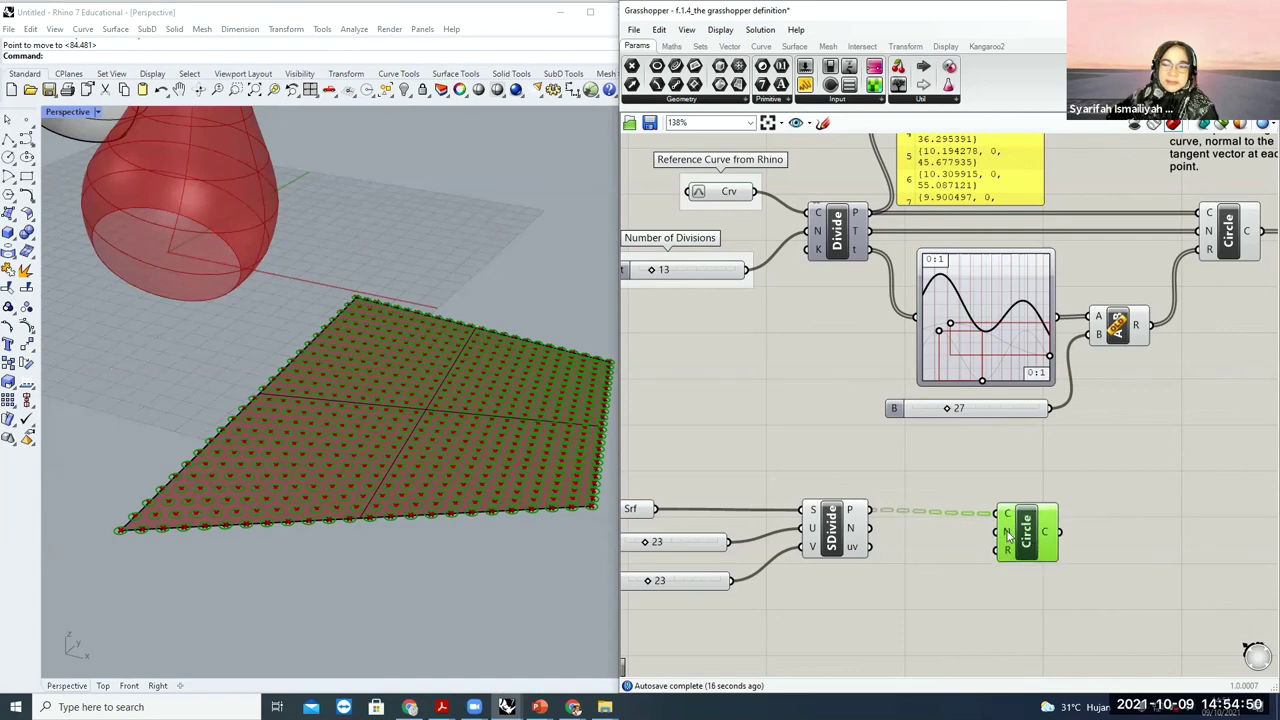
{"action": "left_click", "coordinate": [1008, 537]}
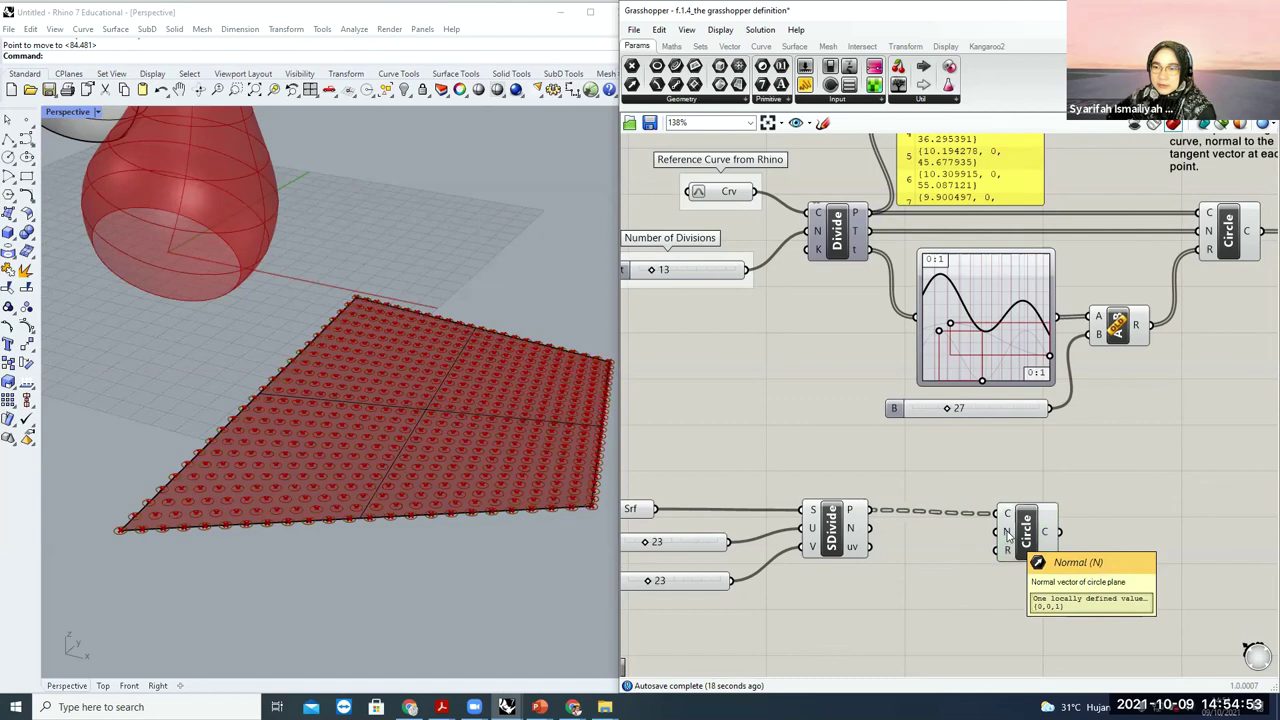
{"action": "left_click_drag", "start_coordinate": [870, 529], "coordinate": [1022, 524]}
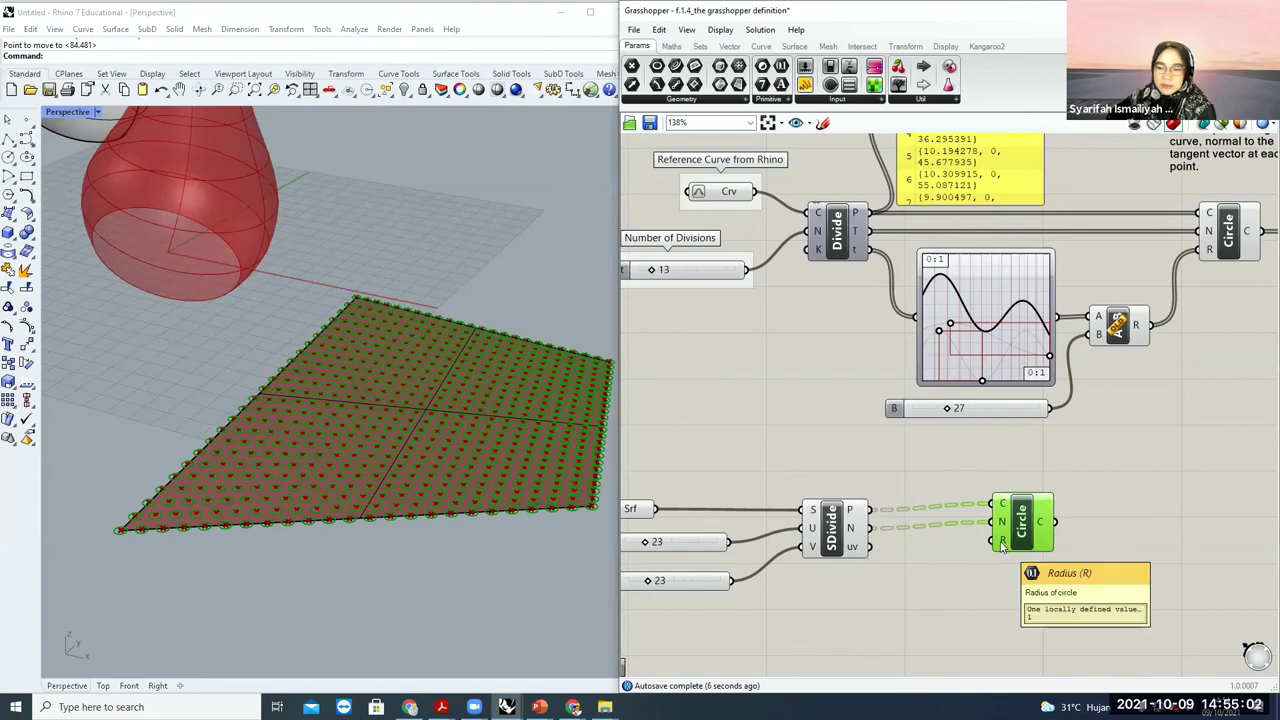
{"action": "left_click_drag", "start_coordinate": [1001, 545], "coordinate": [999, 558]}
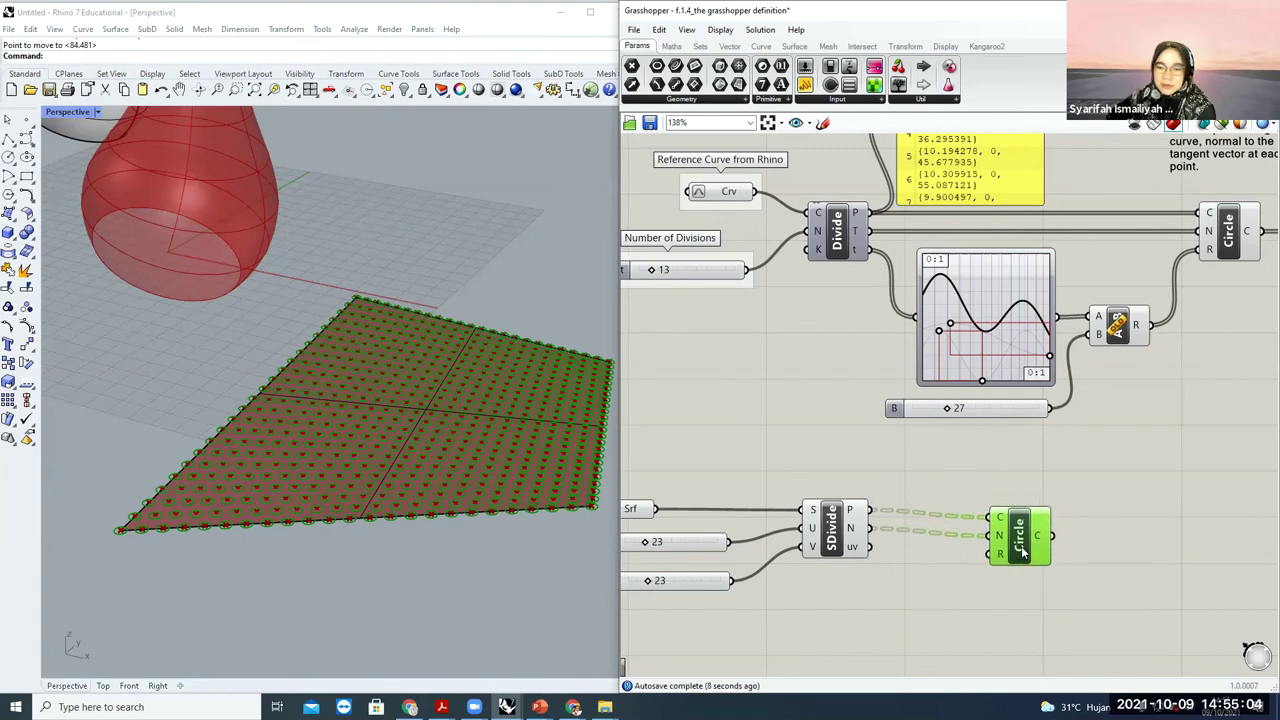
- Add a Number Slider below the SDivide component
{"action": "left_click", "coordinate": [865, 613]}
{"action": "double_click", "coordinate": [865, 613]}
{"action": "type", "text": "slider"}
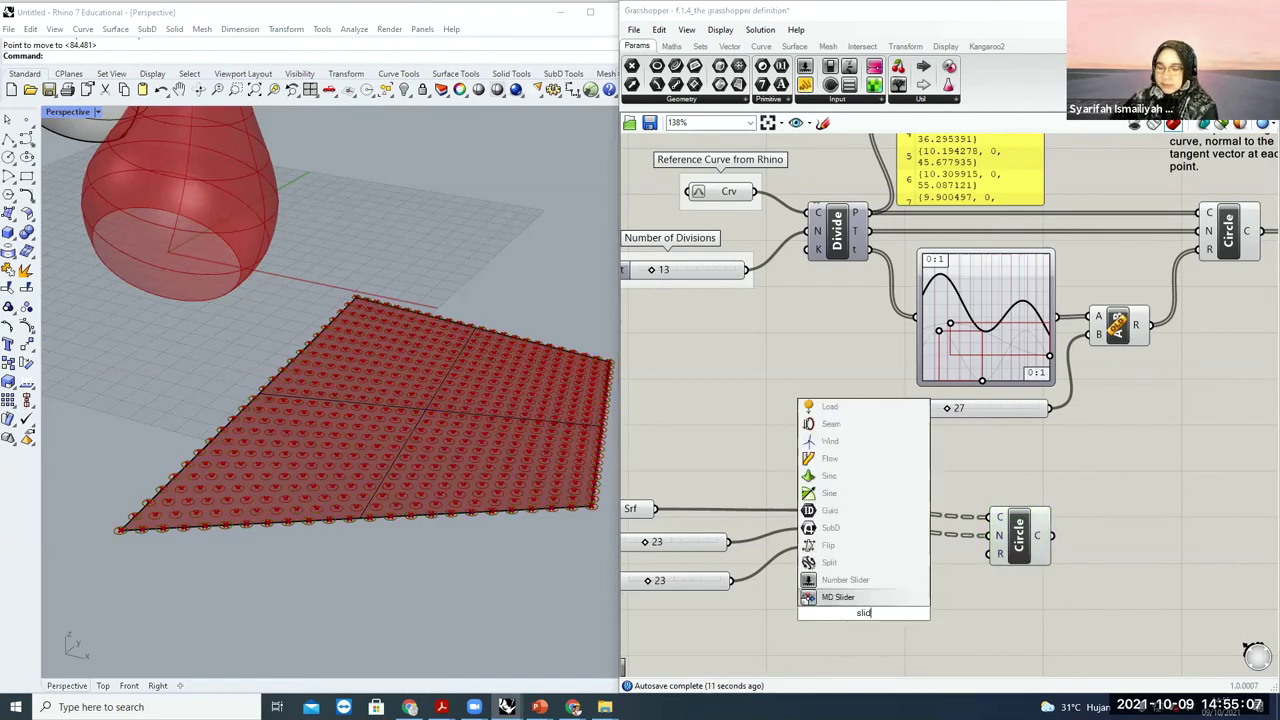
{"action": "left_click", "coordinate": [838, 580]}
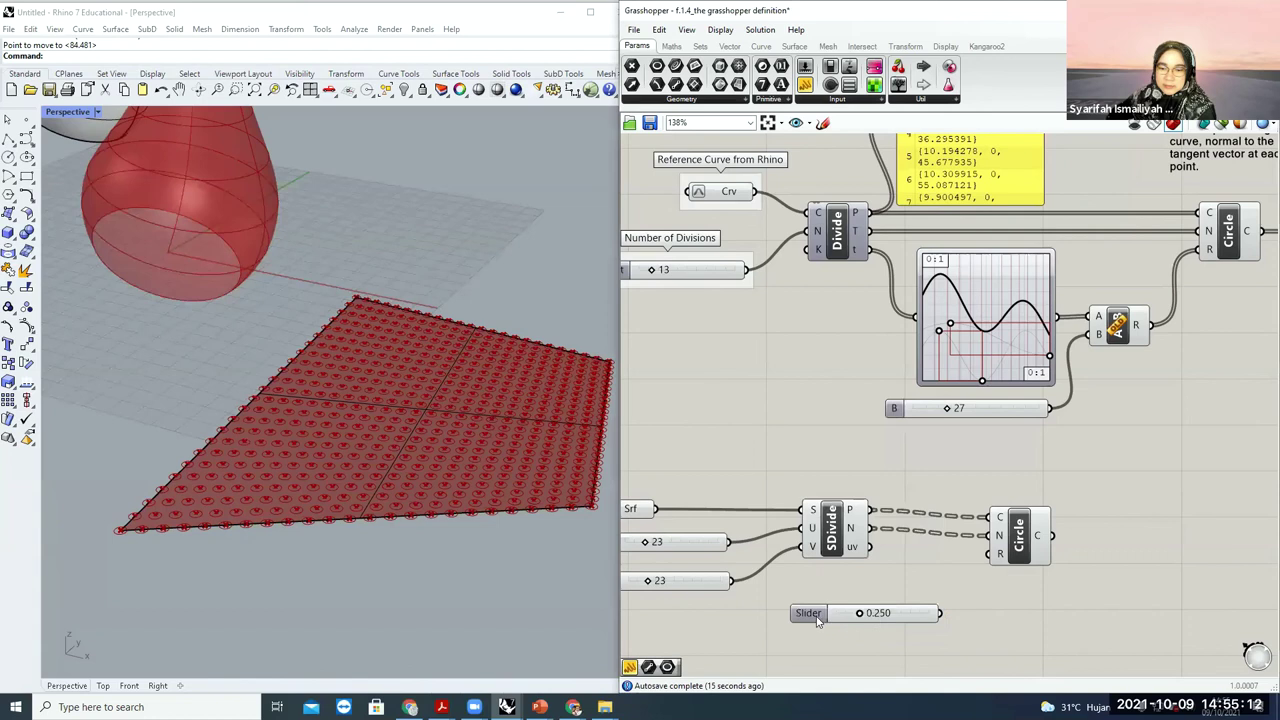
- Set the new slider to integer rounding with a numeric domain from 1 to 100
{"action": "double_click", "coordinate": [817, 616]}
{"action": "left_click", "coordinate": [831, 510]}
{"action": "double_click", "coordinate": [844, 568]}
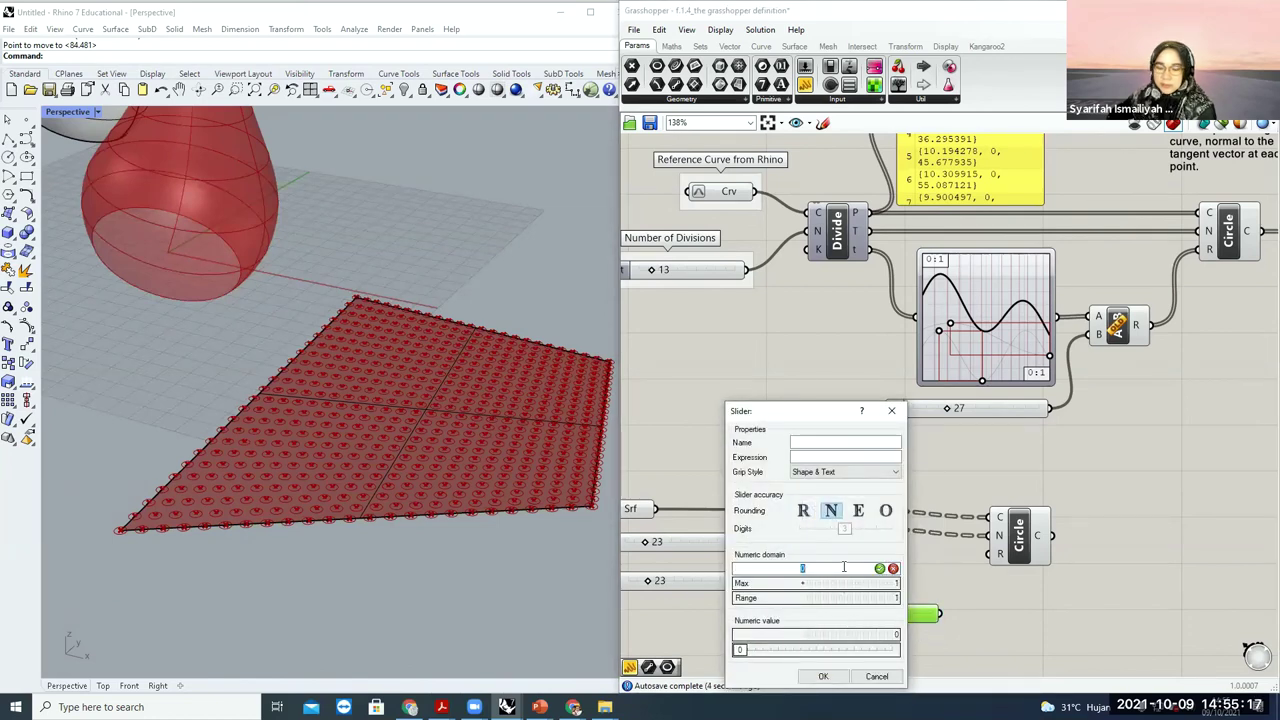
{"action": "type", "text": "1"}
{"action": "double_click", "coordinate": [836, 583]}
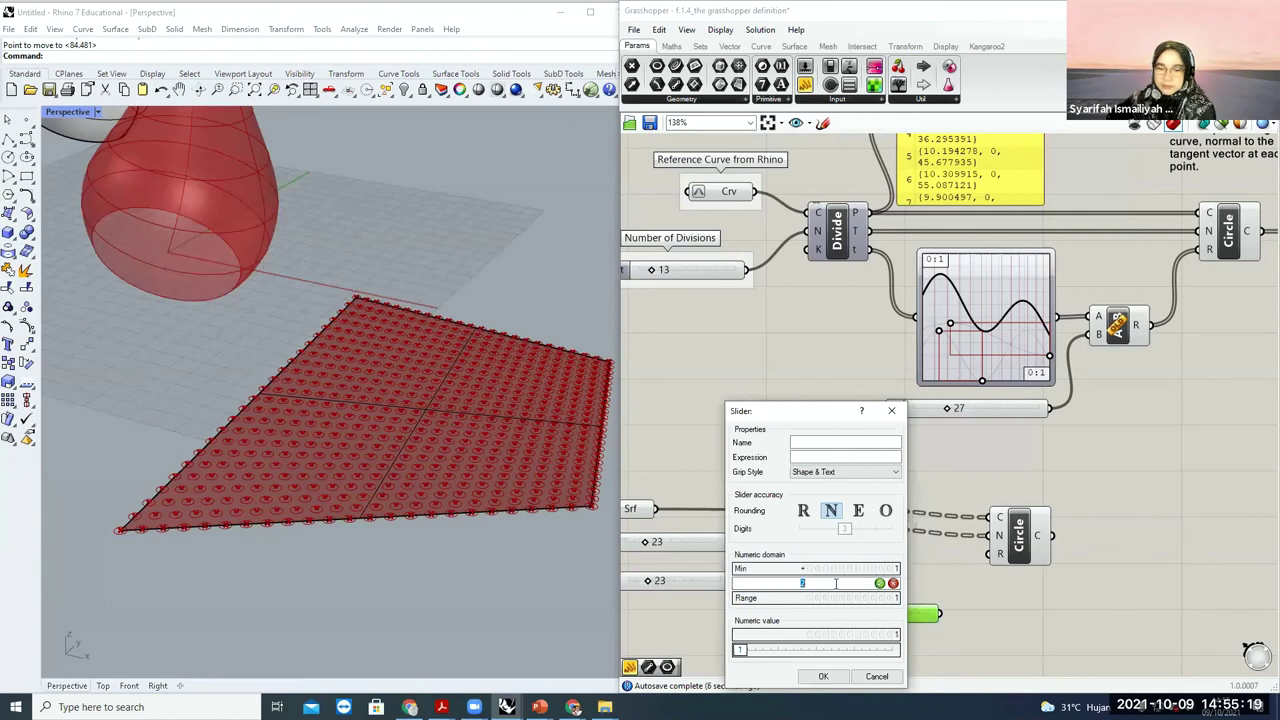
{"action": "type", "text": "100"}
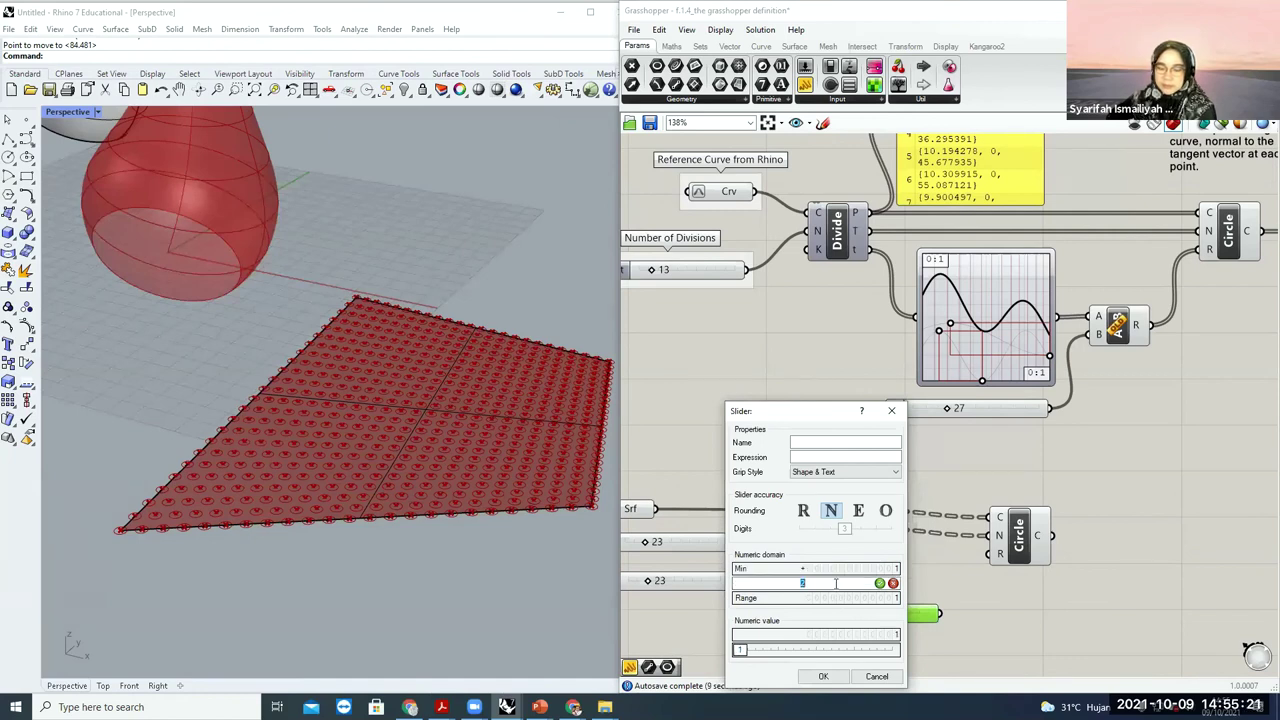
{"action": "left_click", "coordinate": [820, 675]}
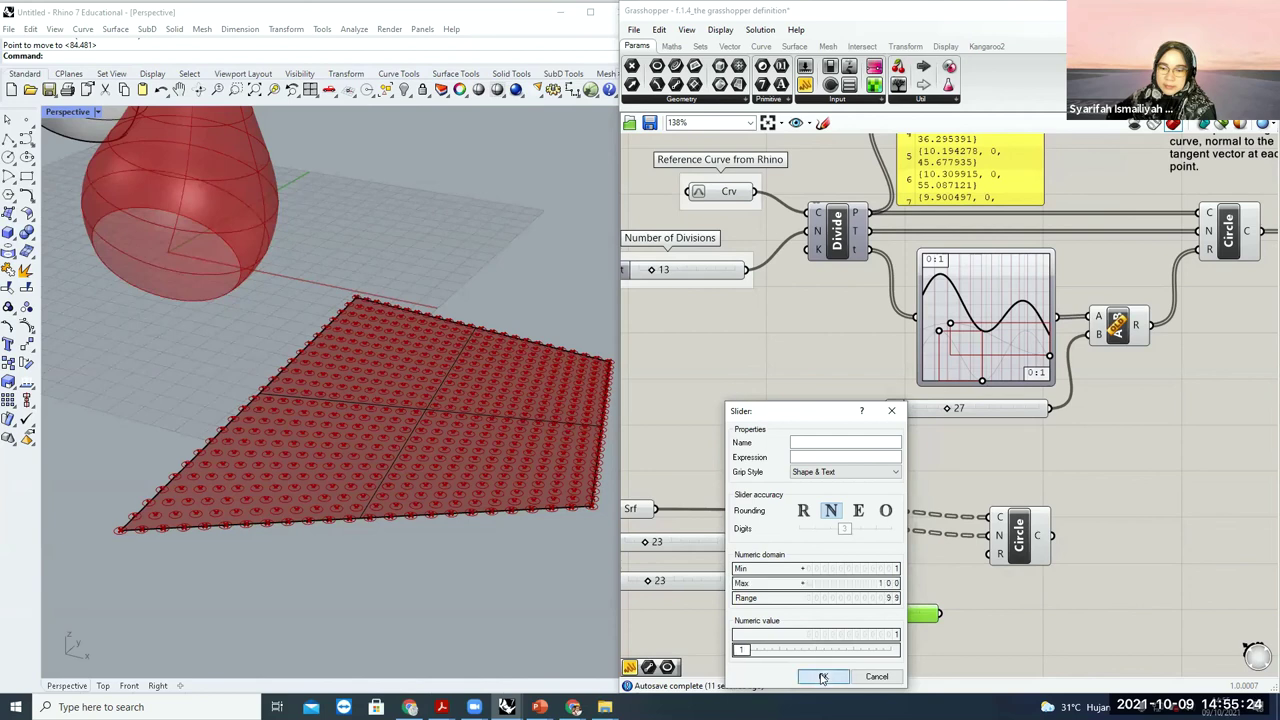
- Connect the new slider to the copied Circle's R input and test radii of 19 and 82 before setting it to 1
{"action": "left_click_drag", "start_coordinate": [940, 613], "coordinate": [985, 578]}
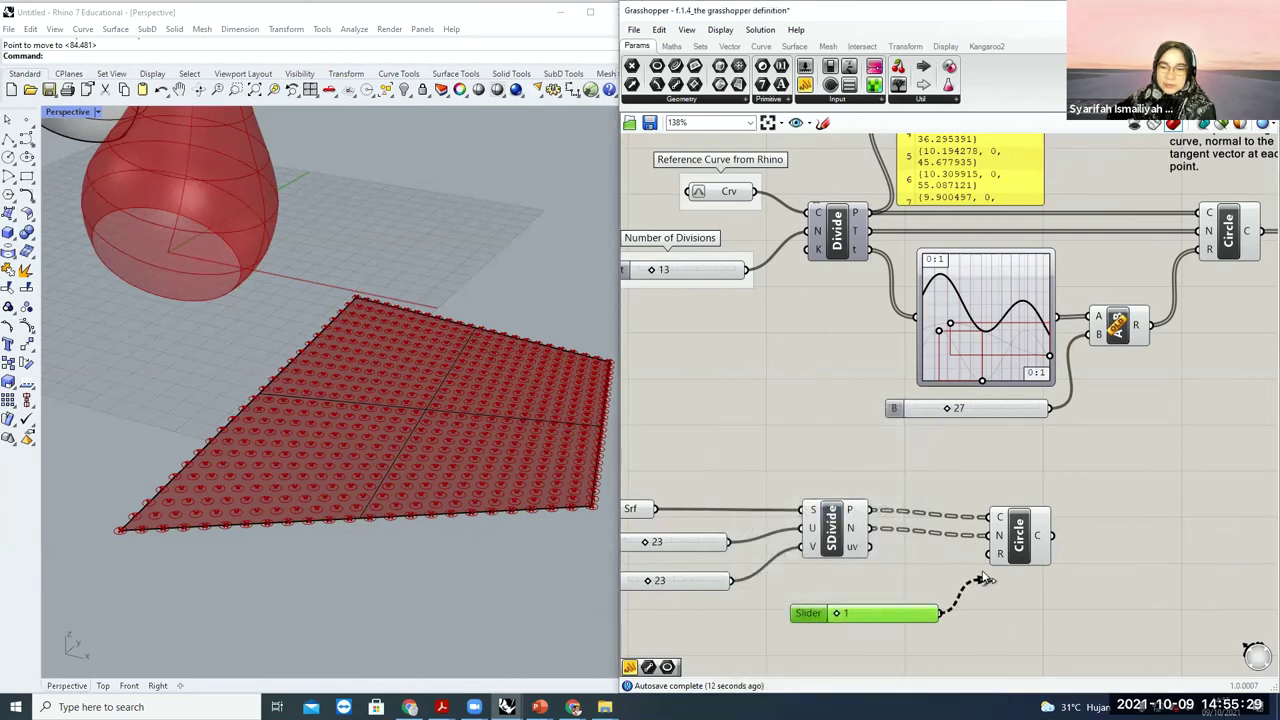
{"action": "left_click_drag", "start_coordinate": [985, 578], "coordinate": [1000, 553]}
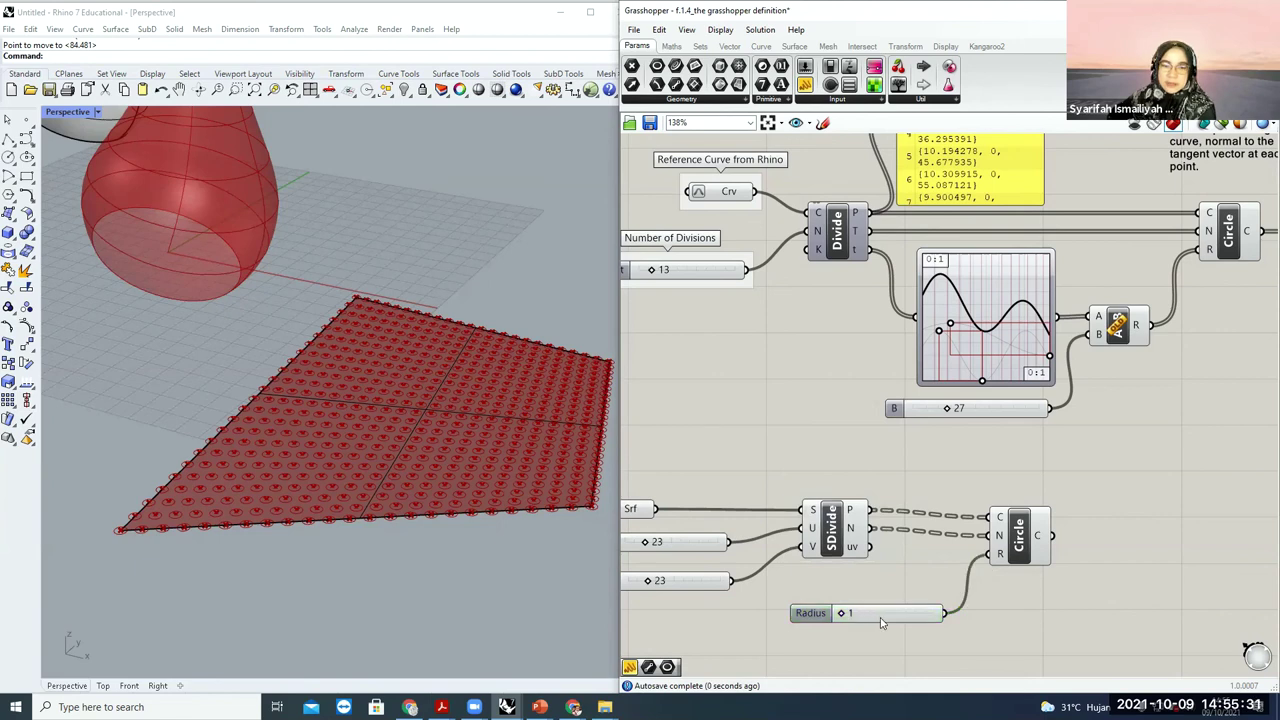
{"action": "left_click_drag", "start_coordinate": [838, 620], "coordinate": [935, 633]}
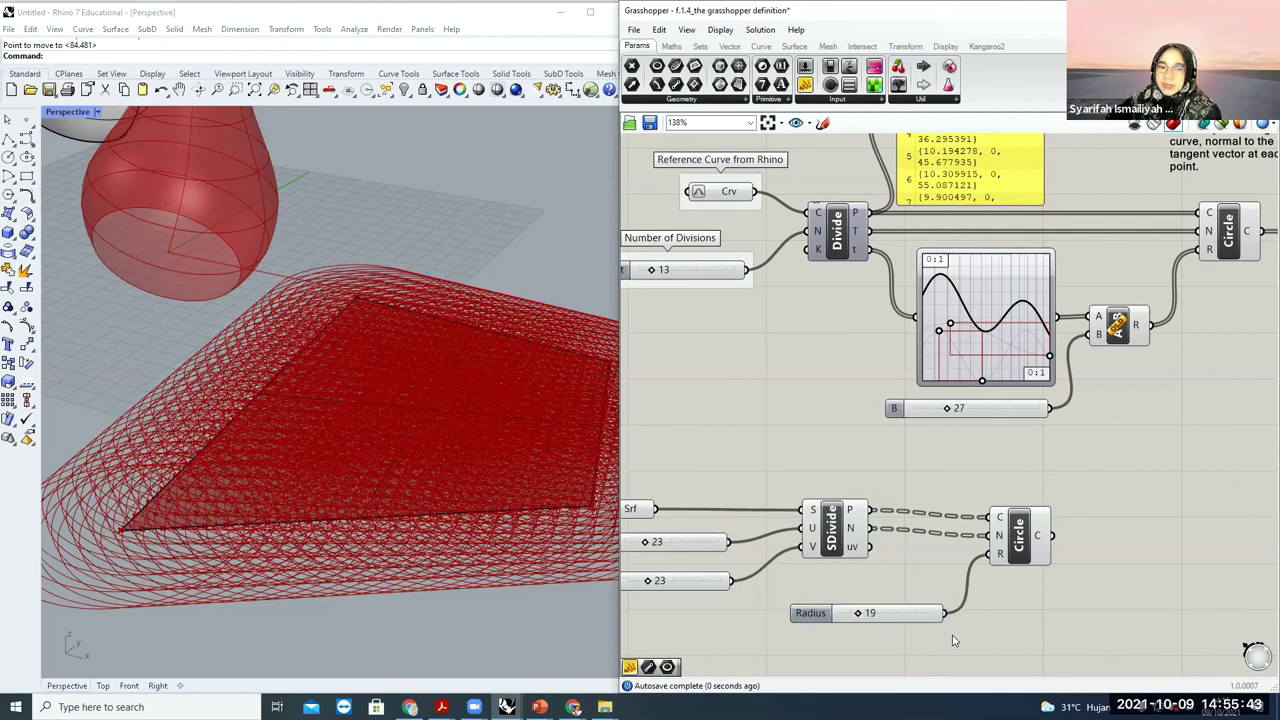
{"action": "left_click_drag", "start_coordinate": [857, 613], "coordinate": [916, 613]}
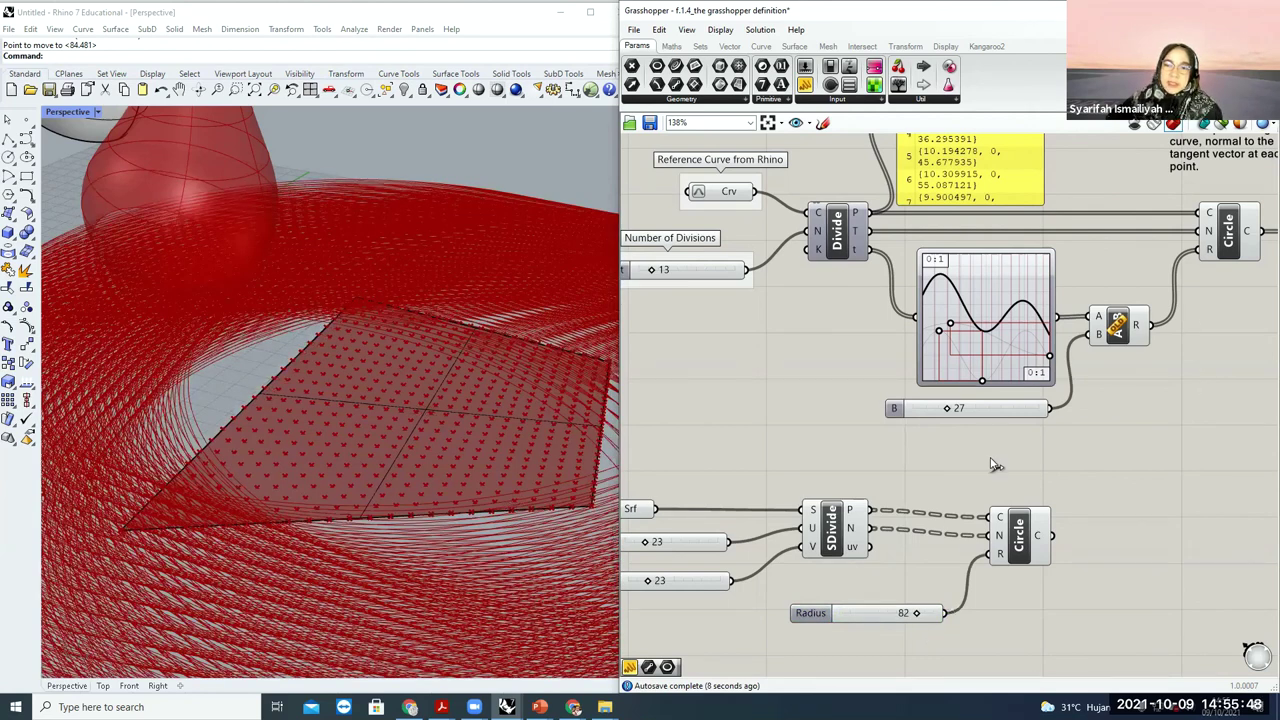
{"action": "left_click_drag", "start_coordinate": [916, 613], "coordinate": [958, 558]}
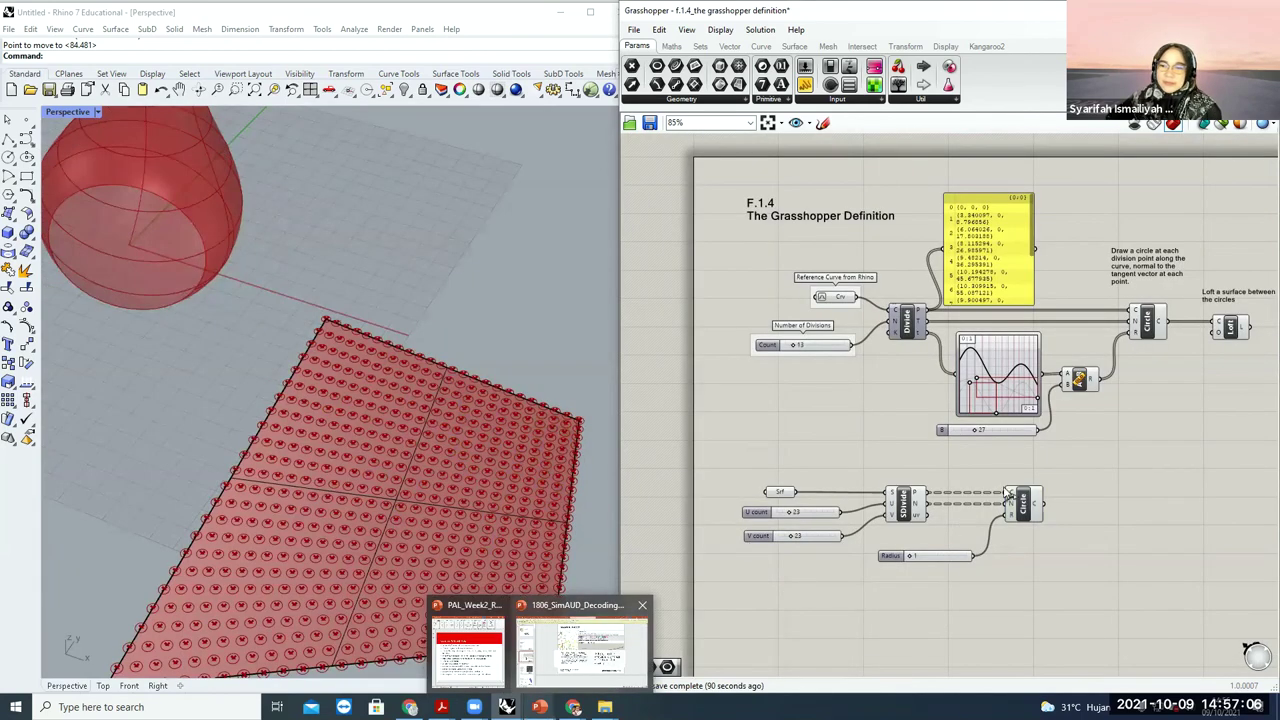
{"action": "key", "text": "alt+Tab"}
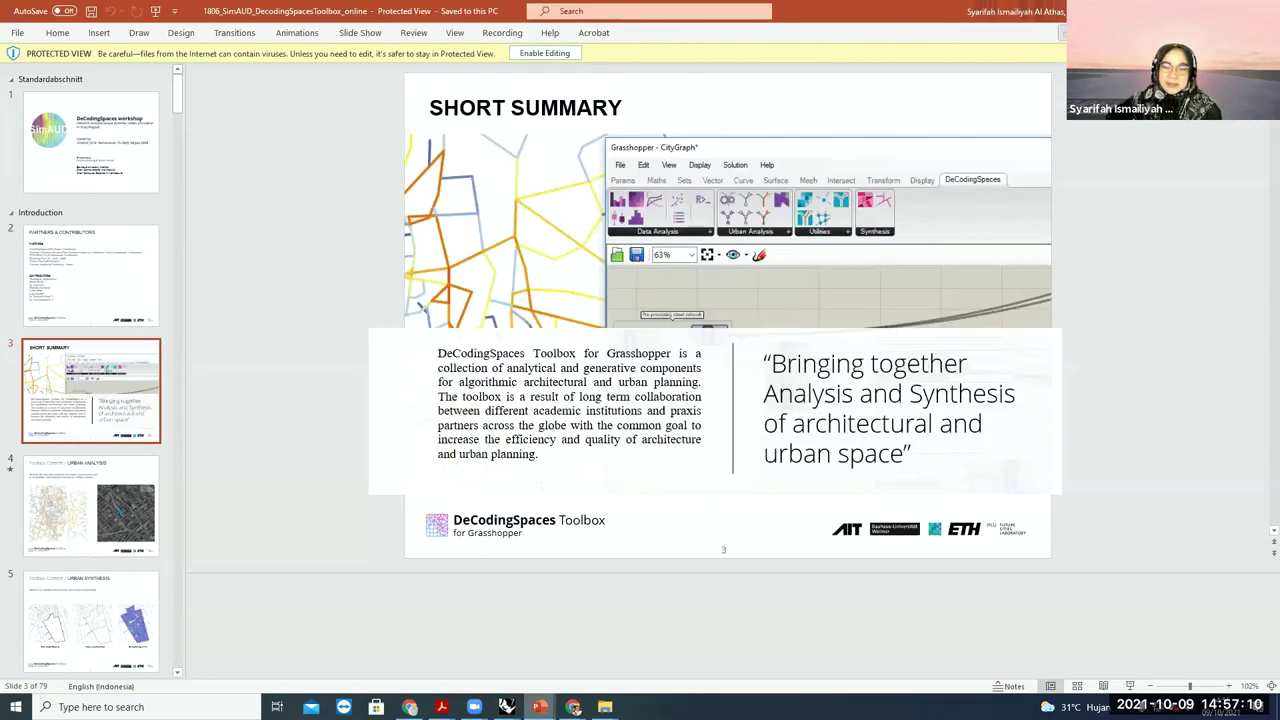
{"action": "key", "text": "alt+Tab"}
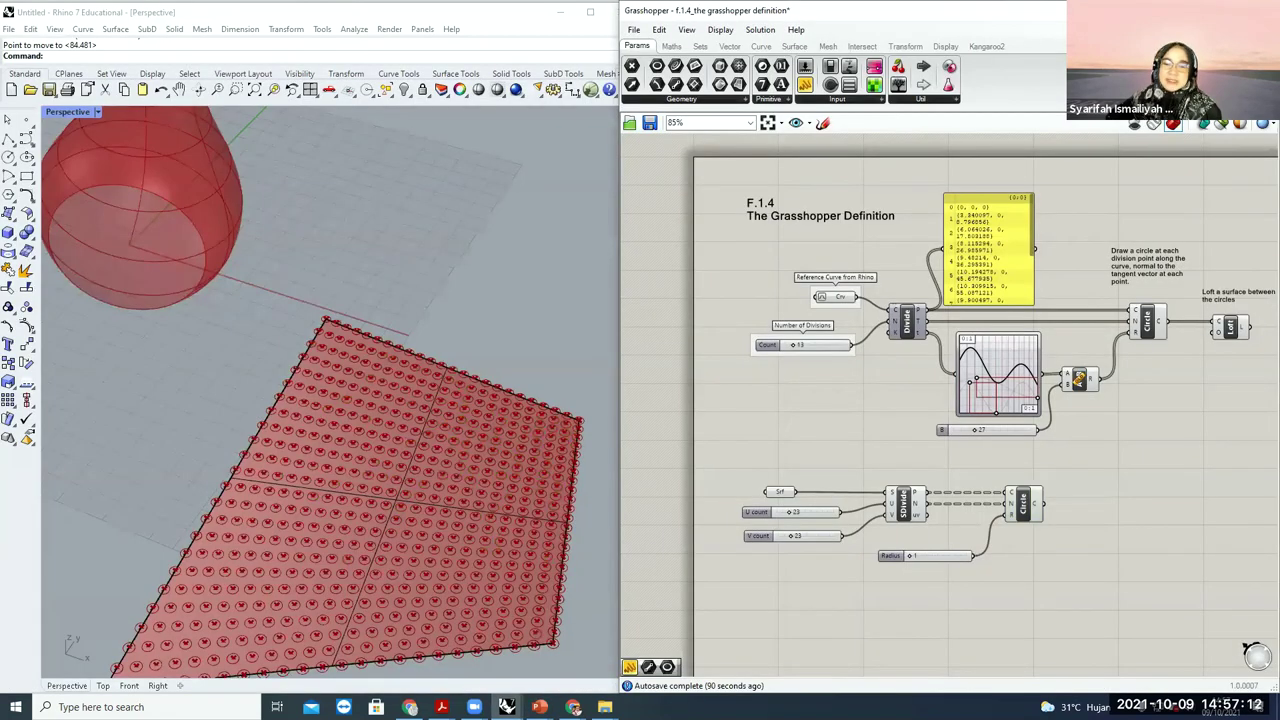
{"action": "mouse_move", "coordinate": [507, 707]}
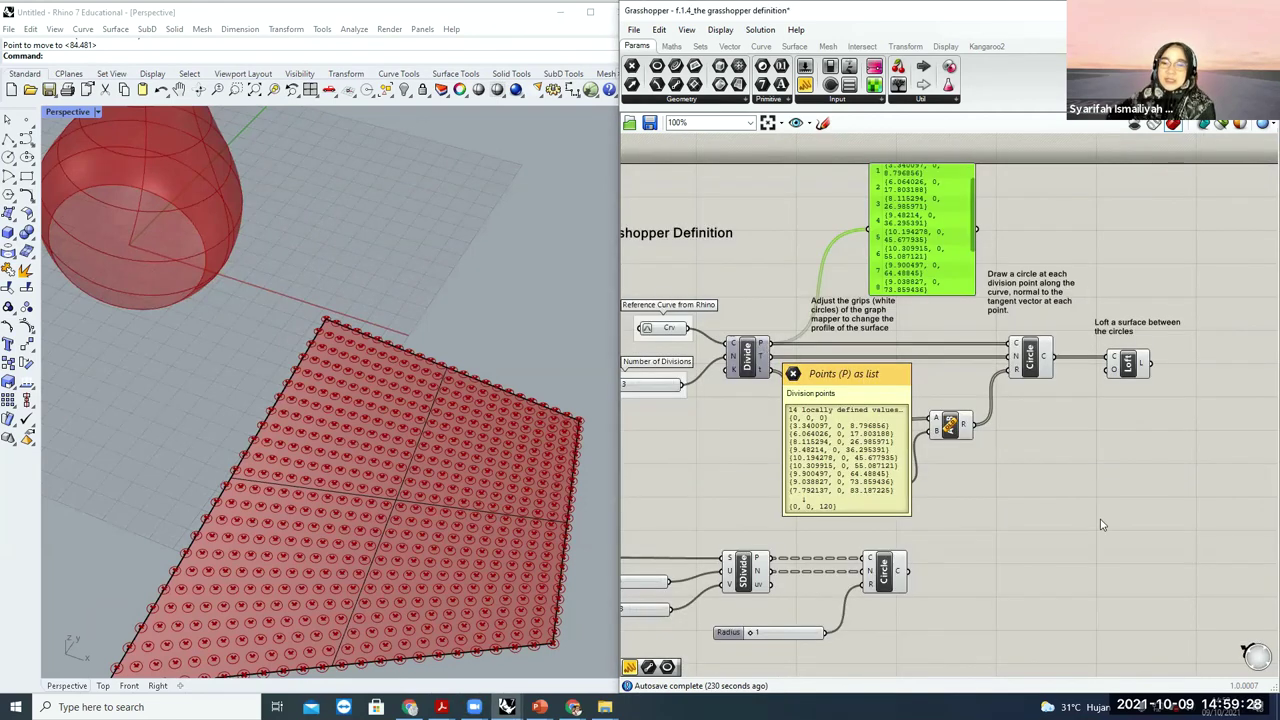
- Examine the division point coordinates listed in the panel connected to Divide's P output
{"action": "left_click", "coordinate": [762, 345]}
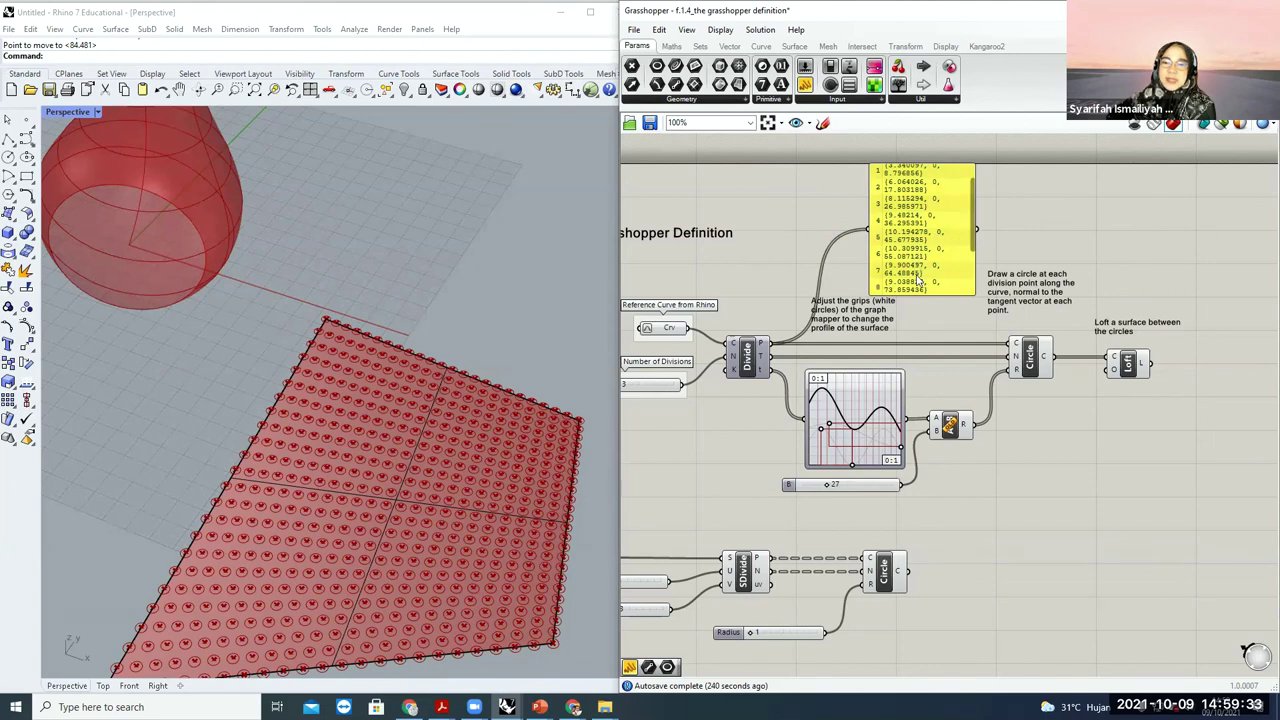
{"action": "scroll", "coordinate": [1010, 225], "scroll_direction": "up", "scroll_amount": 3}
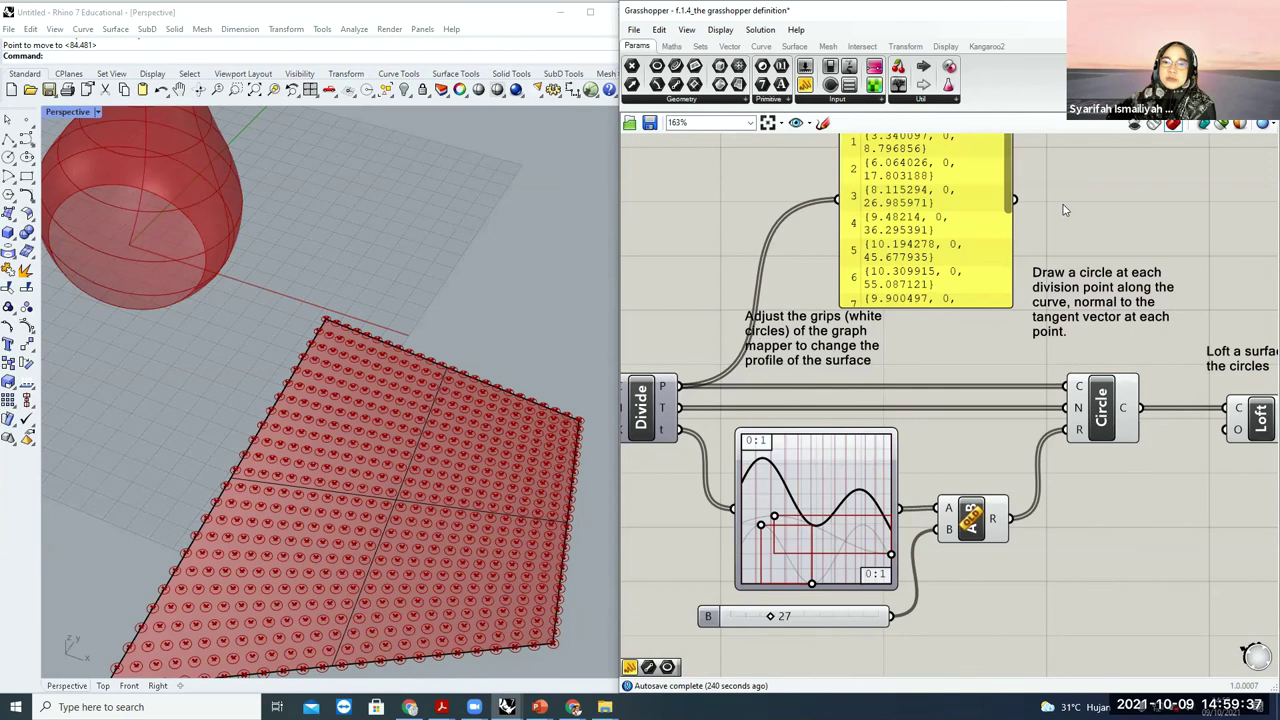
{"action": "scroll", "coordinate": [1062, 208], "scroll_direction": "up", "scroll_amount": 1}
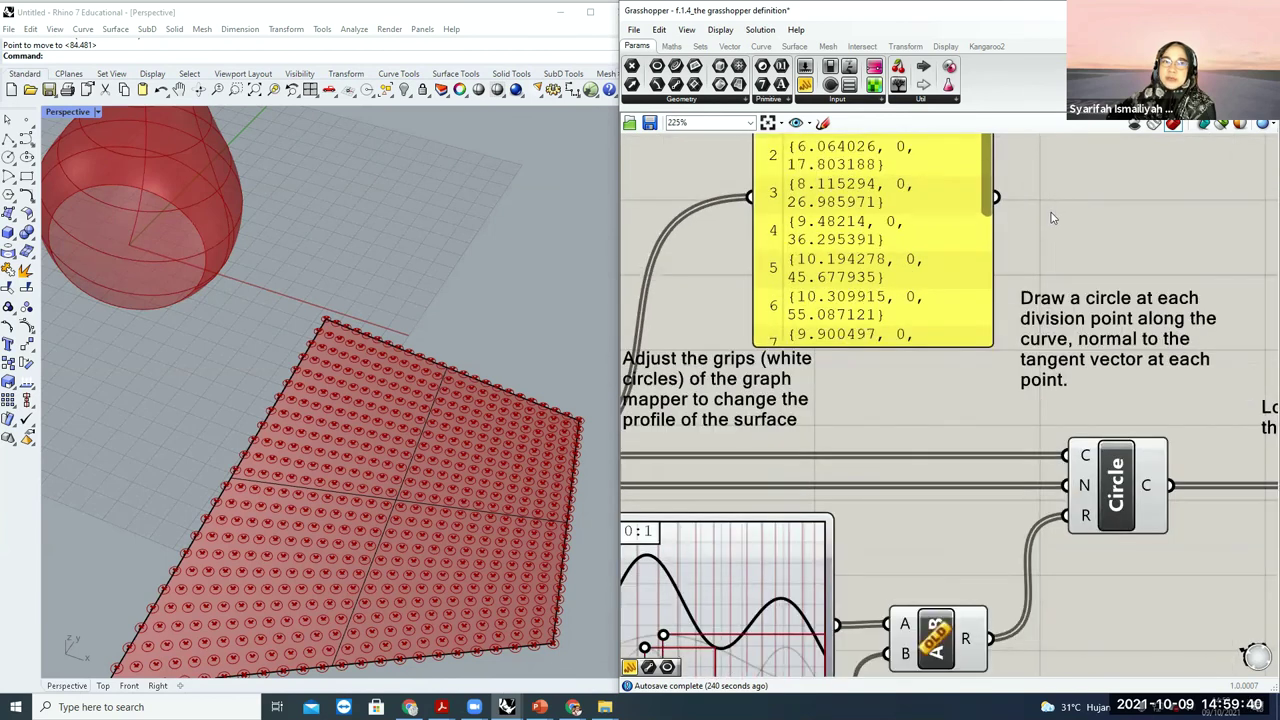
{"action": "scroll", "coordinate": [1055, 212], "scroll_direction": "down", "scroll_amount": 3}
{"action": "left_click", "coordinate": [983, 219]}
{"action": "left_click_drag", "start_coordinate": [983, 219], "coordinate": [972, 216]}
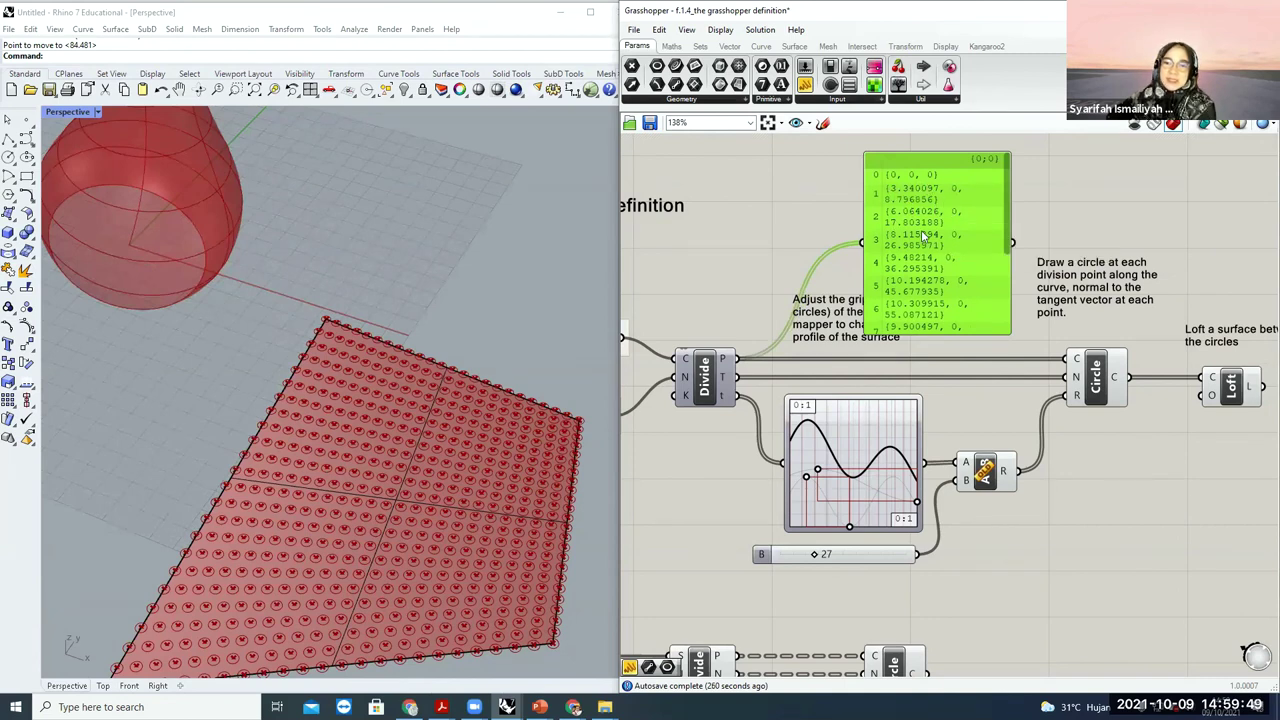
- Disconnect the panel from Divide's P output and move it above the Loft component
{"action": "scroll", "coordinate": [968, 232], "scroll_direction": "down", "scroll_amount": 2}
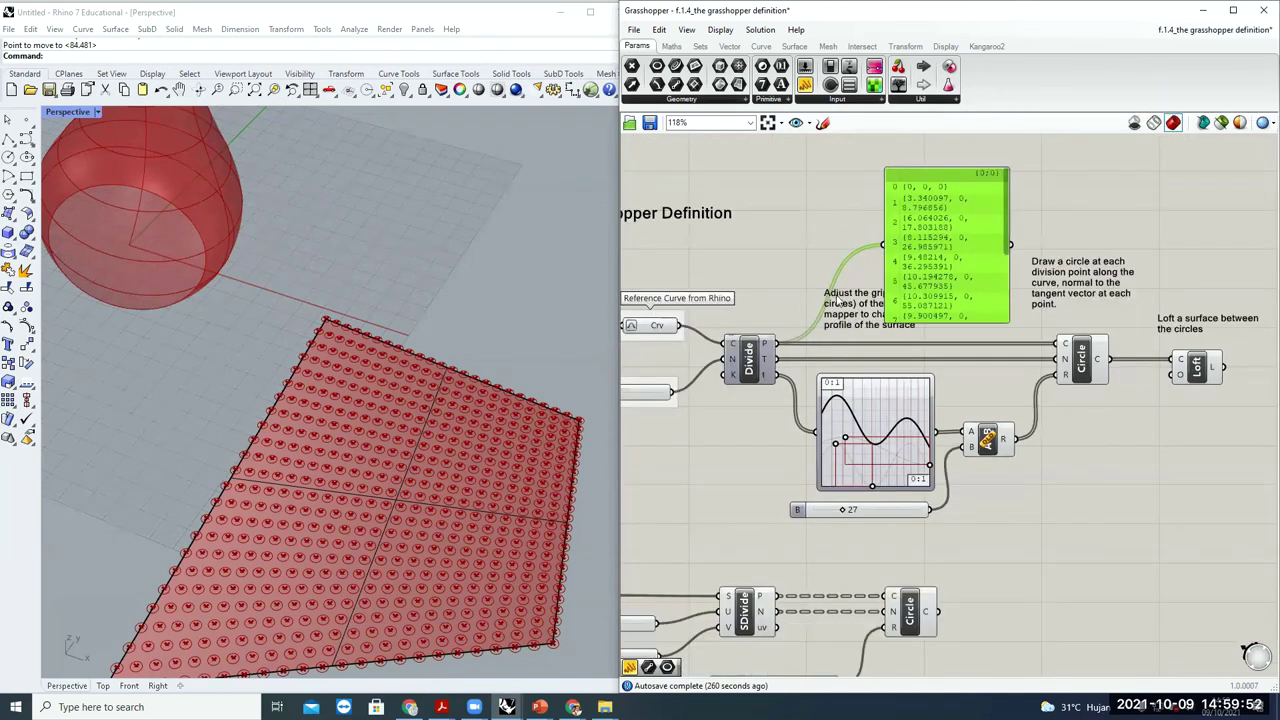
{"action": "left_click_drag", "start_coordinate": [883, 246], "coordinate": [776, 352], "text": "ctrl"}
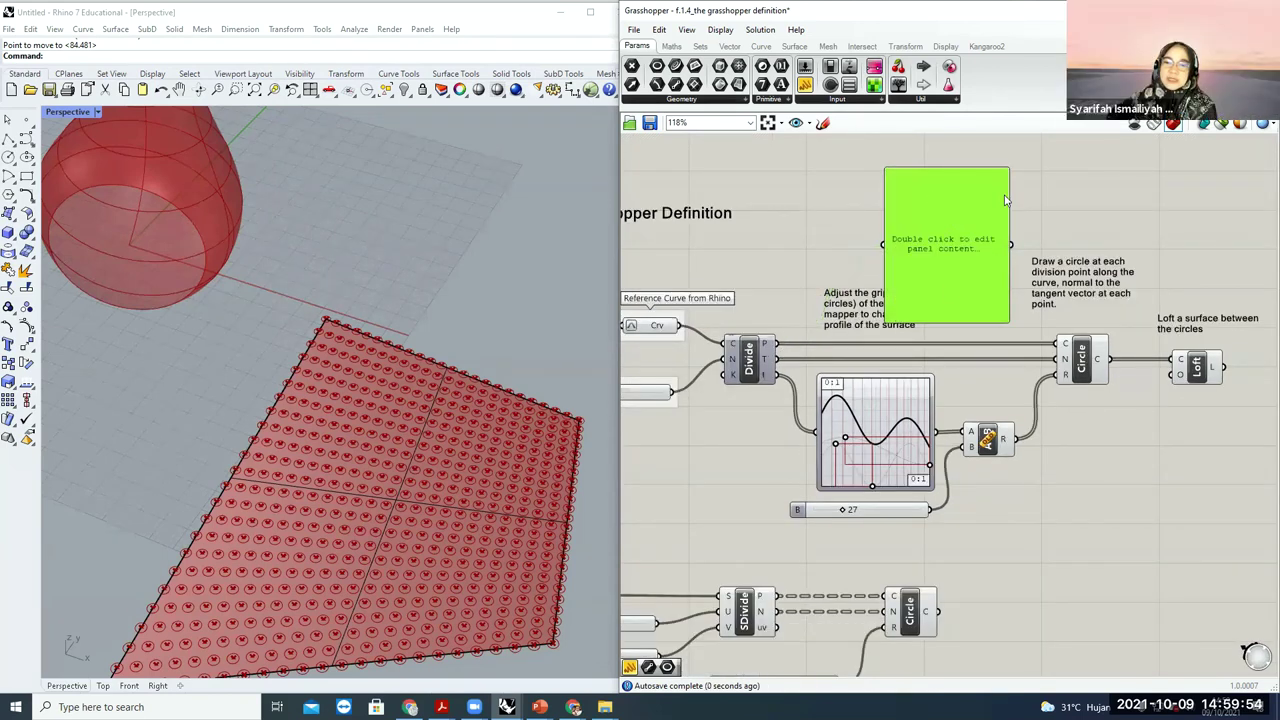
{"action": "left_click_drag", "start_coordinate": [947, 263], "coordinate": [1194, 229]}
- Connect the upper Circle's C output to the panel and inspect the listed circles
{"action": "left_click_drag", "start_coordinate": [1100, 358], "coordinate": [1142, 230]}
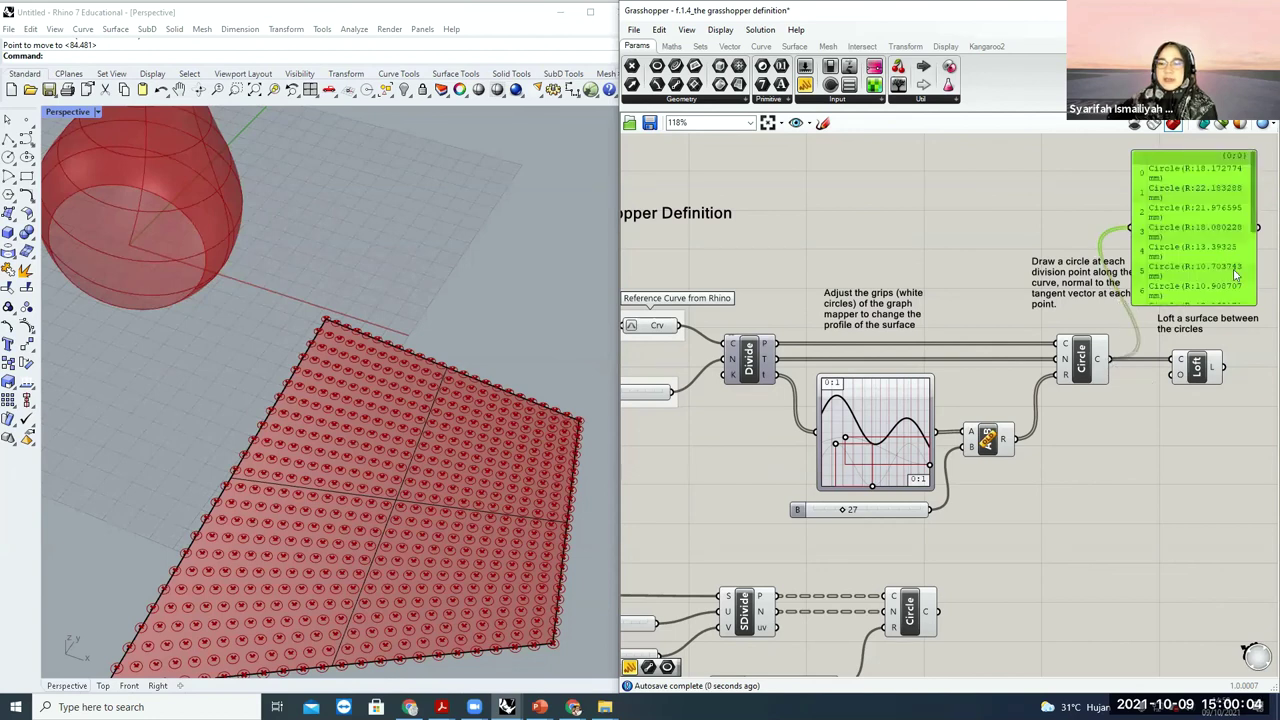
{"action": "scroll", "coordinate": [1192, 225], "scroll_direction": "up", "scroll_amount": 4}
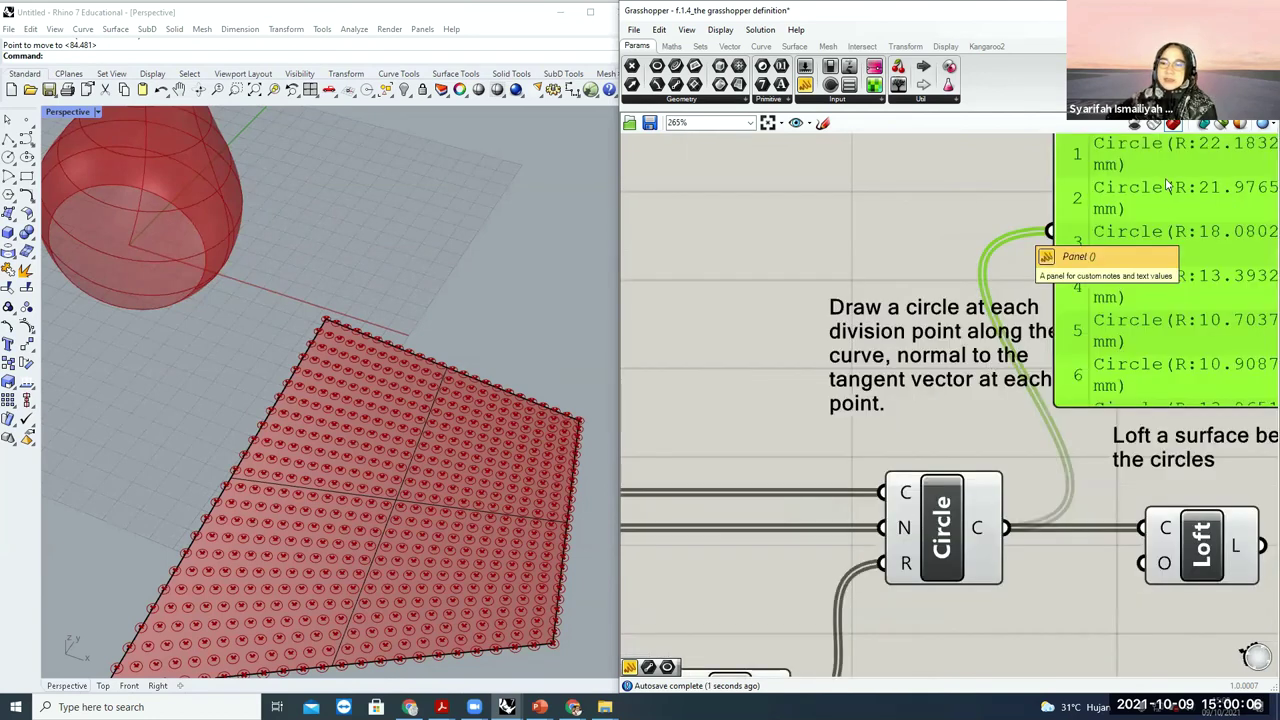
{"action": "scroll", "coordinate": [1188, 188], "scroll_direction": "down", "scroll_amount": 4}
{"action": "left_click_drag", "start_coordinate": [1188, 188], "coordinate": [1202, 188]}
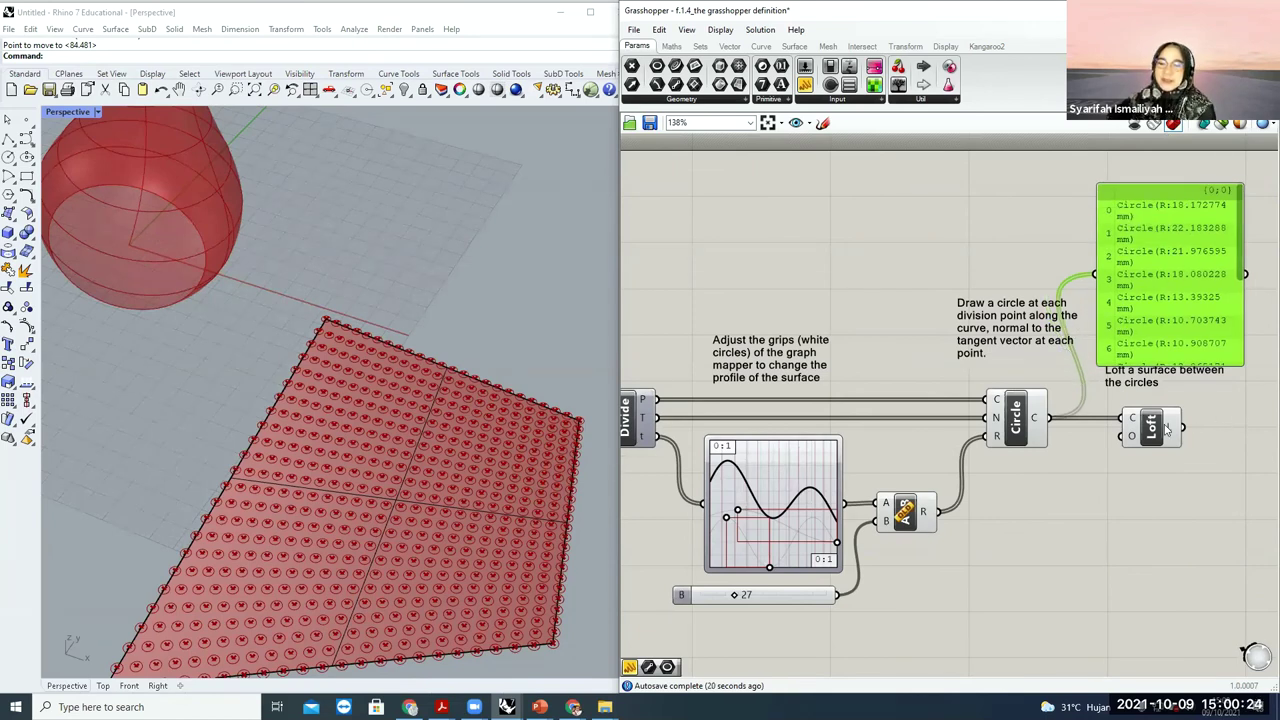
- Replace the panel's source with the R output of the A and B component feeding Circle's radius, and review the listed values
{"action": "left_click_drag", "start_coordinate": [938, 512], "coordinate": [1002, 385]}
{"action": "left_click_drag", "start_coordinate": [1092, 276], "coordinate": [922, 512]}
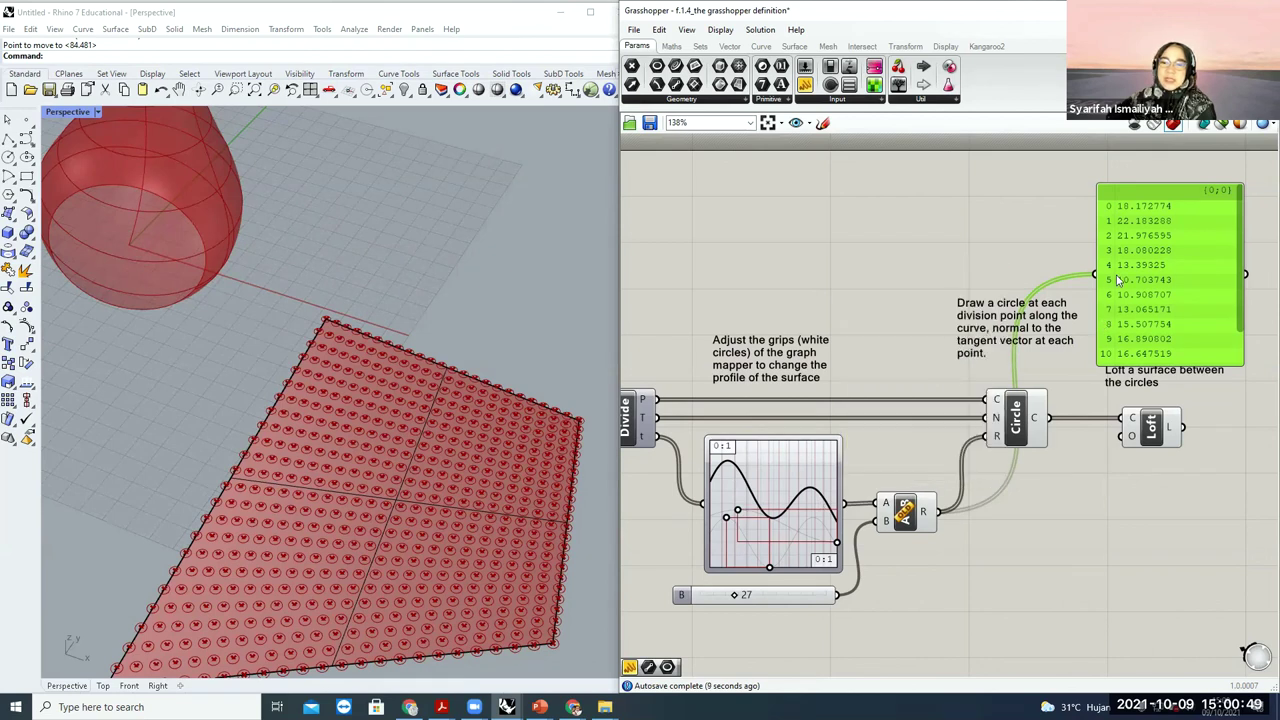
{"action": "scroll", "coordinate": [1241, 259], "scroll_direction": "down", "scroll_amount": 2}
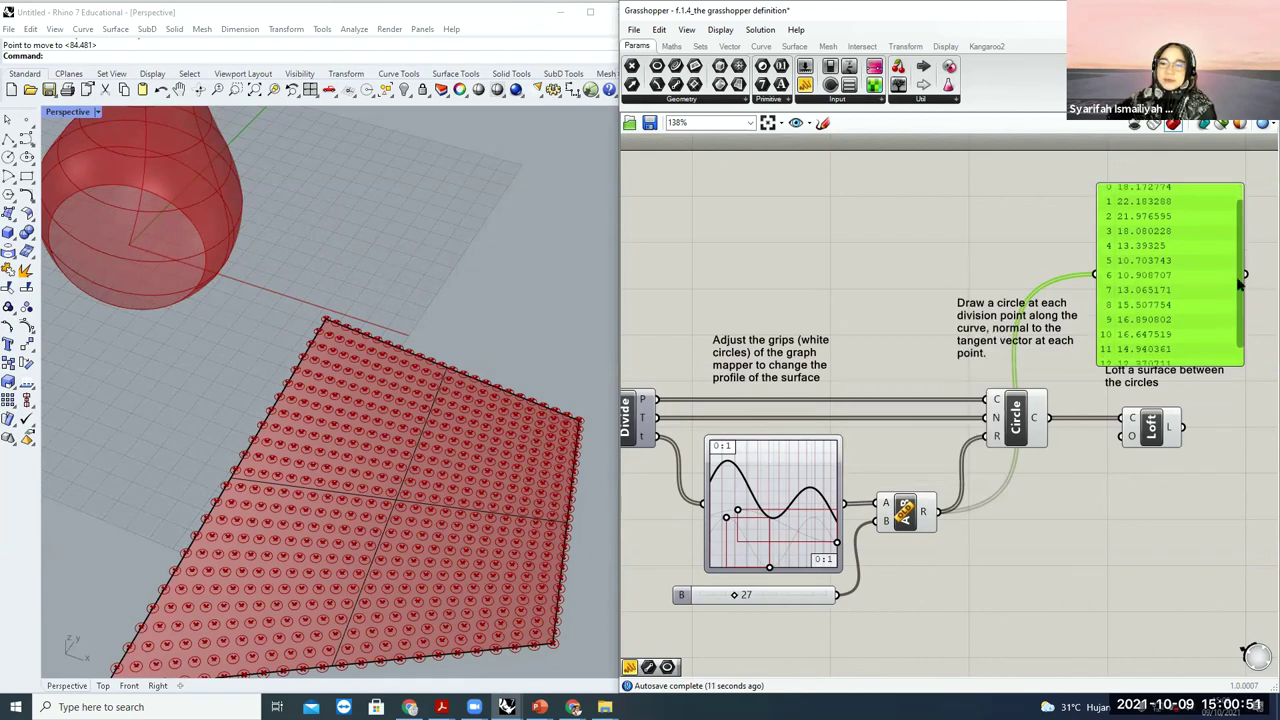